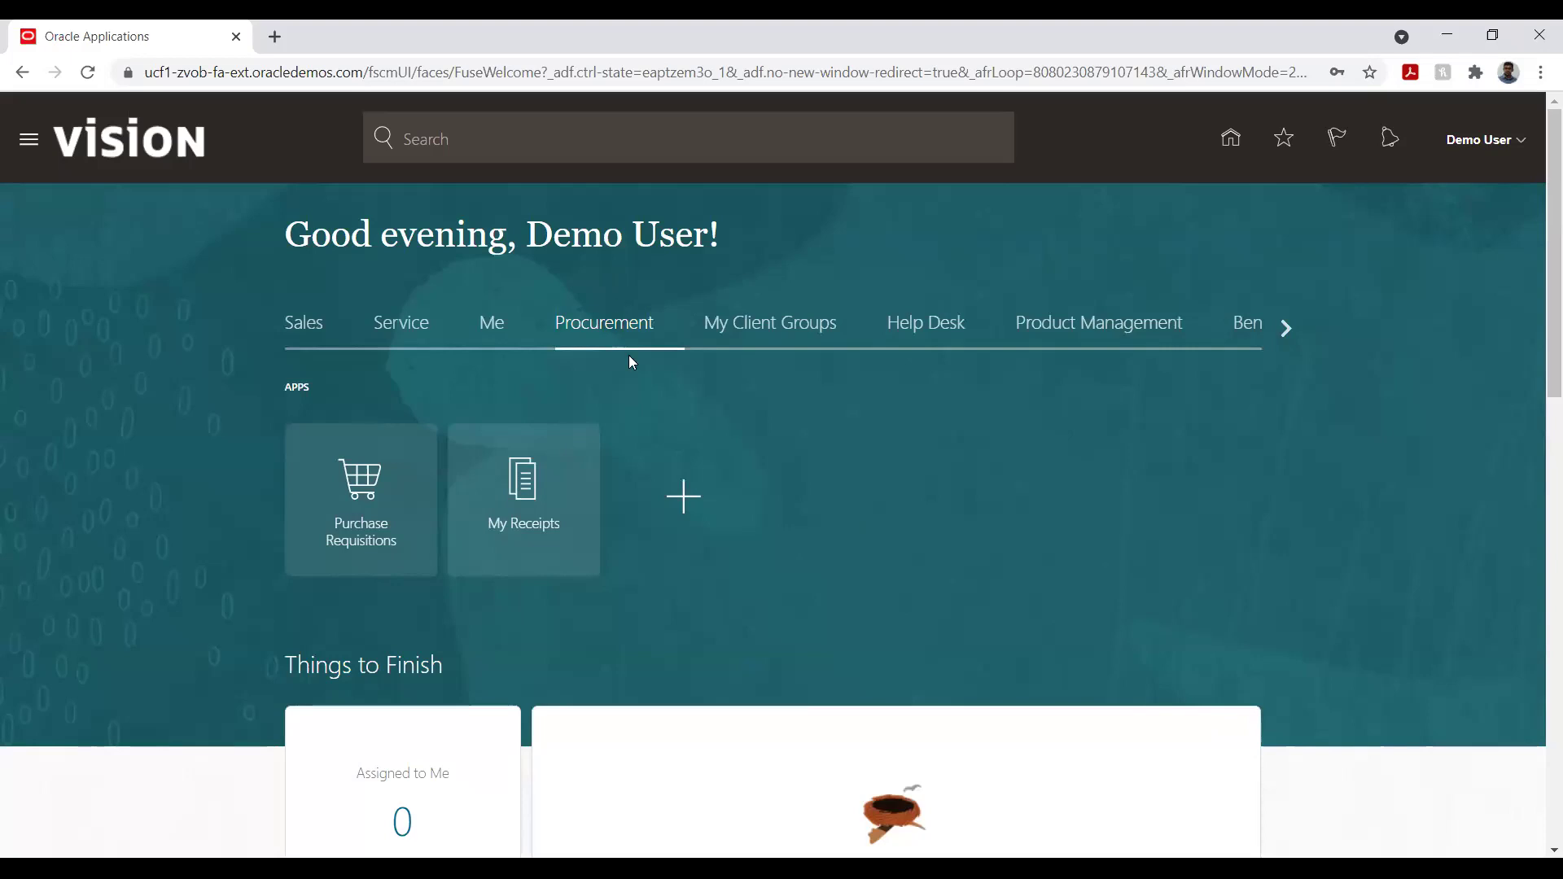
scroll(926, 376, down, 3)
scroll(926, 379, up, 3)
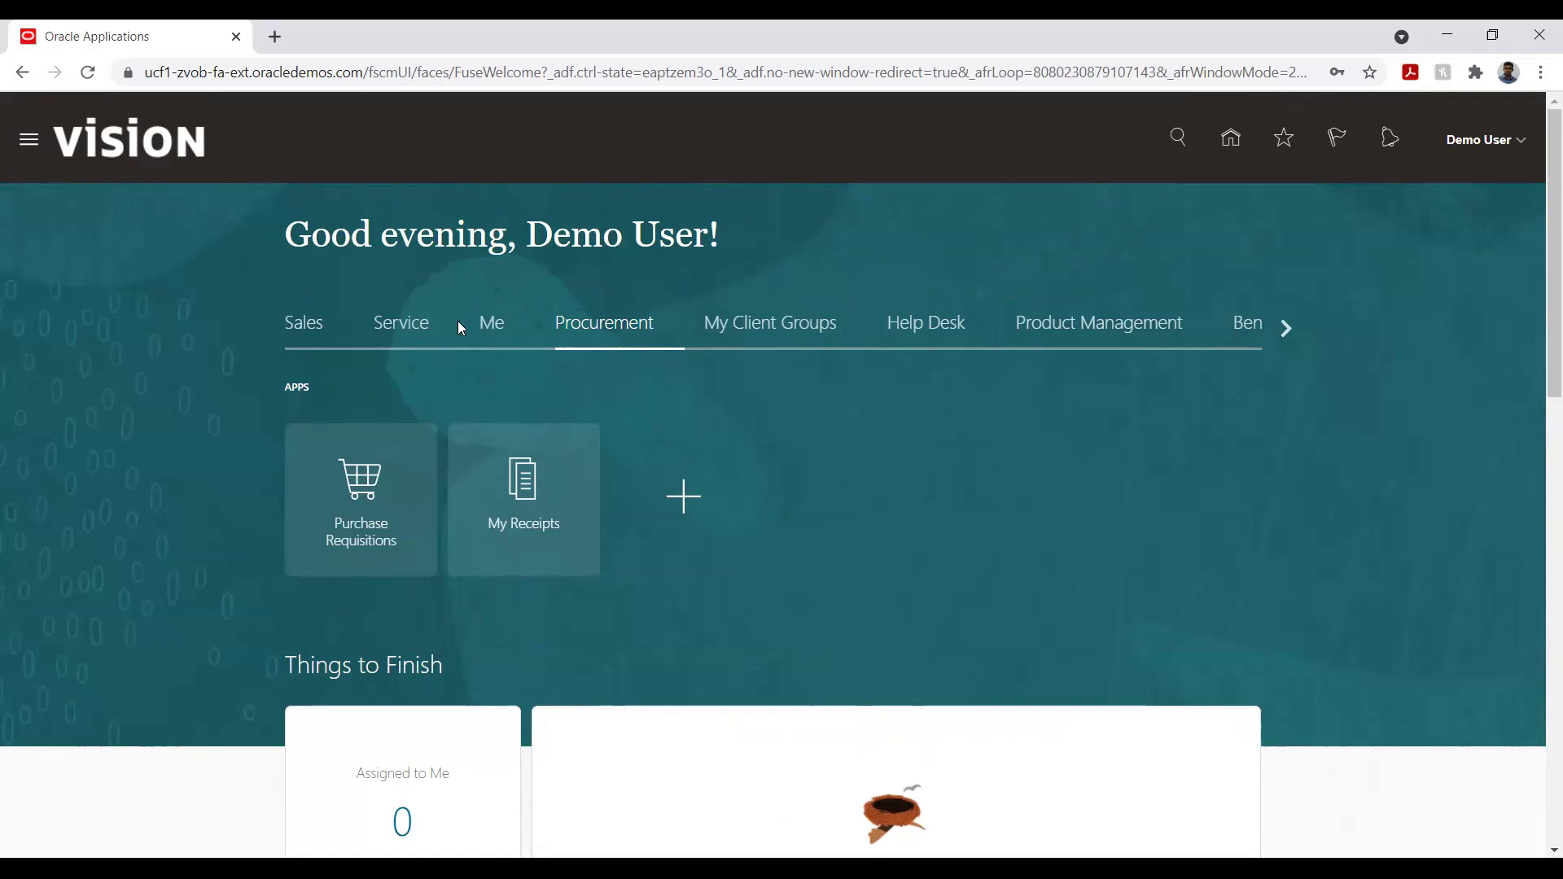
scroll(213, 484, down, 5)
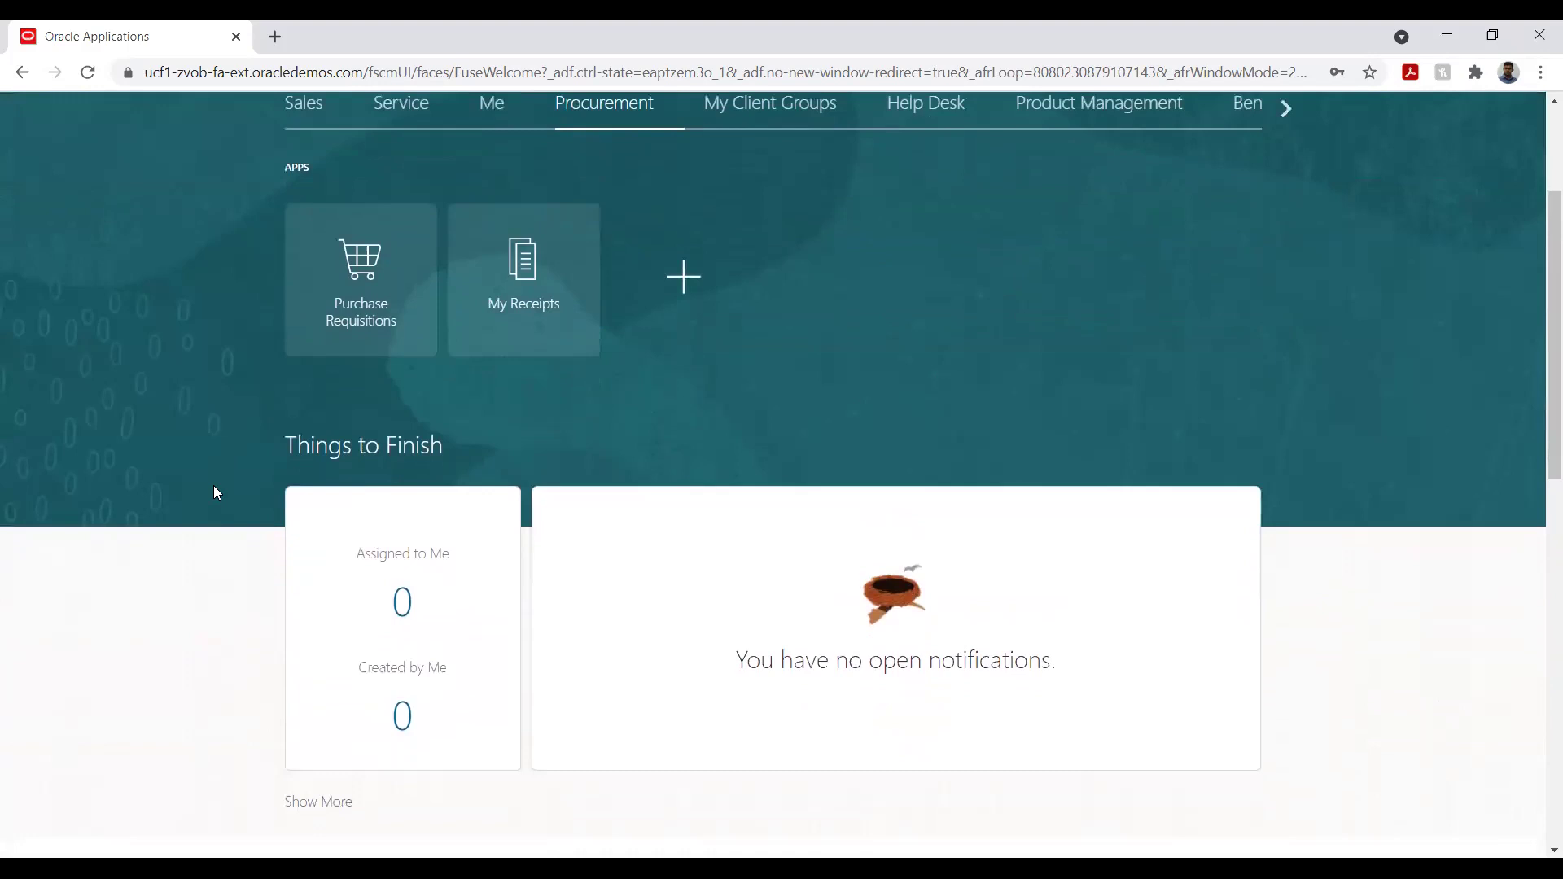
scroll(217, 492, down, 1)
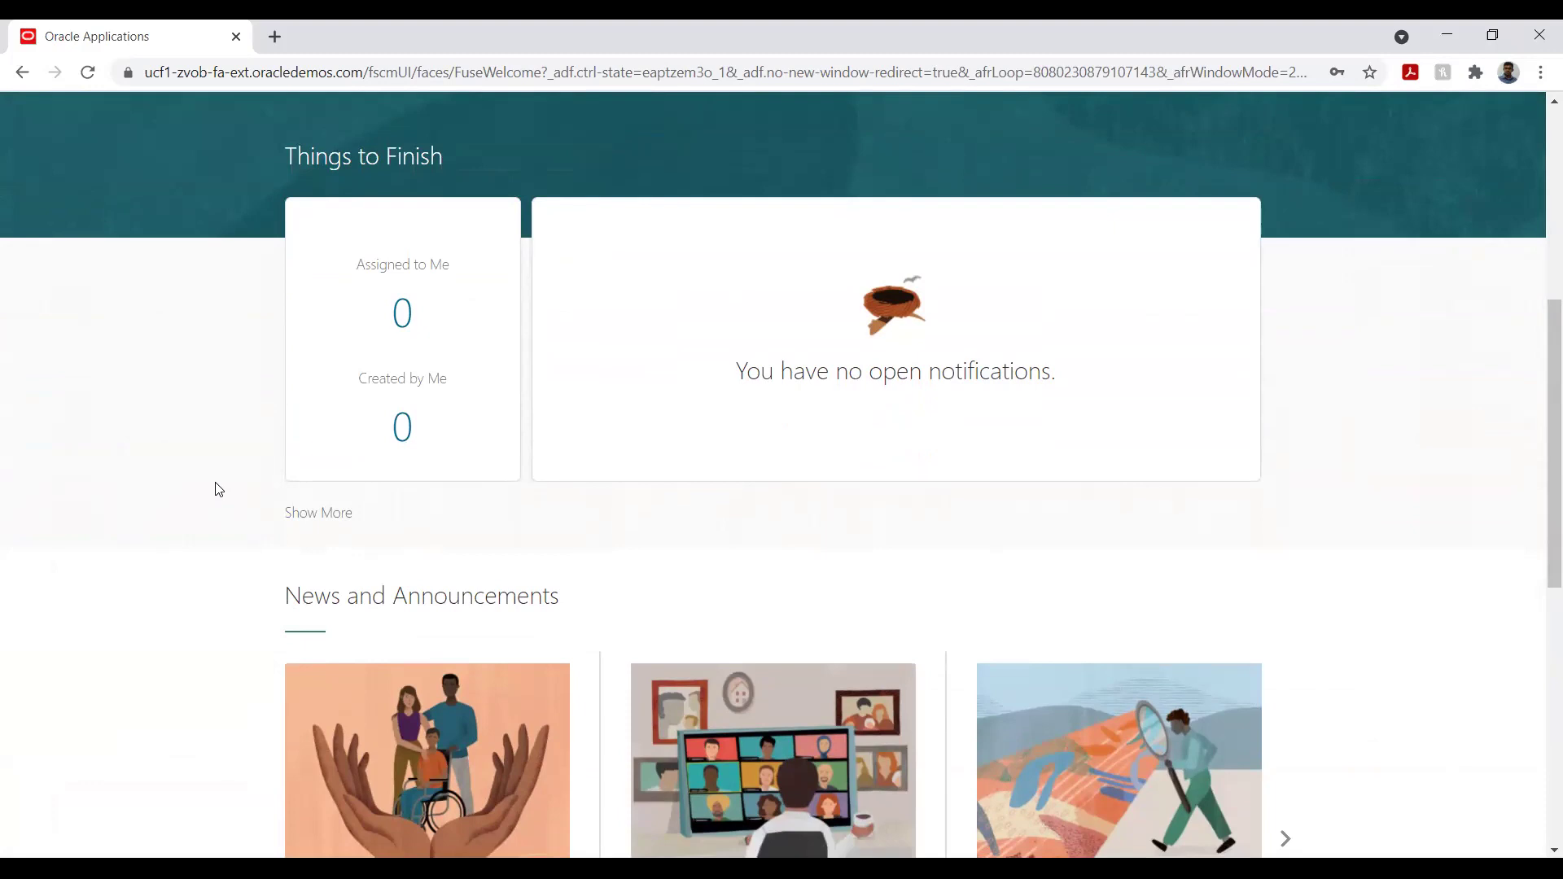
scroll(217, 489, down, 2)
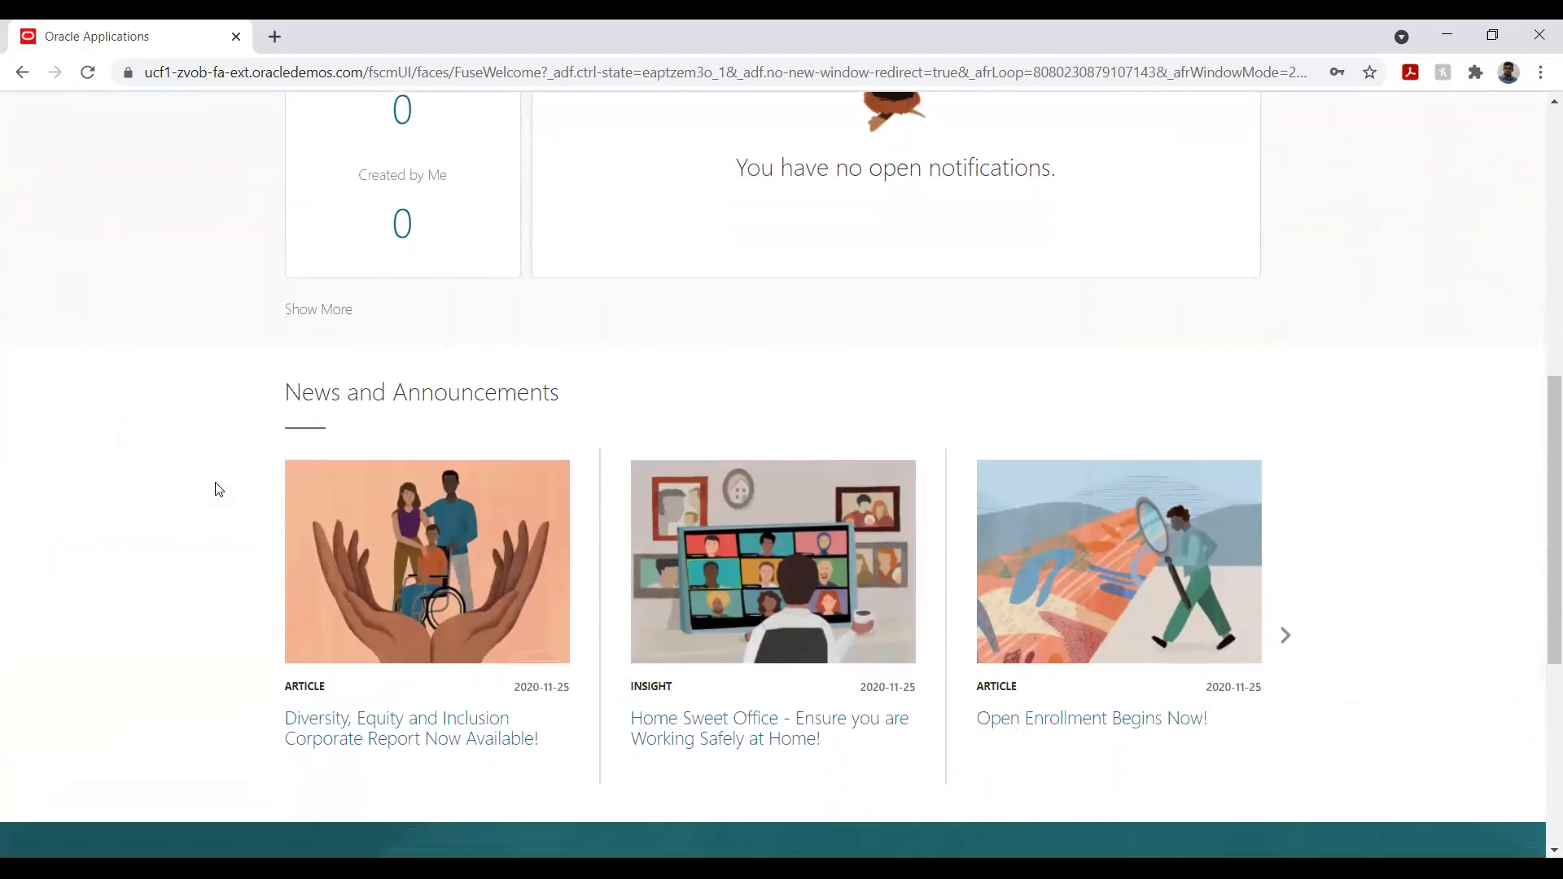
scroll(217, 489, down, 3)
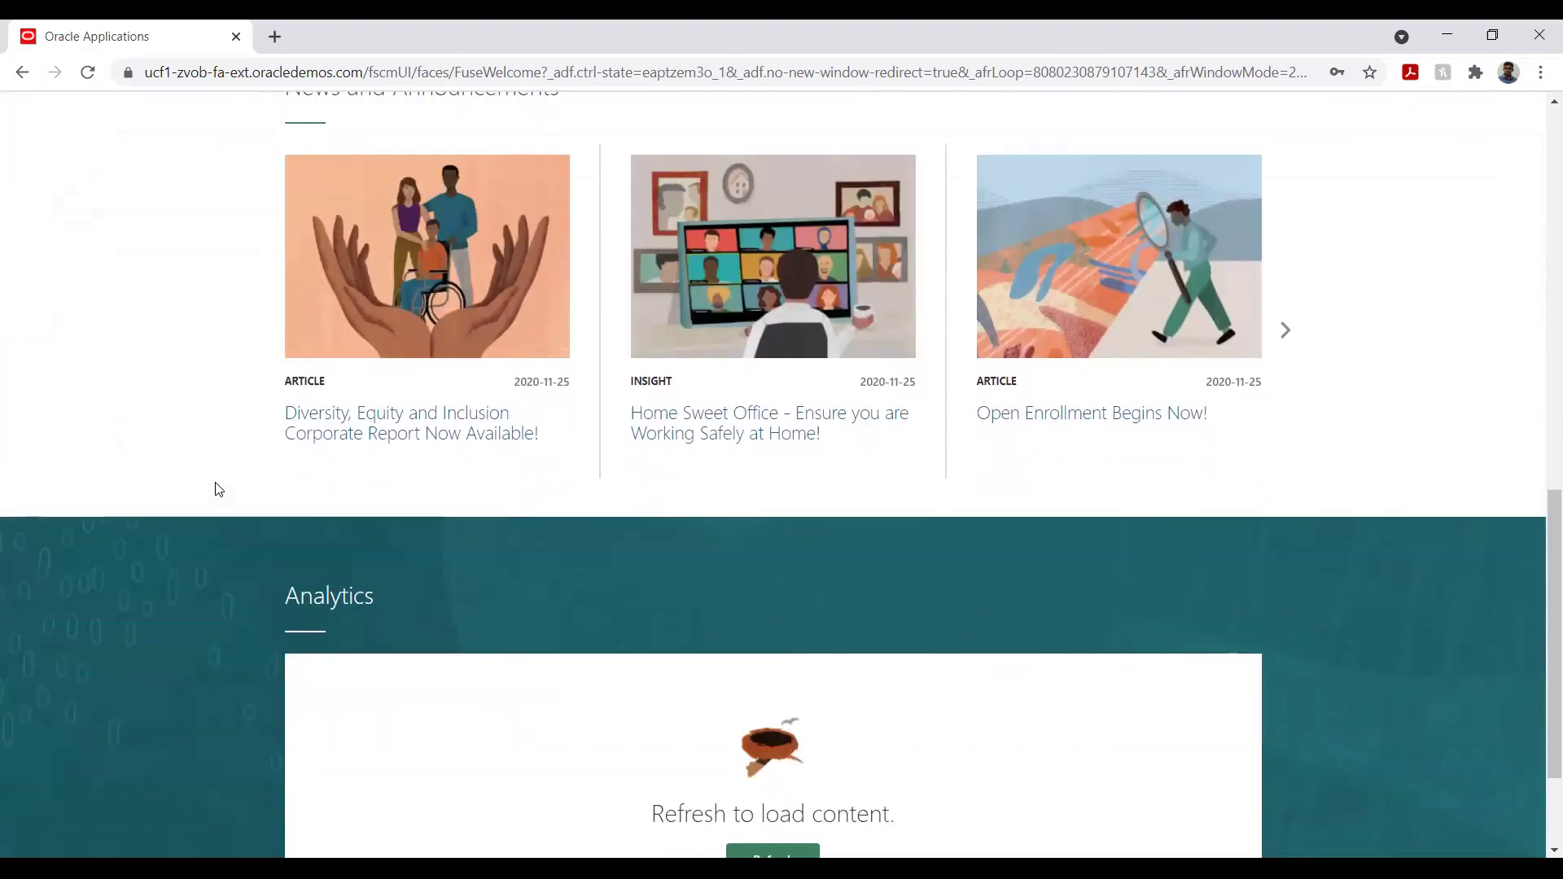
scroll(218, 489, down, 2)
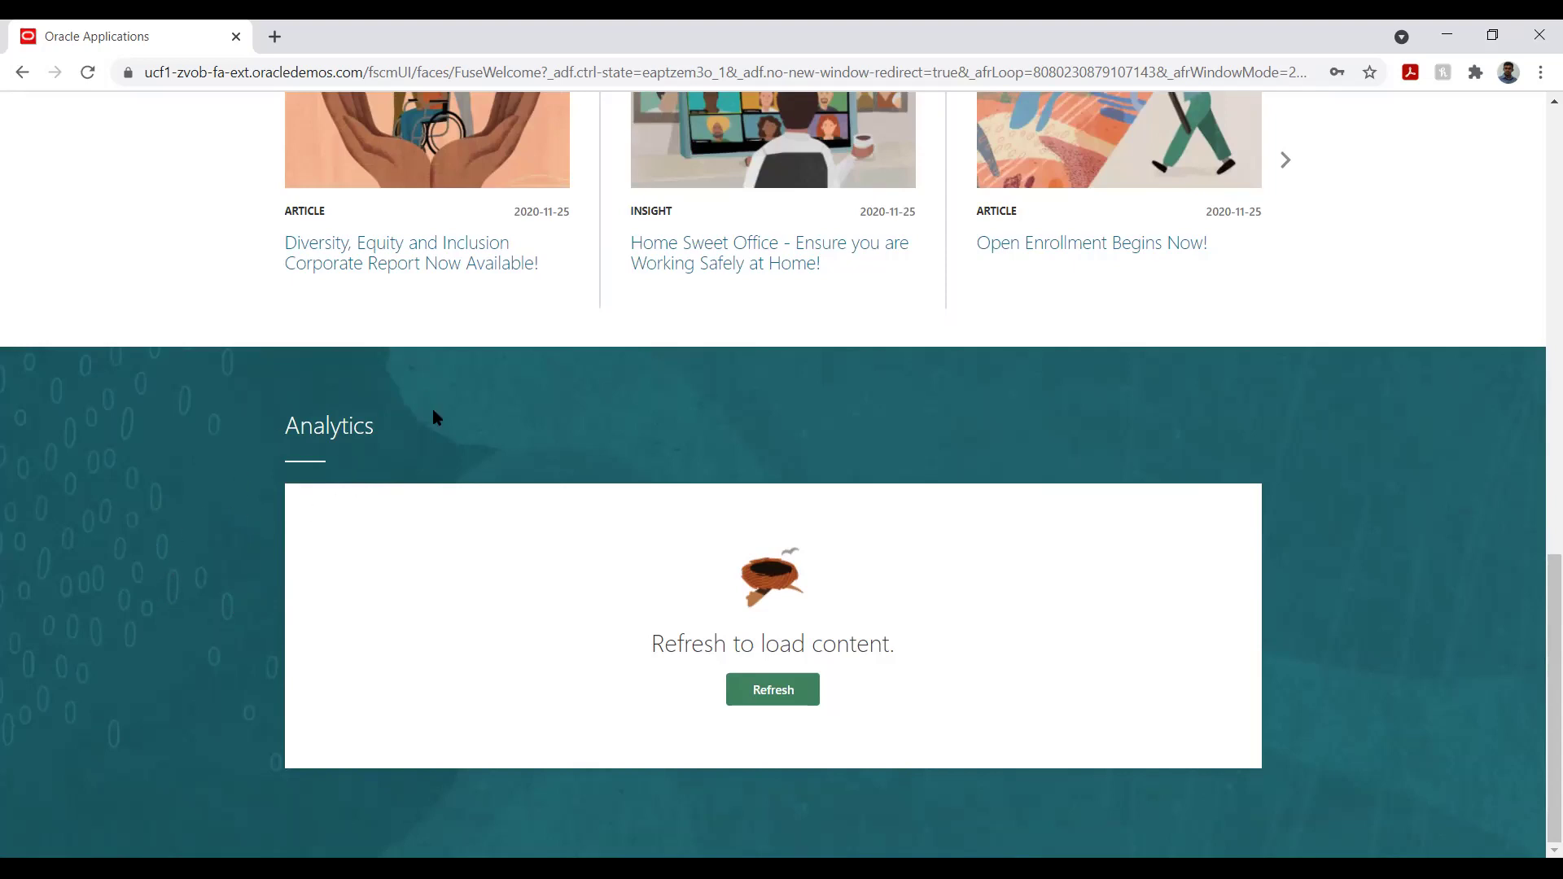
scroll(159, 495, up, 7)
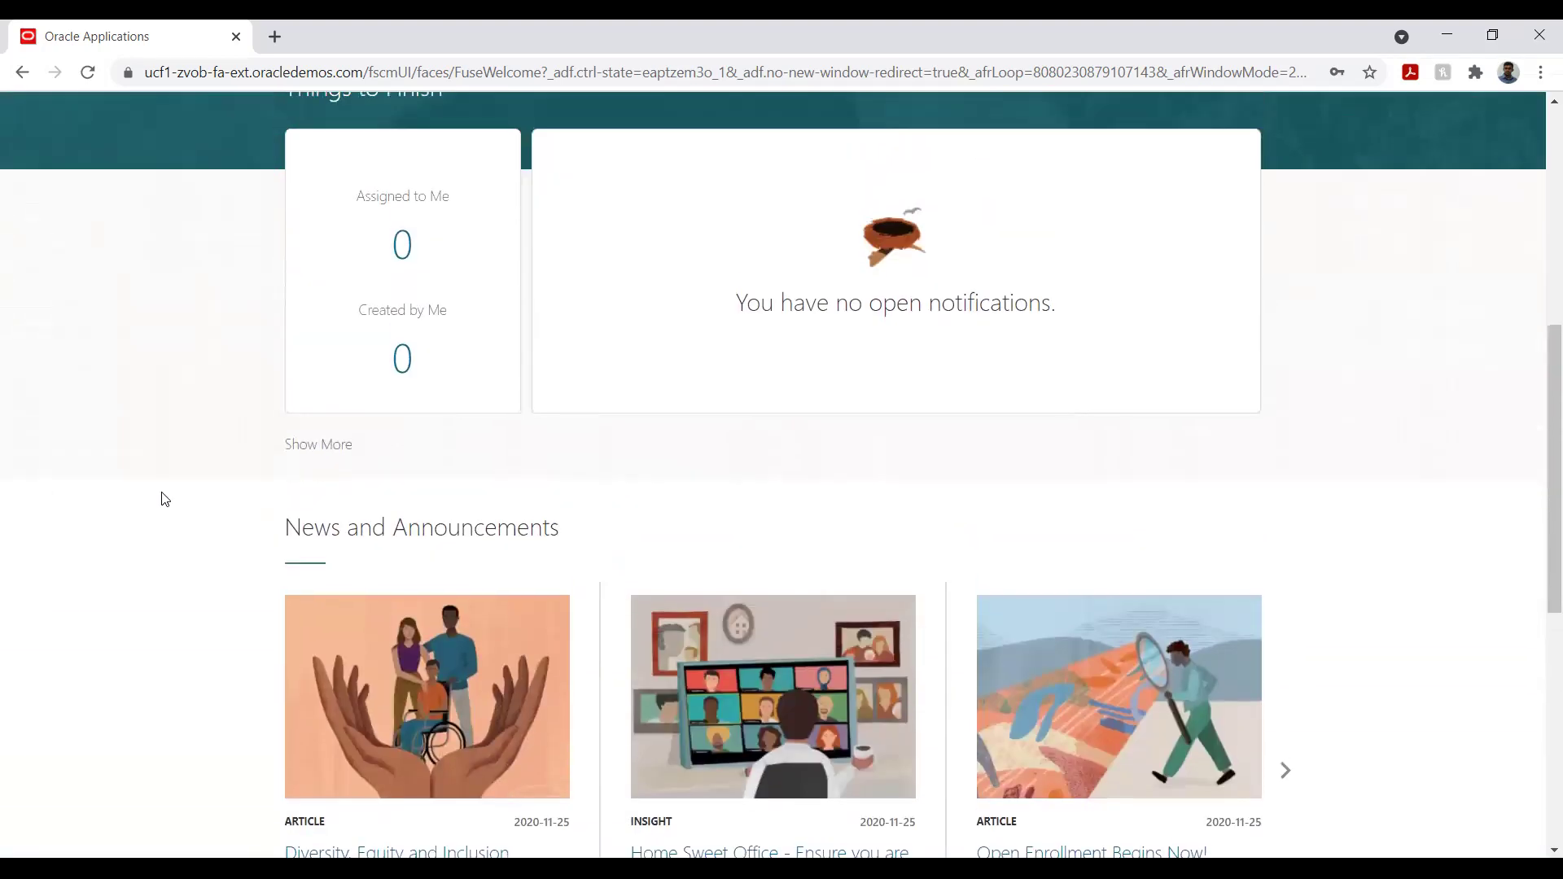
scroll(231, 489, up, 2)
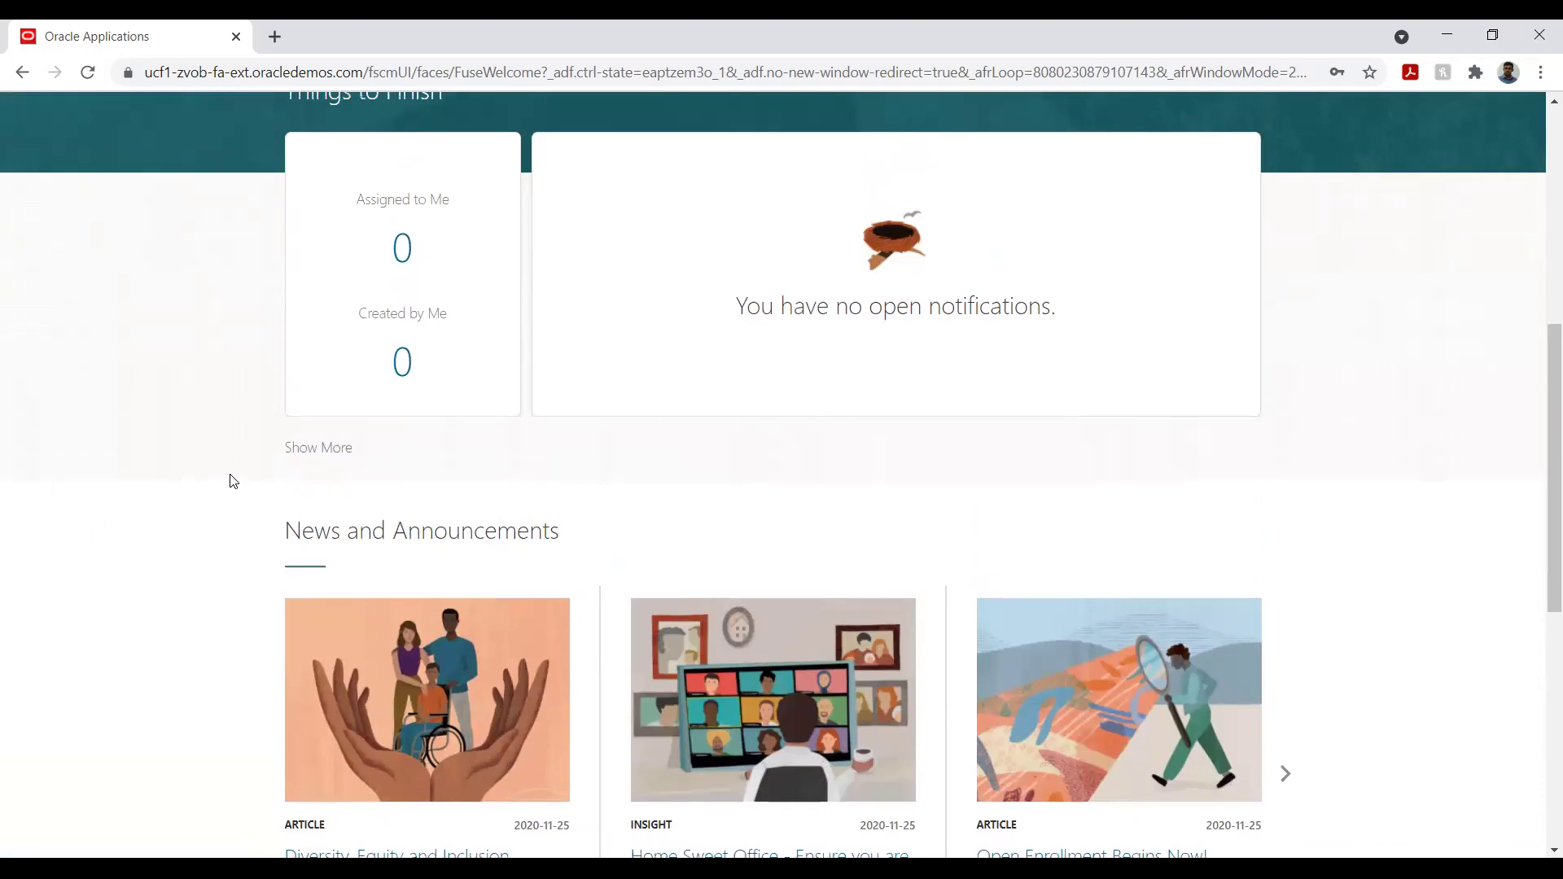
scroll(233, 481, up, 4)
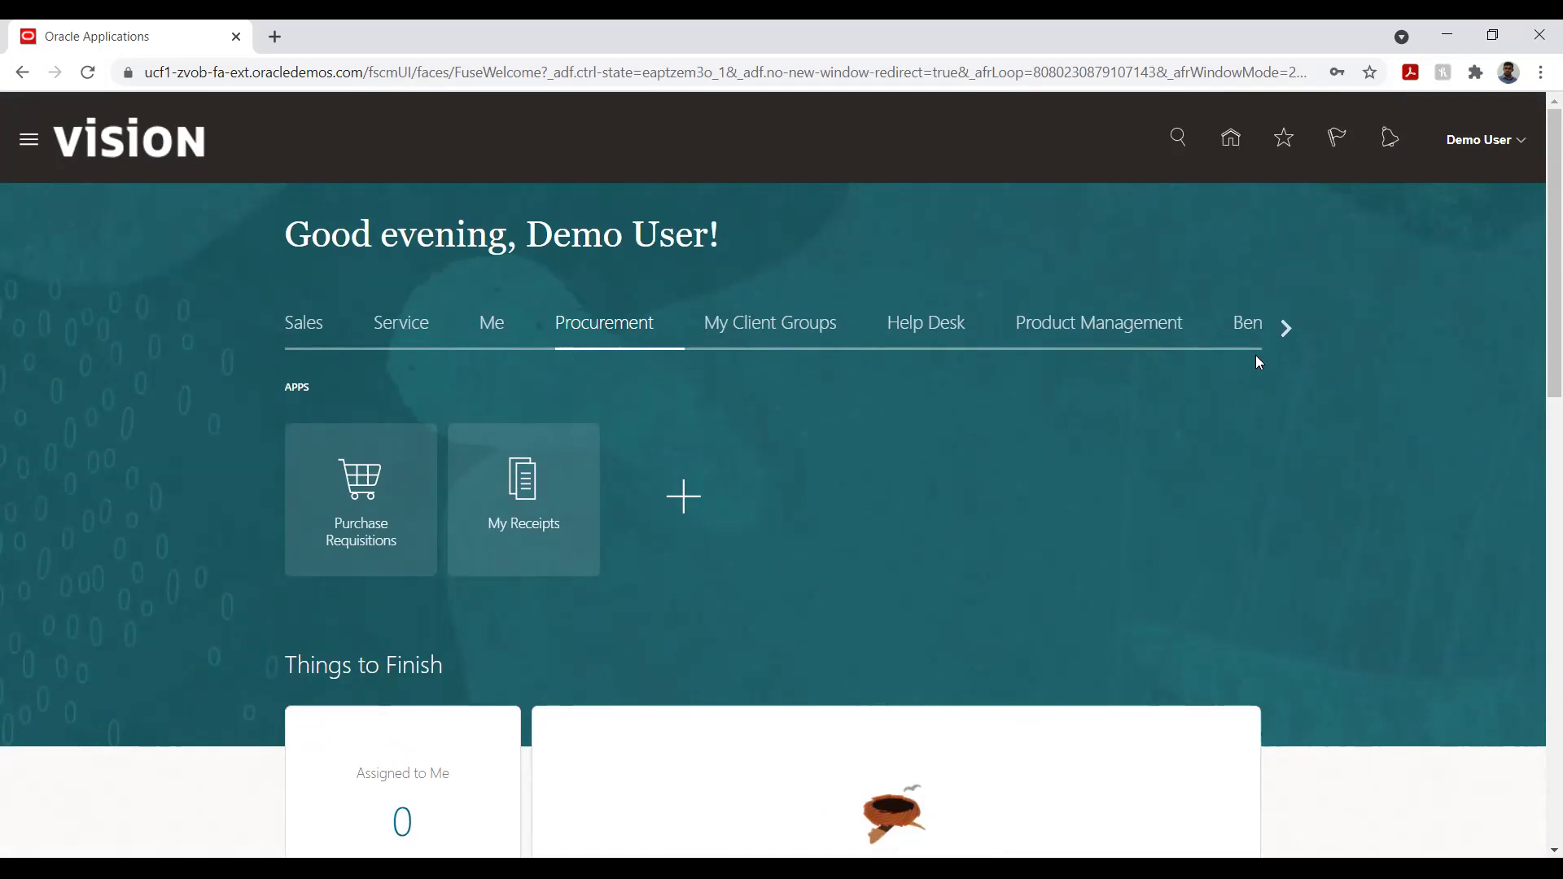
- Scroll the home-page category strip to the last categories, then back to Benefits Administration
click(1286, 326)
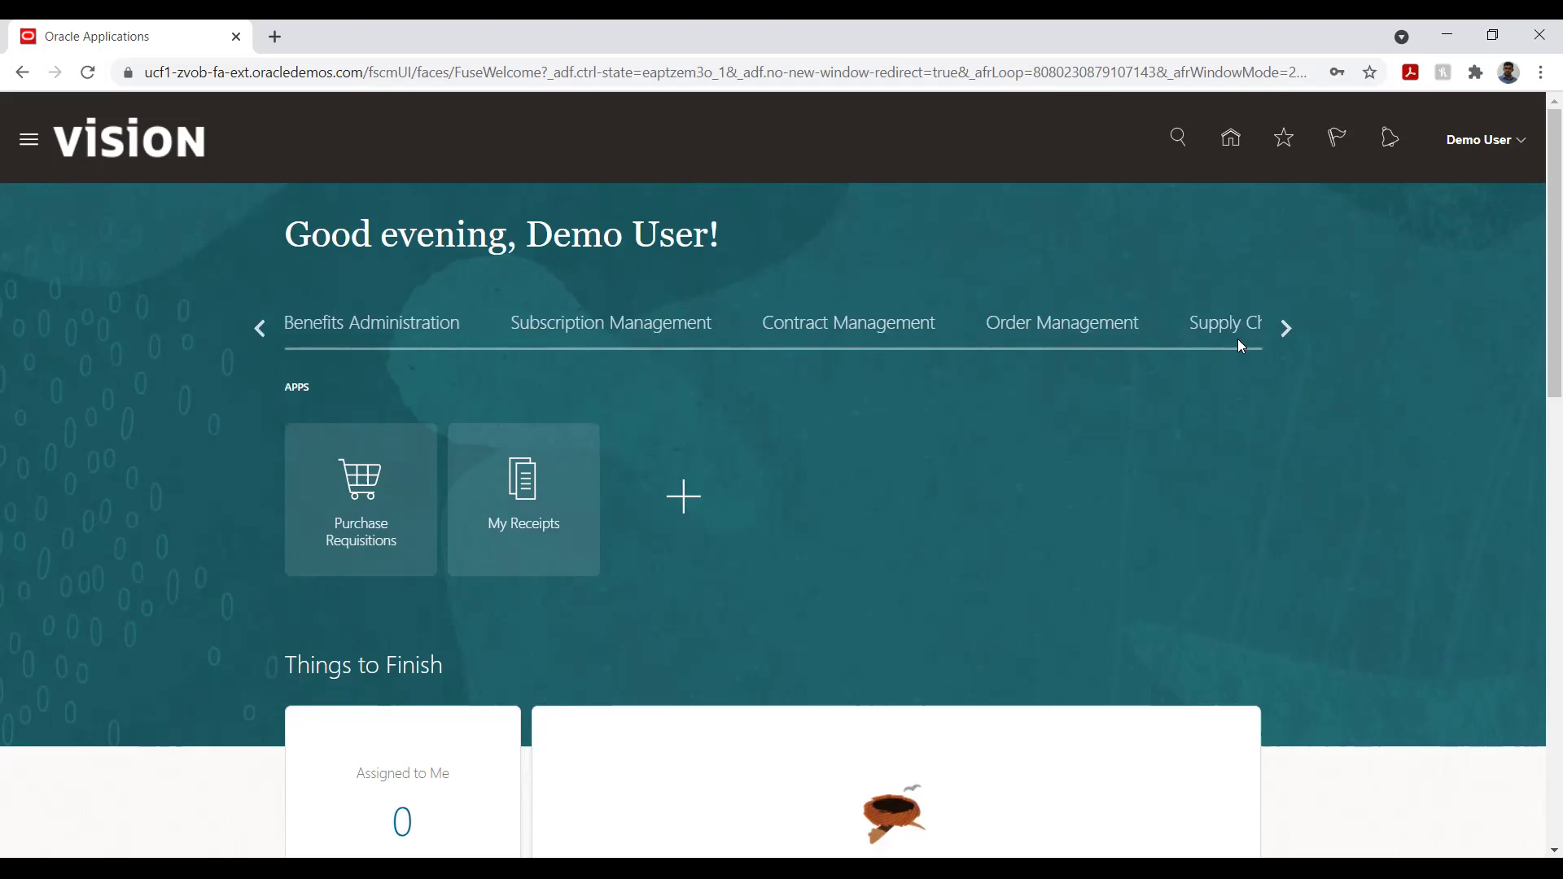
click(1284, 333)
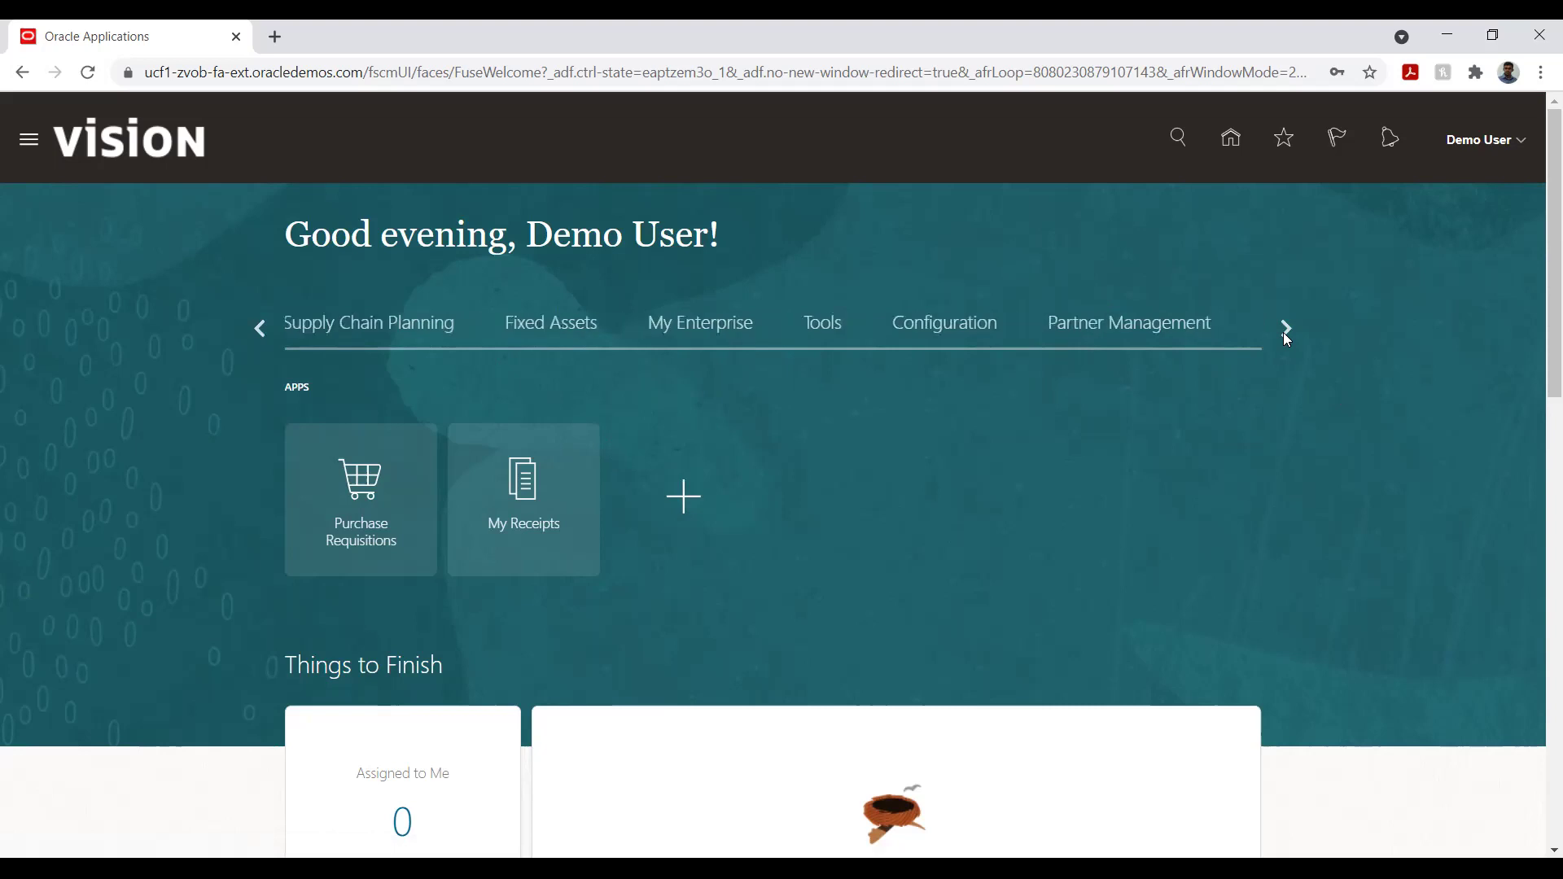
click(1284, 329)
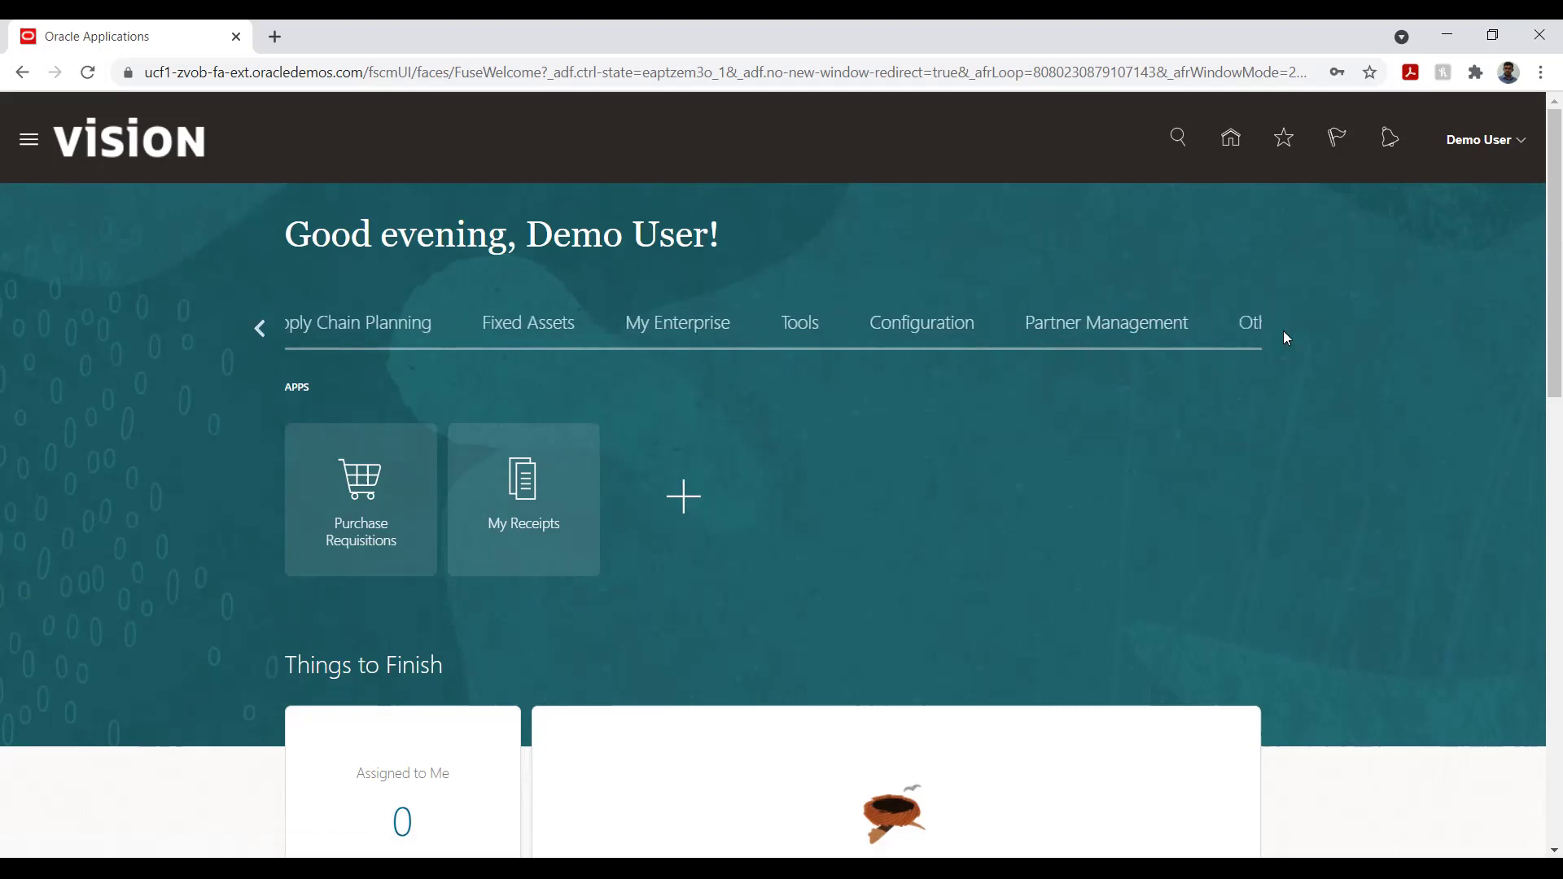
click(259, 328)
click(259, 328)
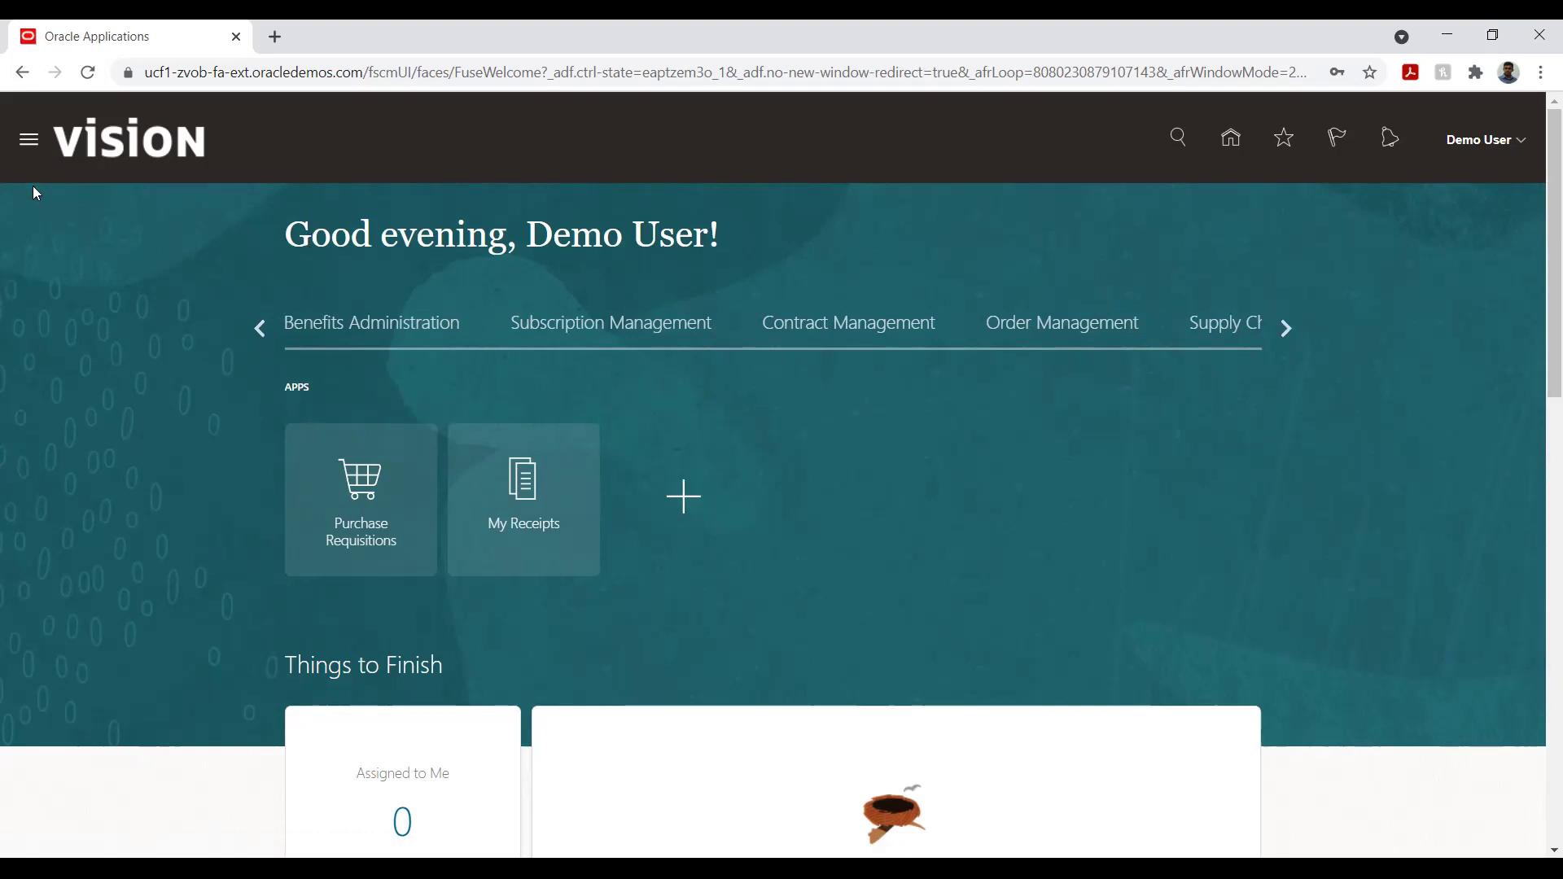
- Launch the Security Console from the Navigator's Tools group
click(30, 147)
scroll(238, 528, down, 3)
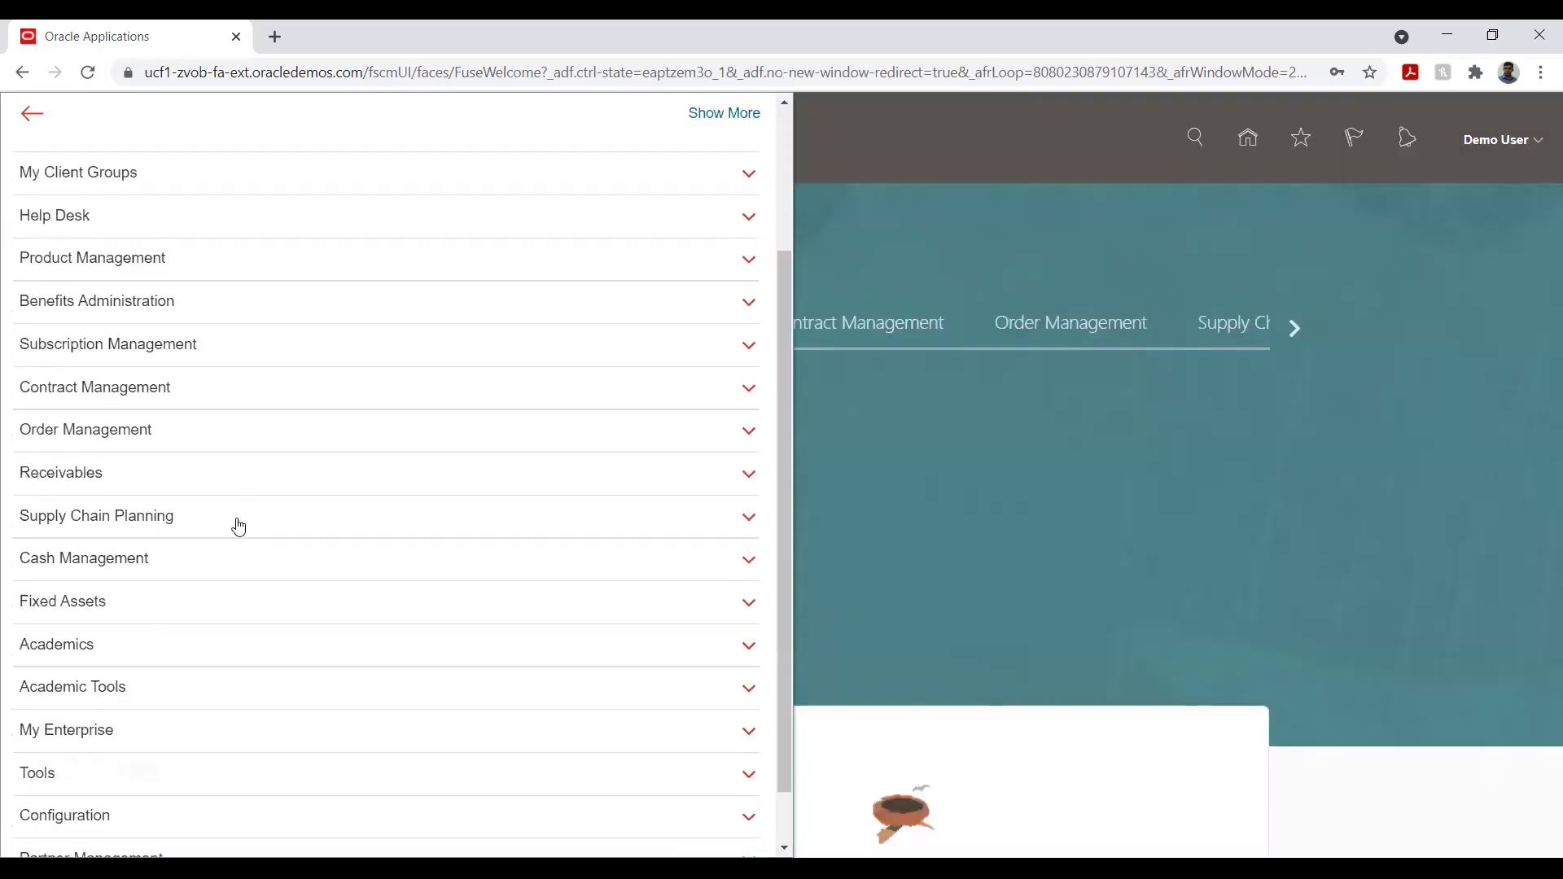
click(140, 706)
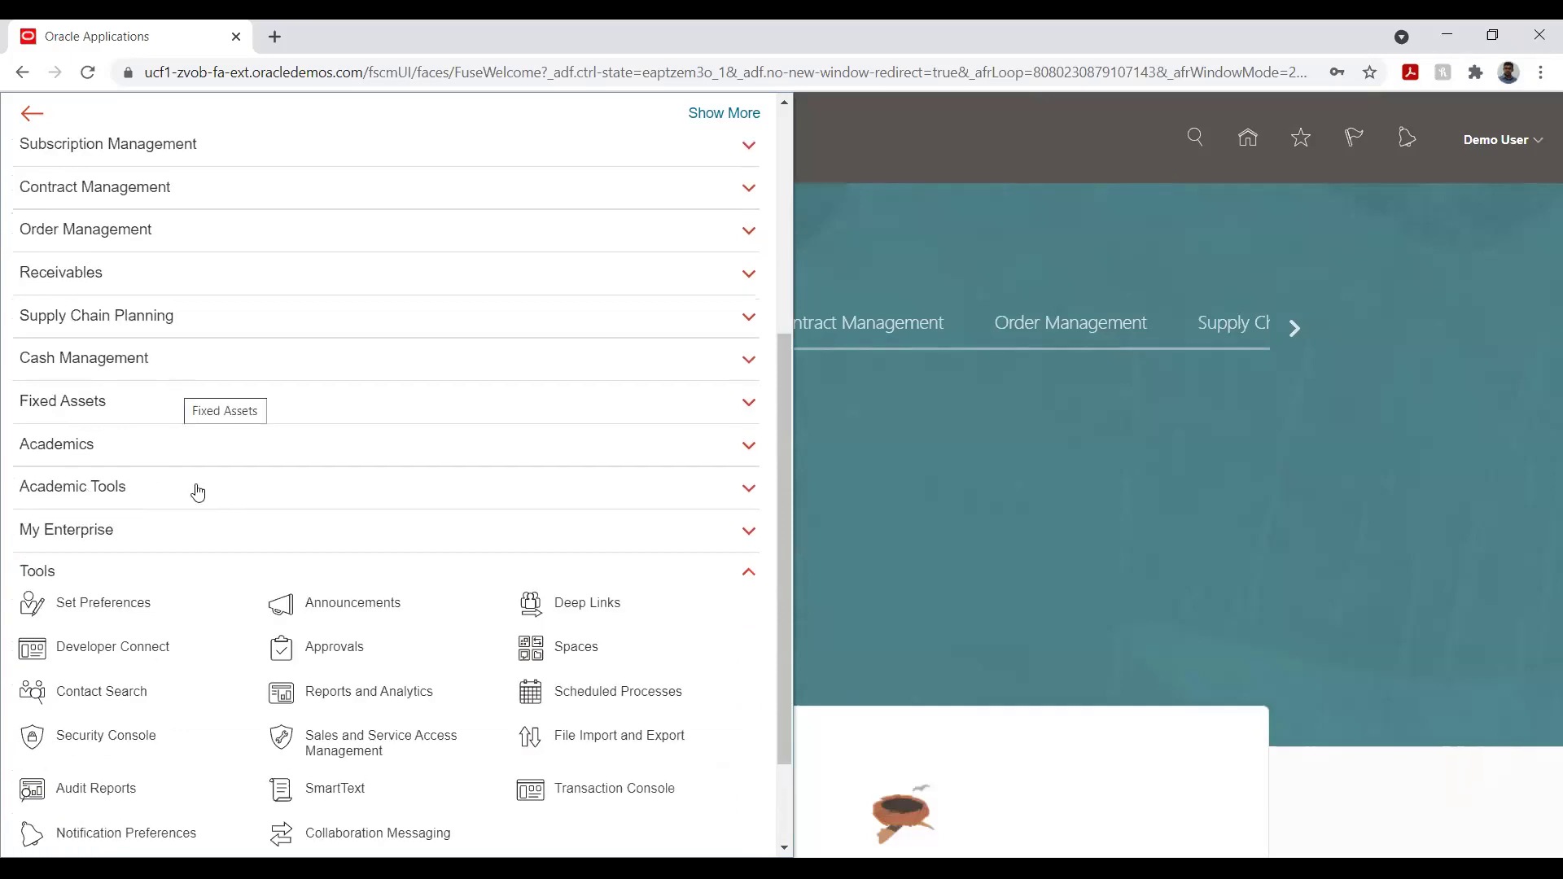
click(120, 737)
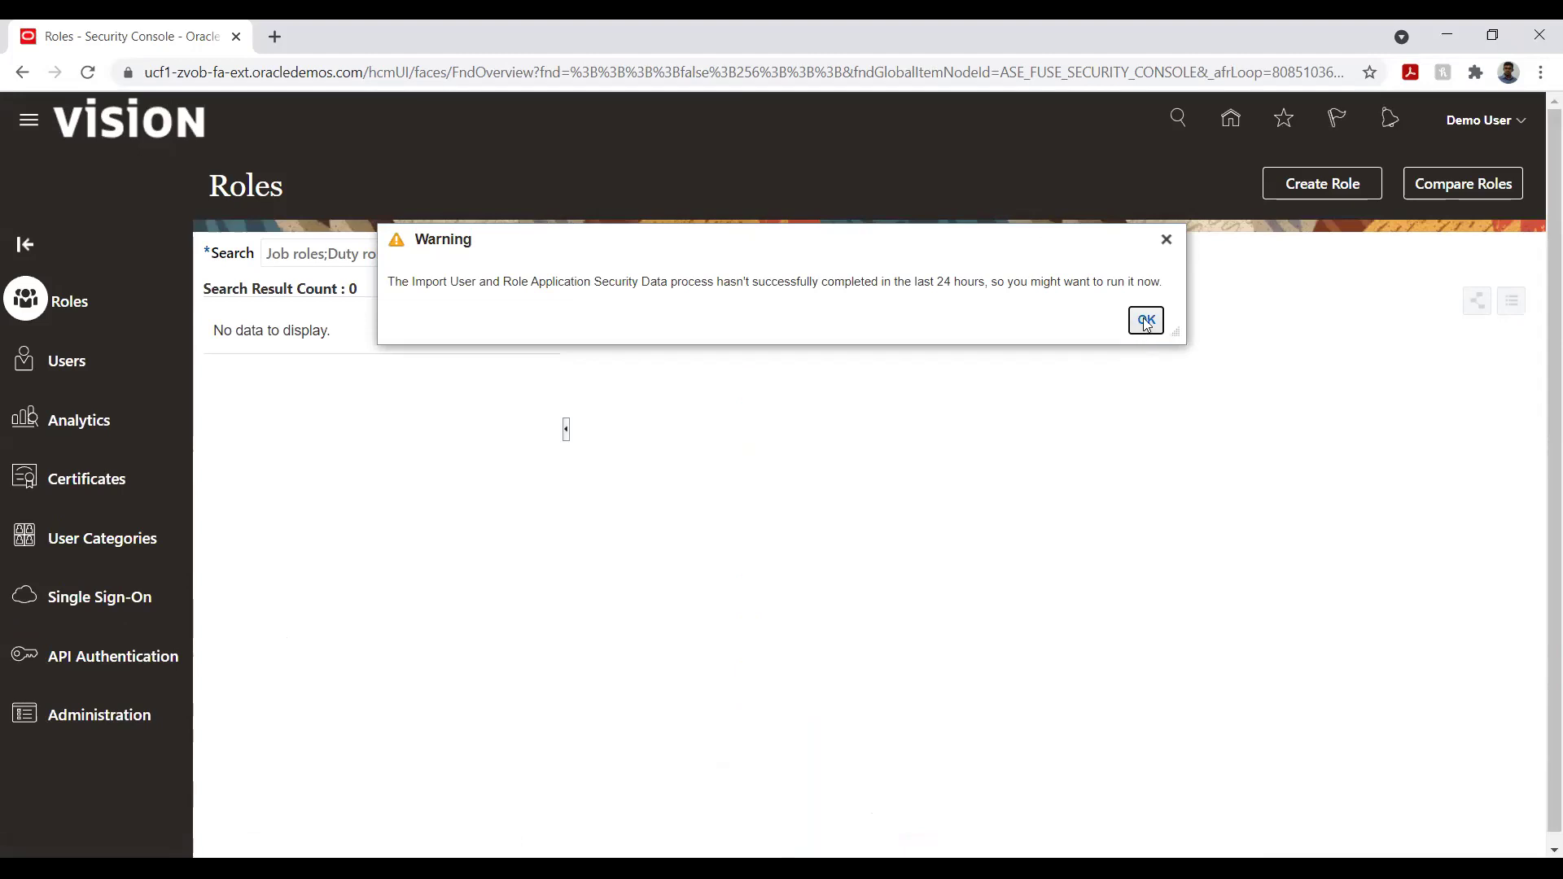
- Dismiss the security-data import warning and go to the Users page
click(1146, 321)
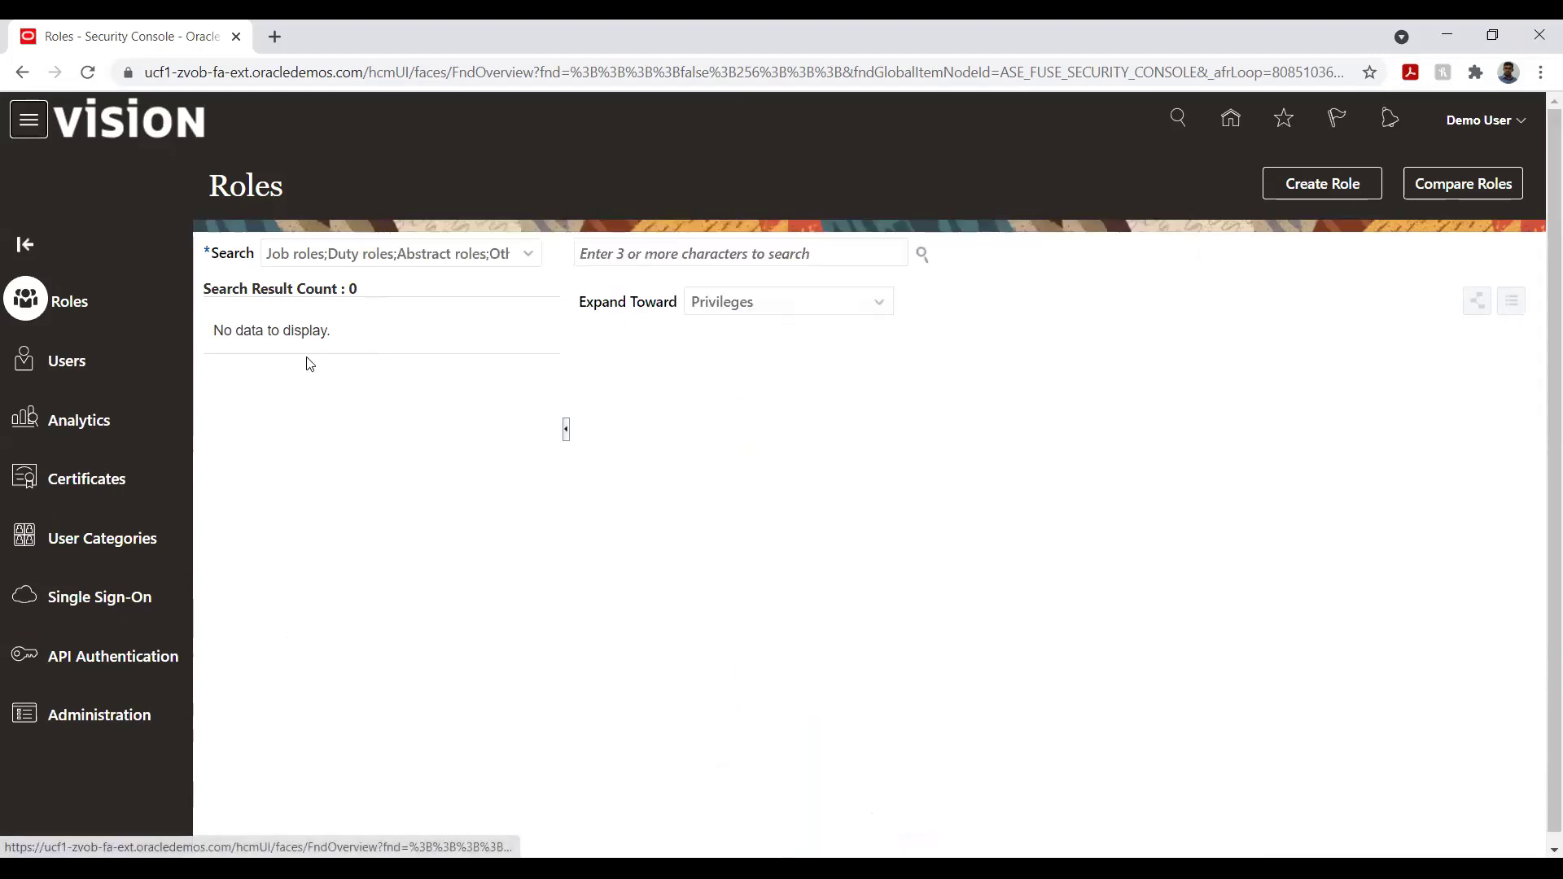
click(68, 360)
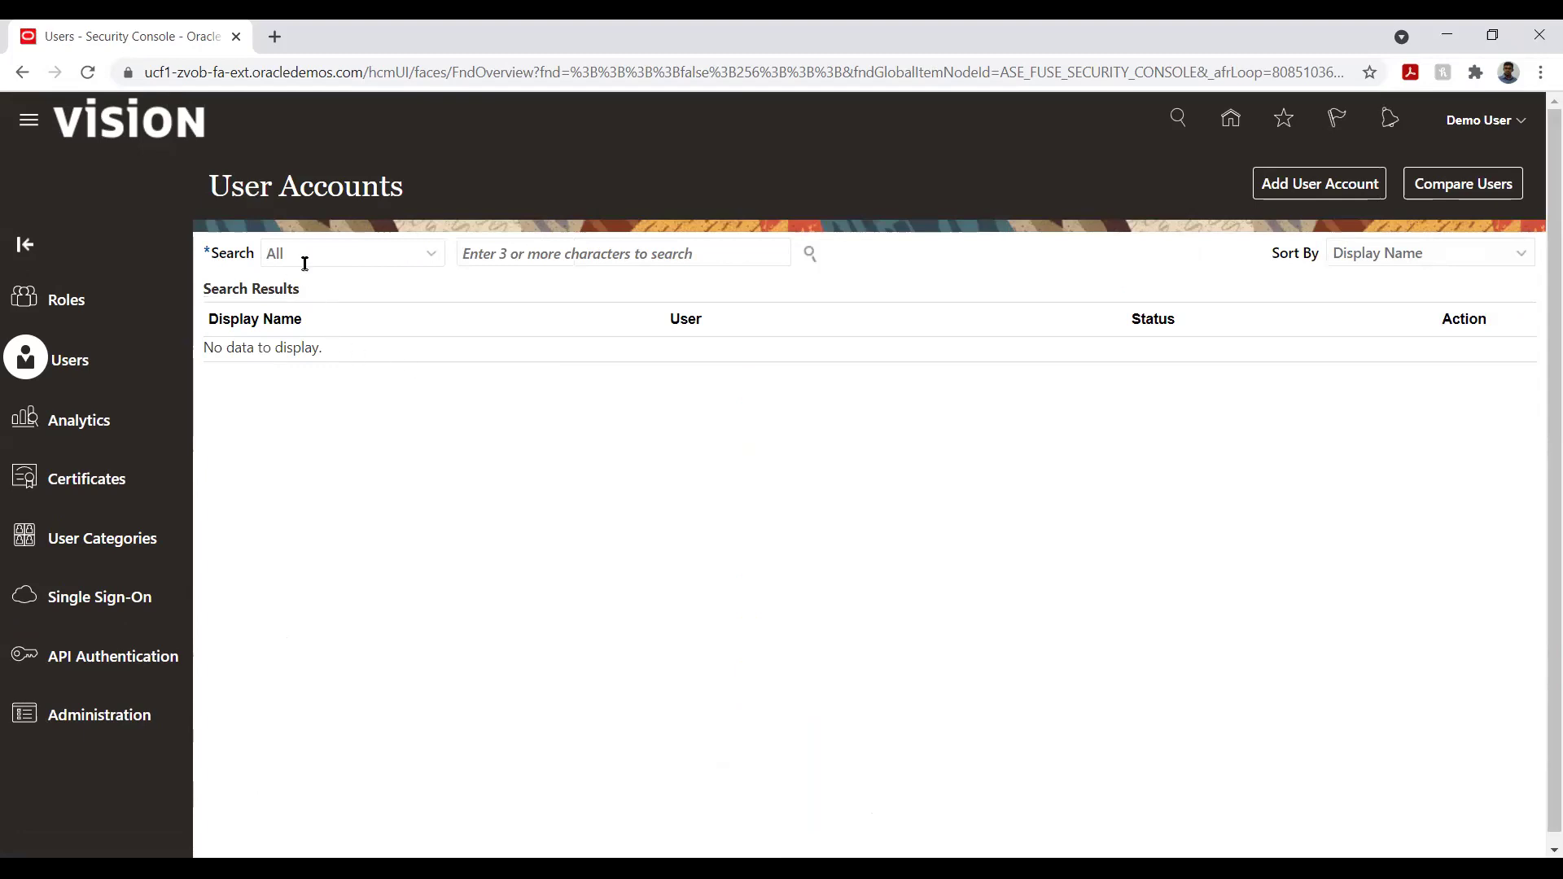
- Start a new user account and enter its last name and e-mail address
click(1298, 189)
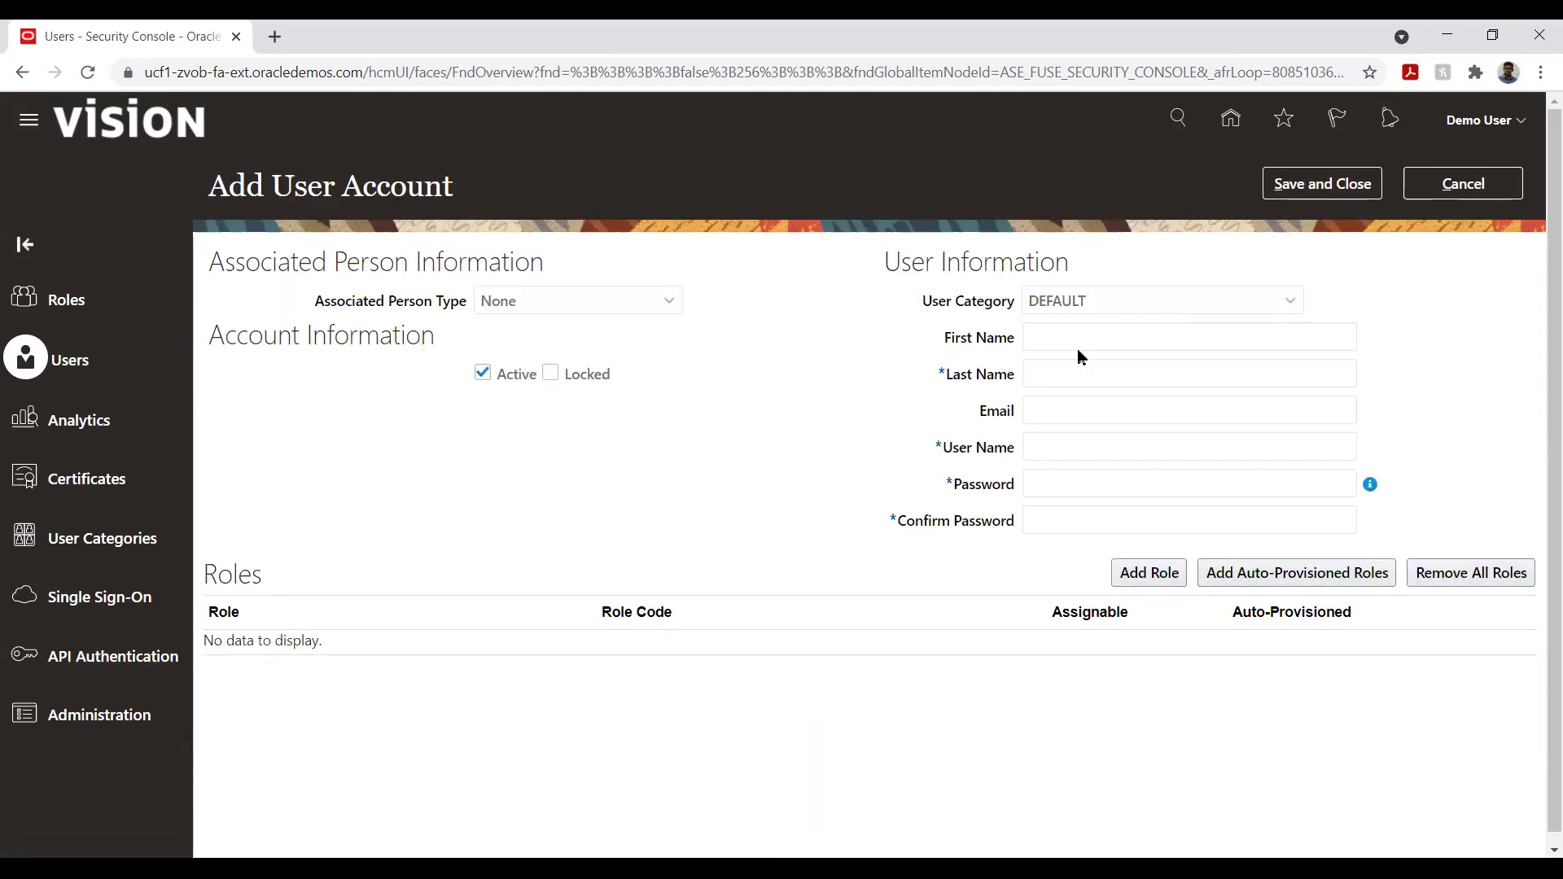
click(1084, 375)
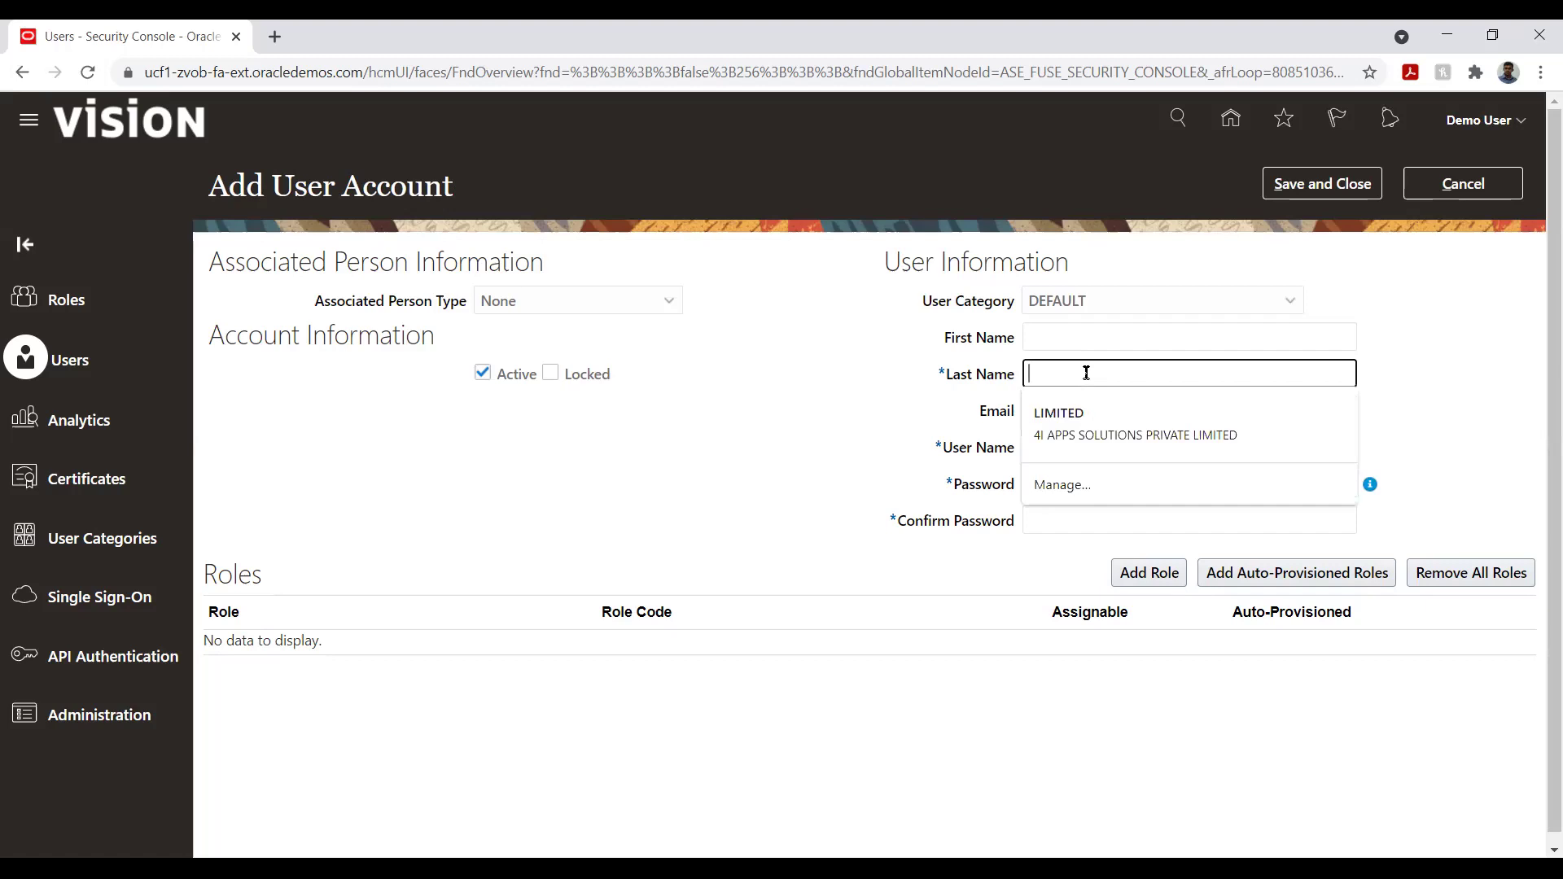
text(Train T)
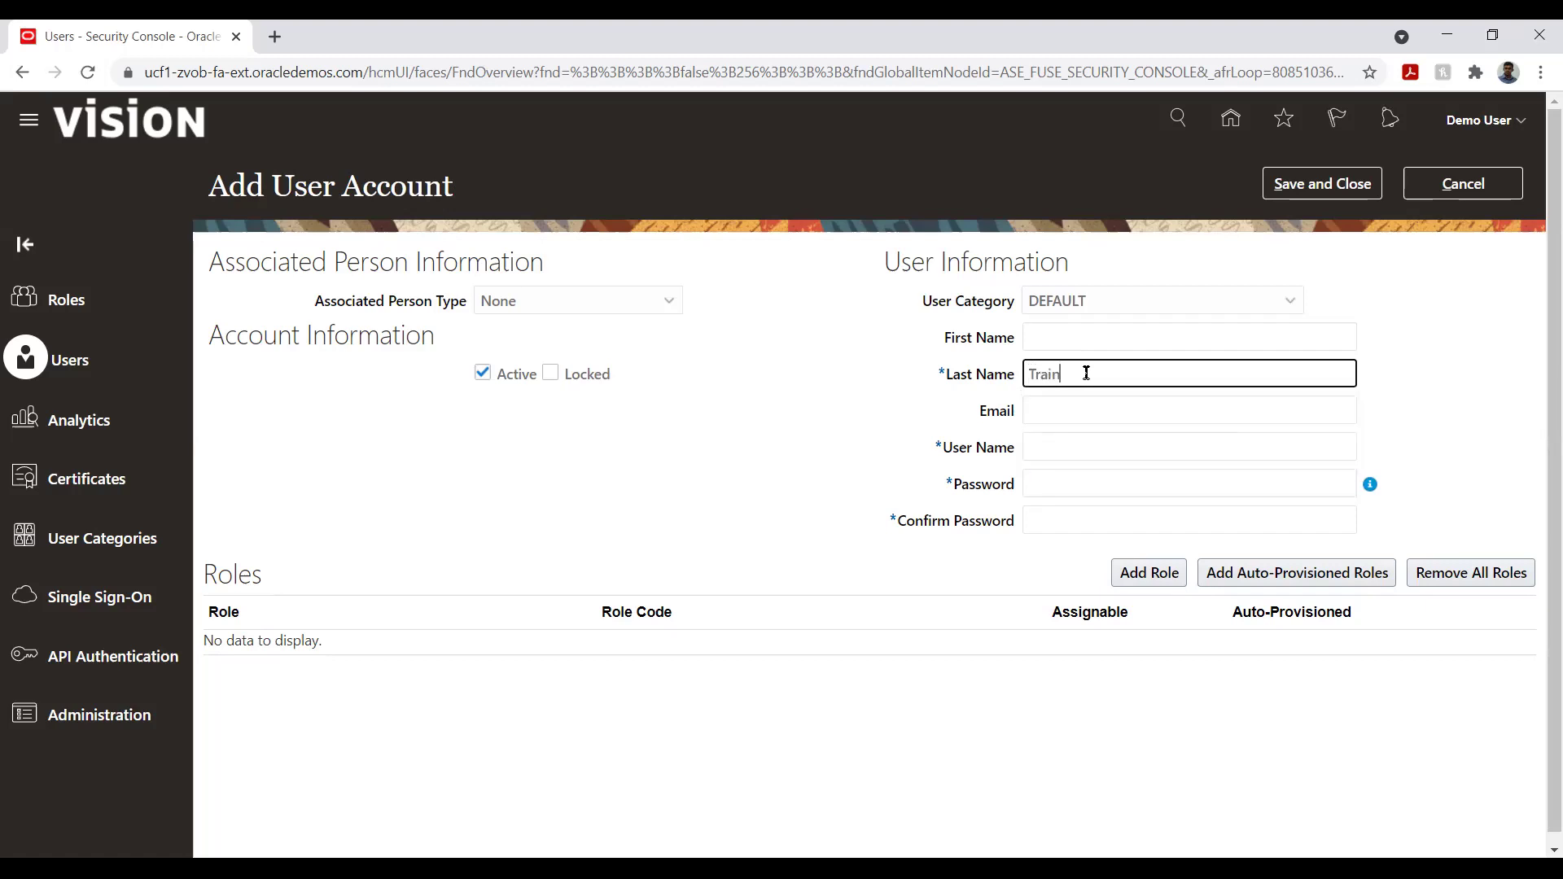
key(Tab)
text(tr)
key(BackSpace)
key(BackSpace)
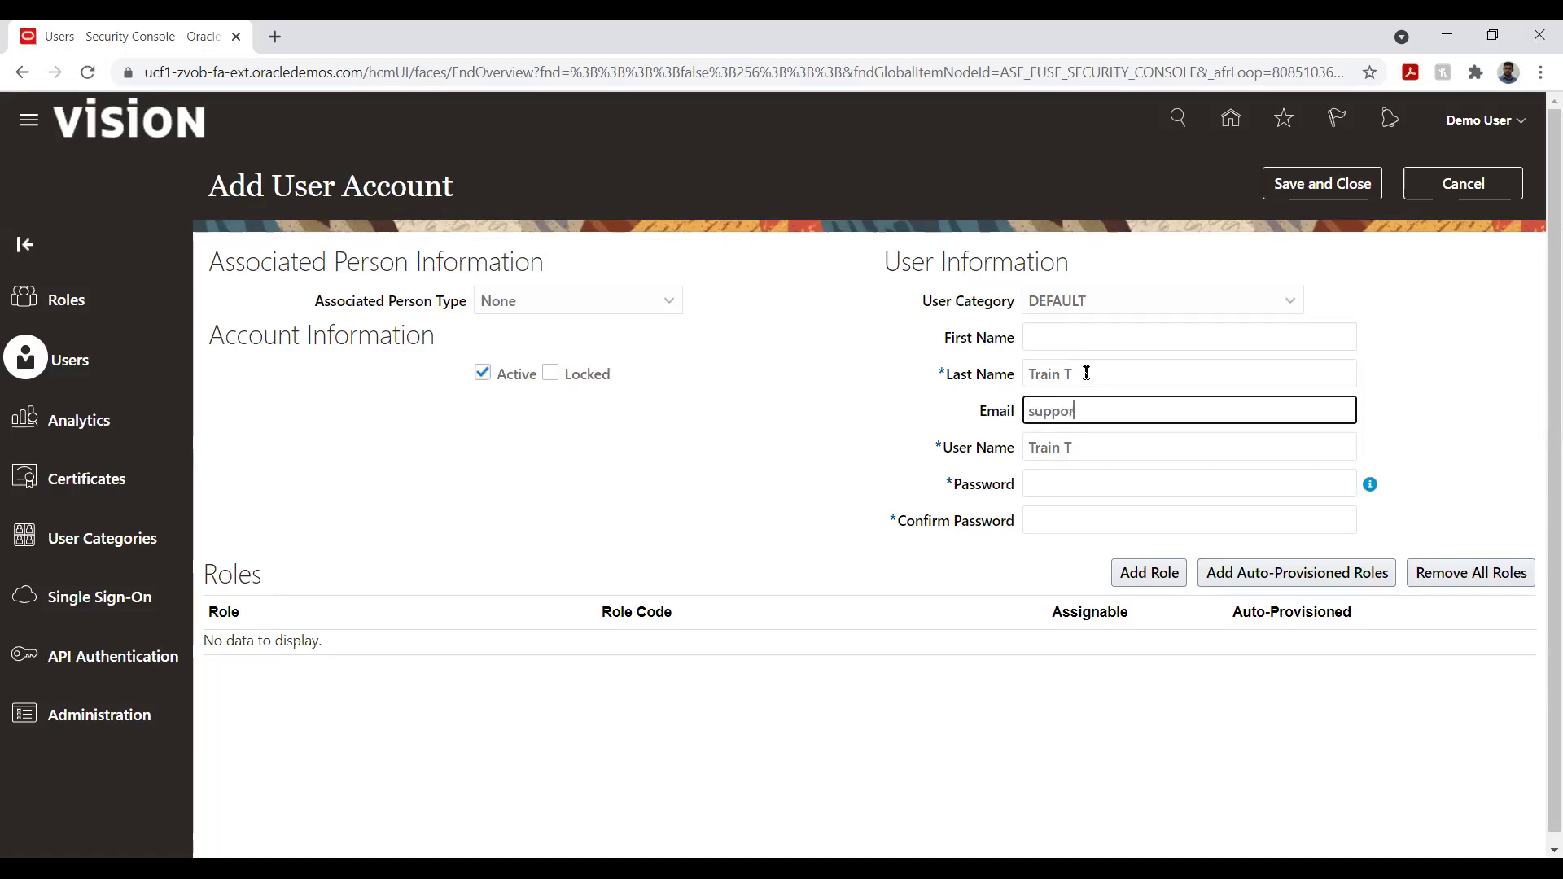
- Enter the new user's password and confirm it
key(Tab)
key(Tab)
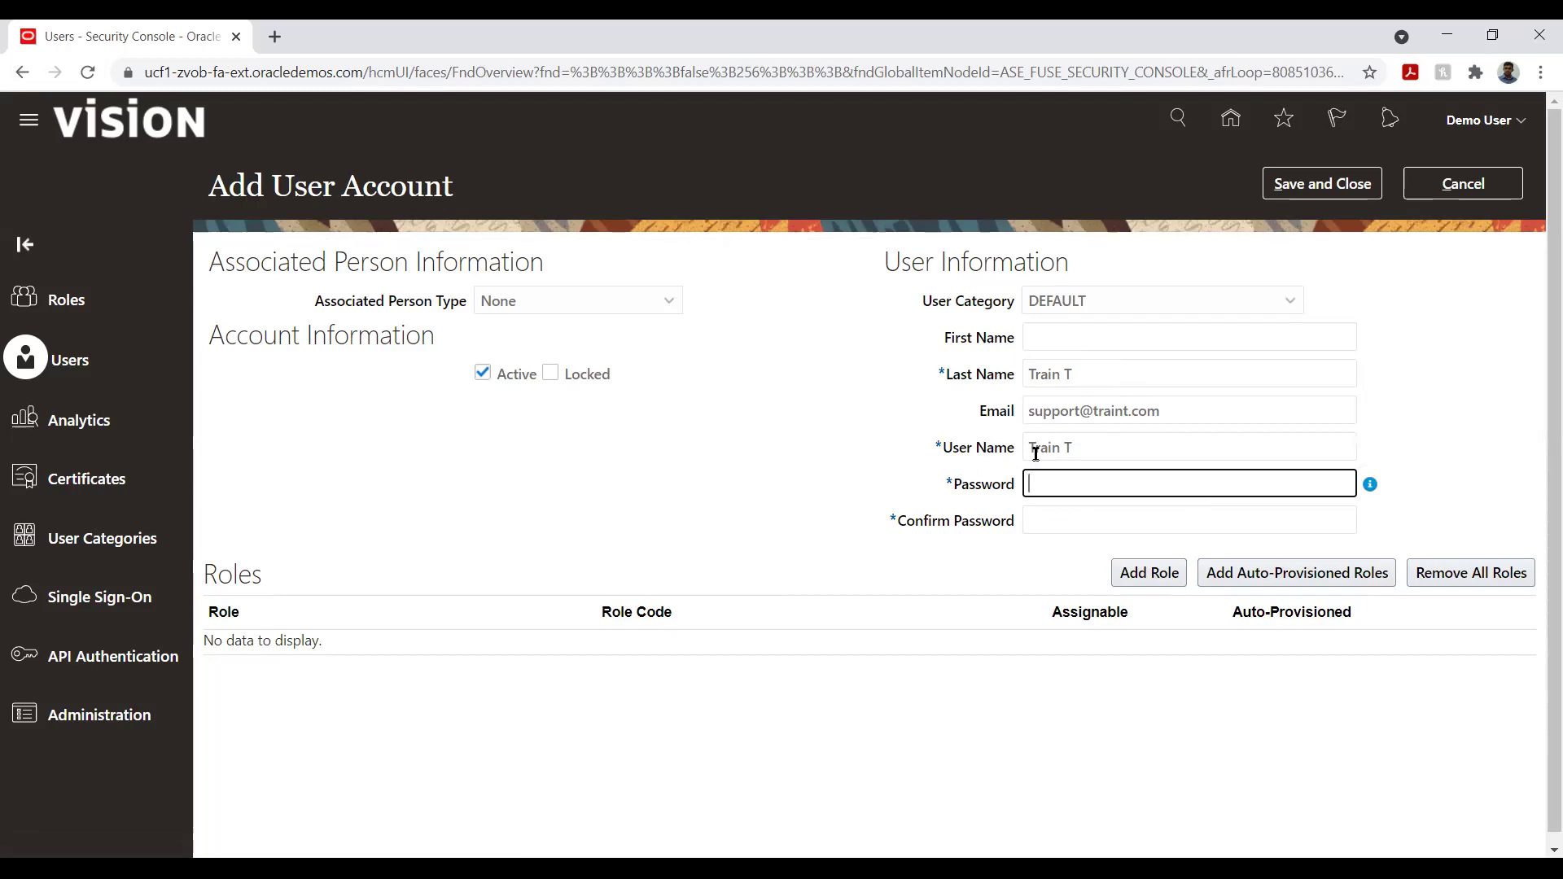
text(•••••••••)
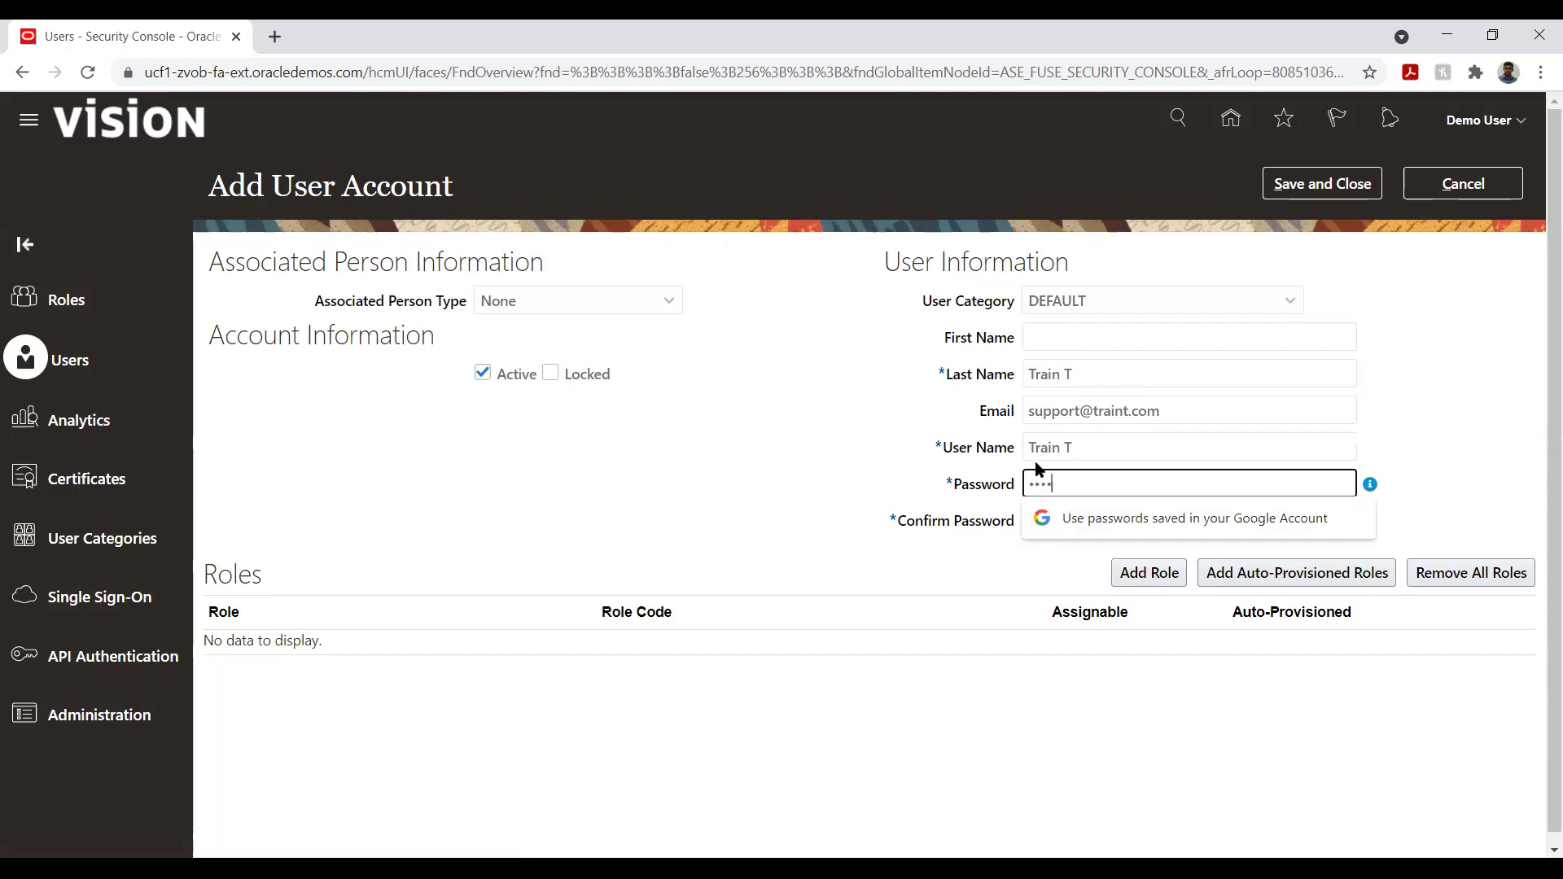
text(•)
key(Tab)
text(••••••••••)
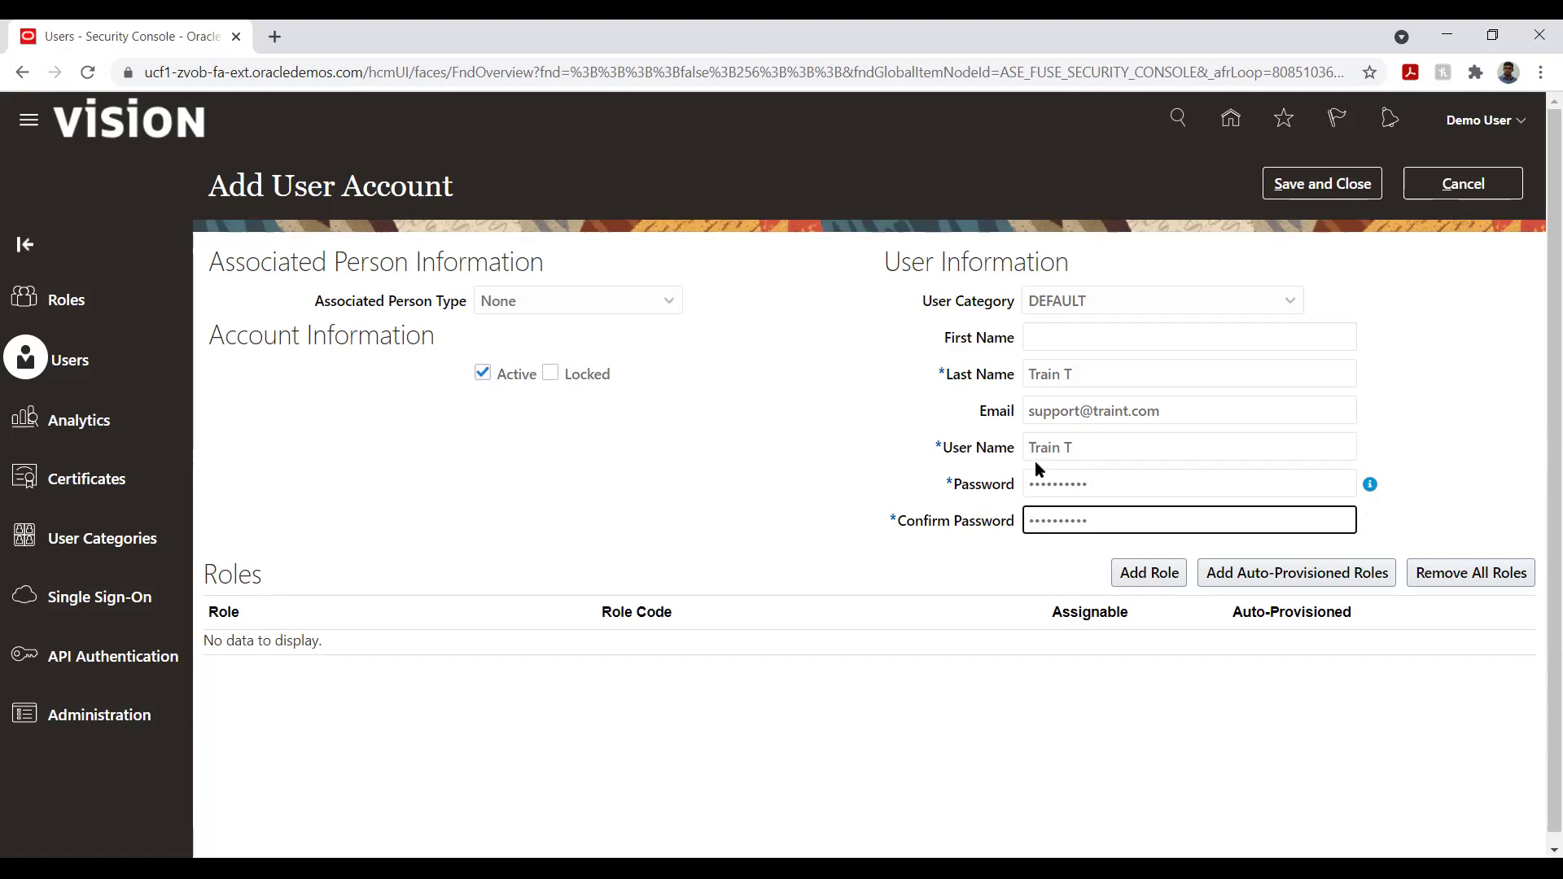
- Search for and add the Application Implementation Consultant role to the new user
click(1134, 576)
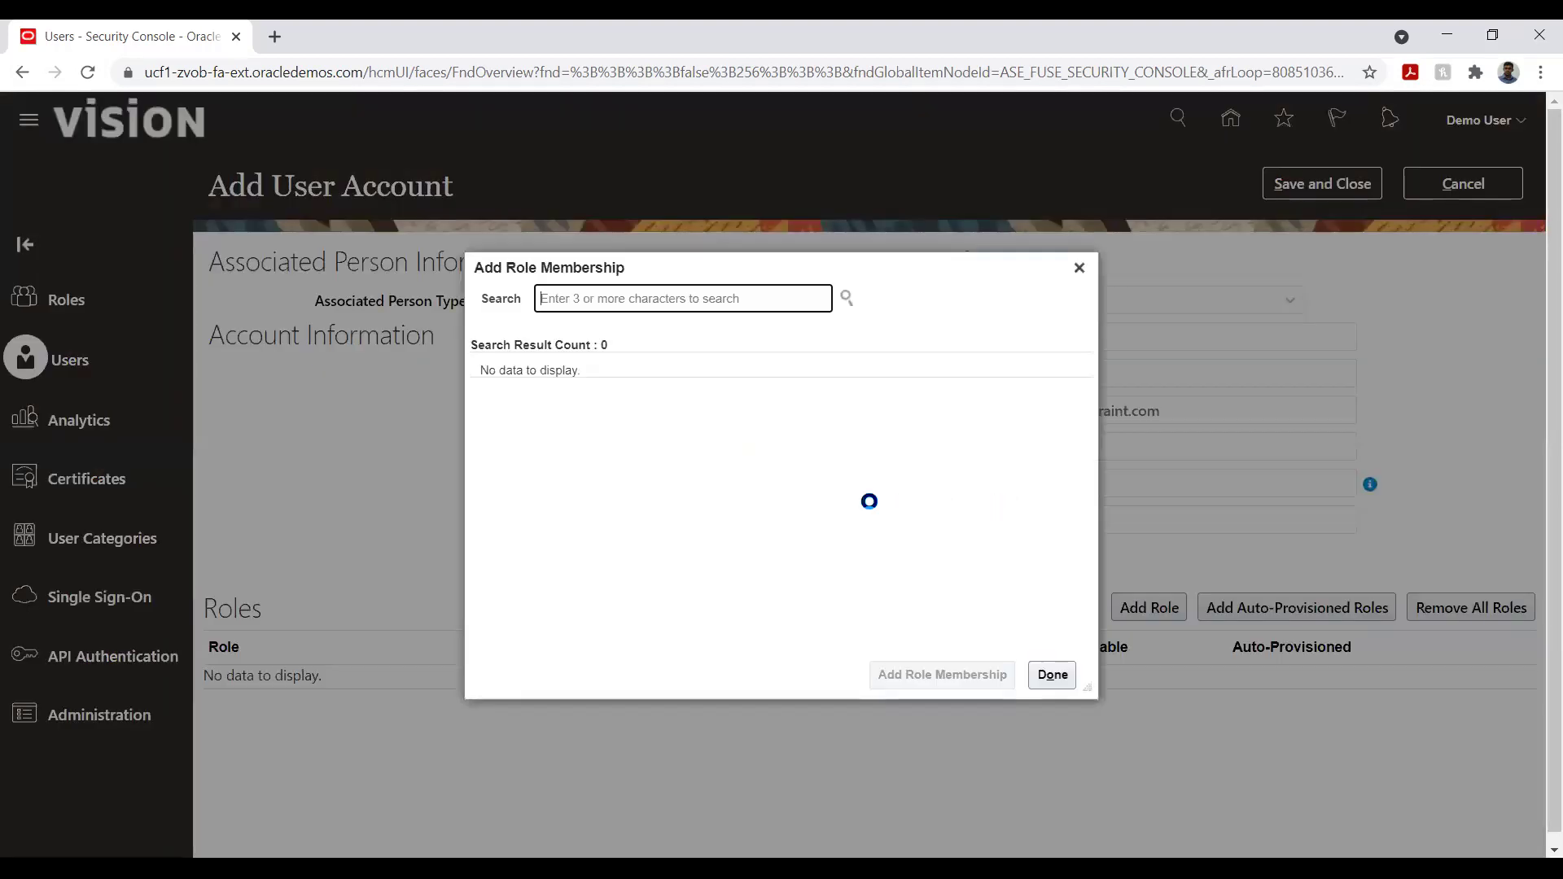
click(596, 303)
text(appli)
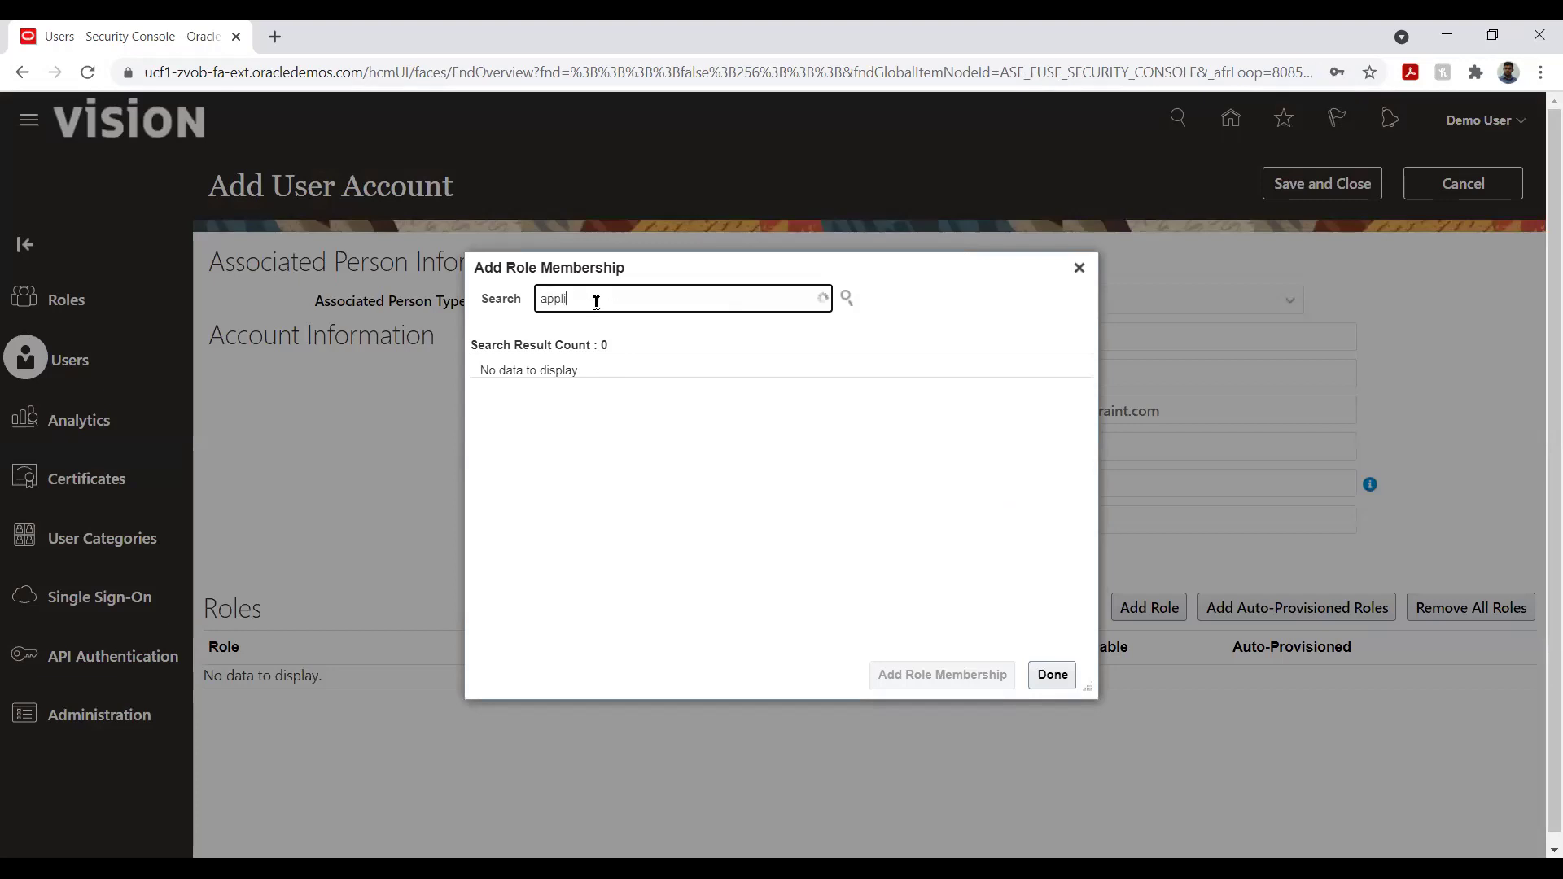
text(cation)
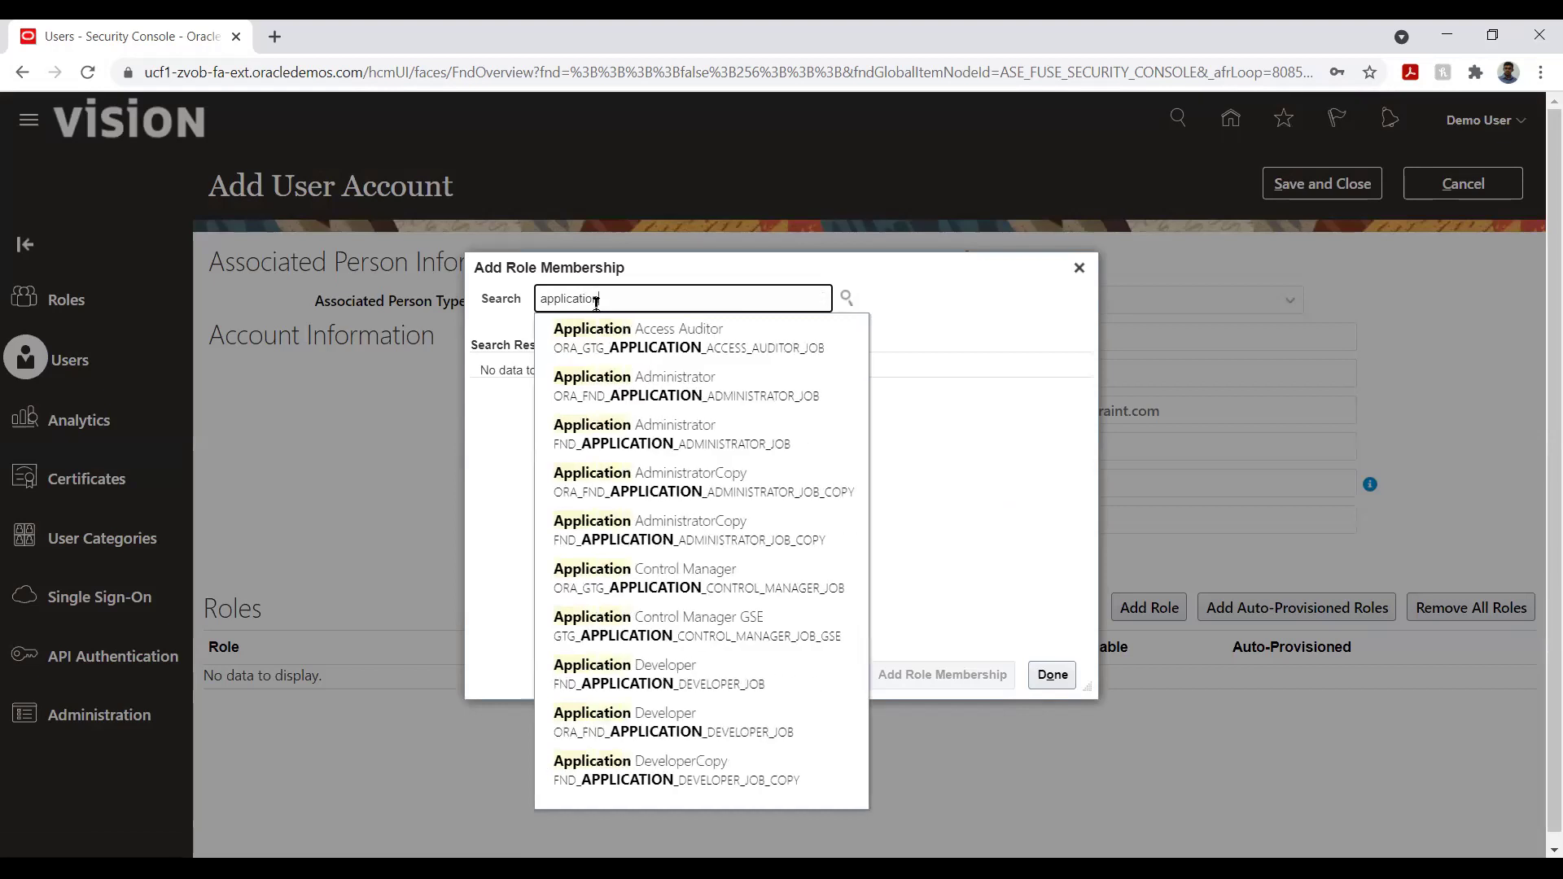
text(mplemnet)
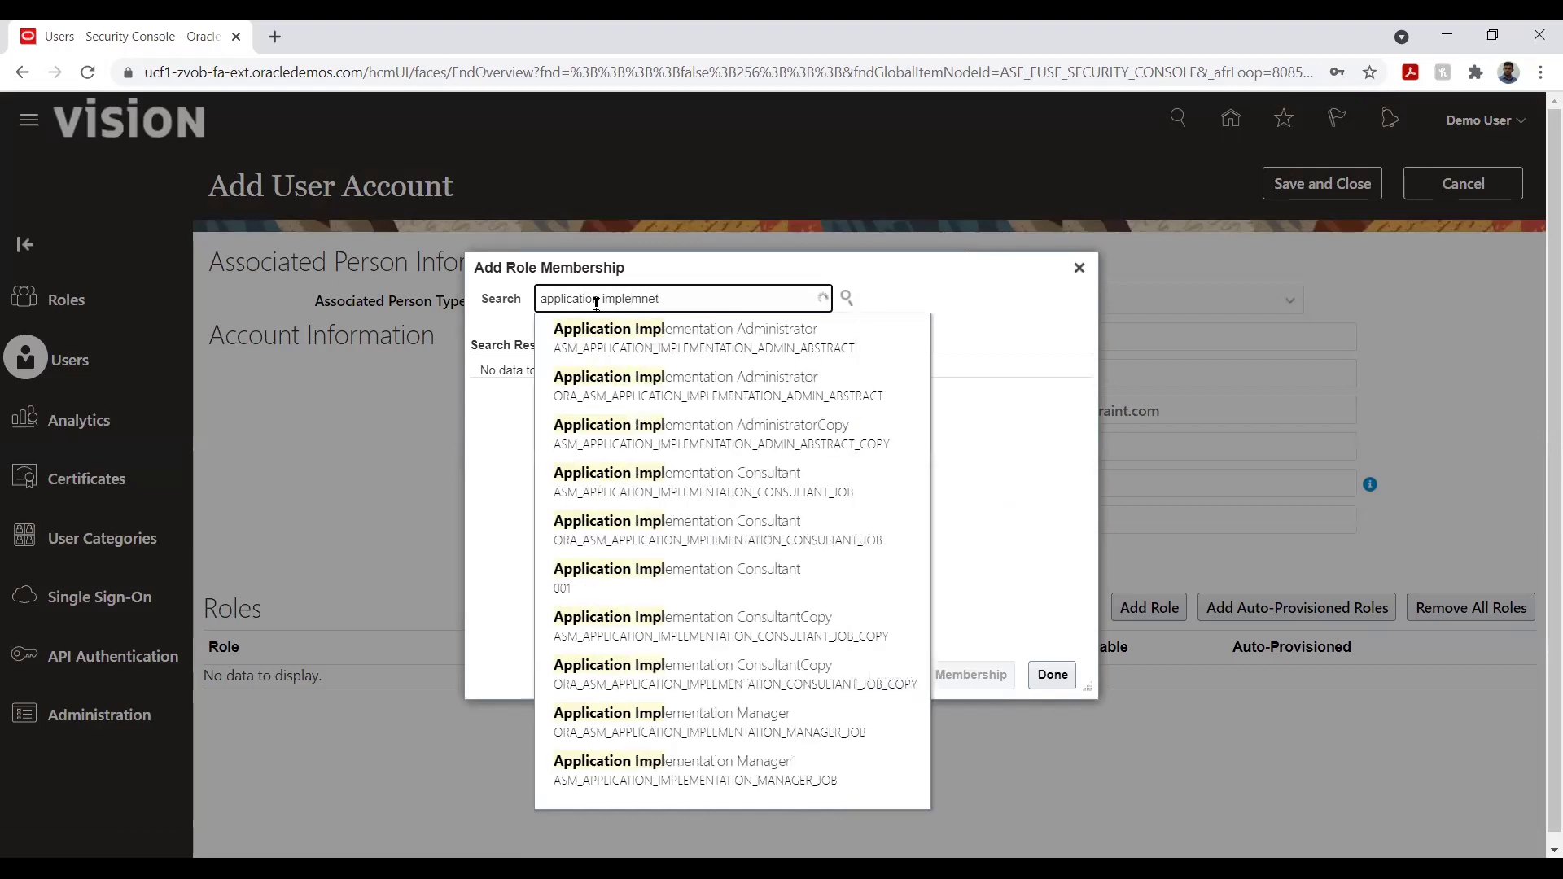
key(BackSpace)
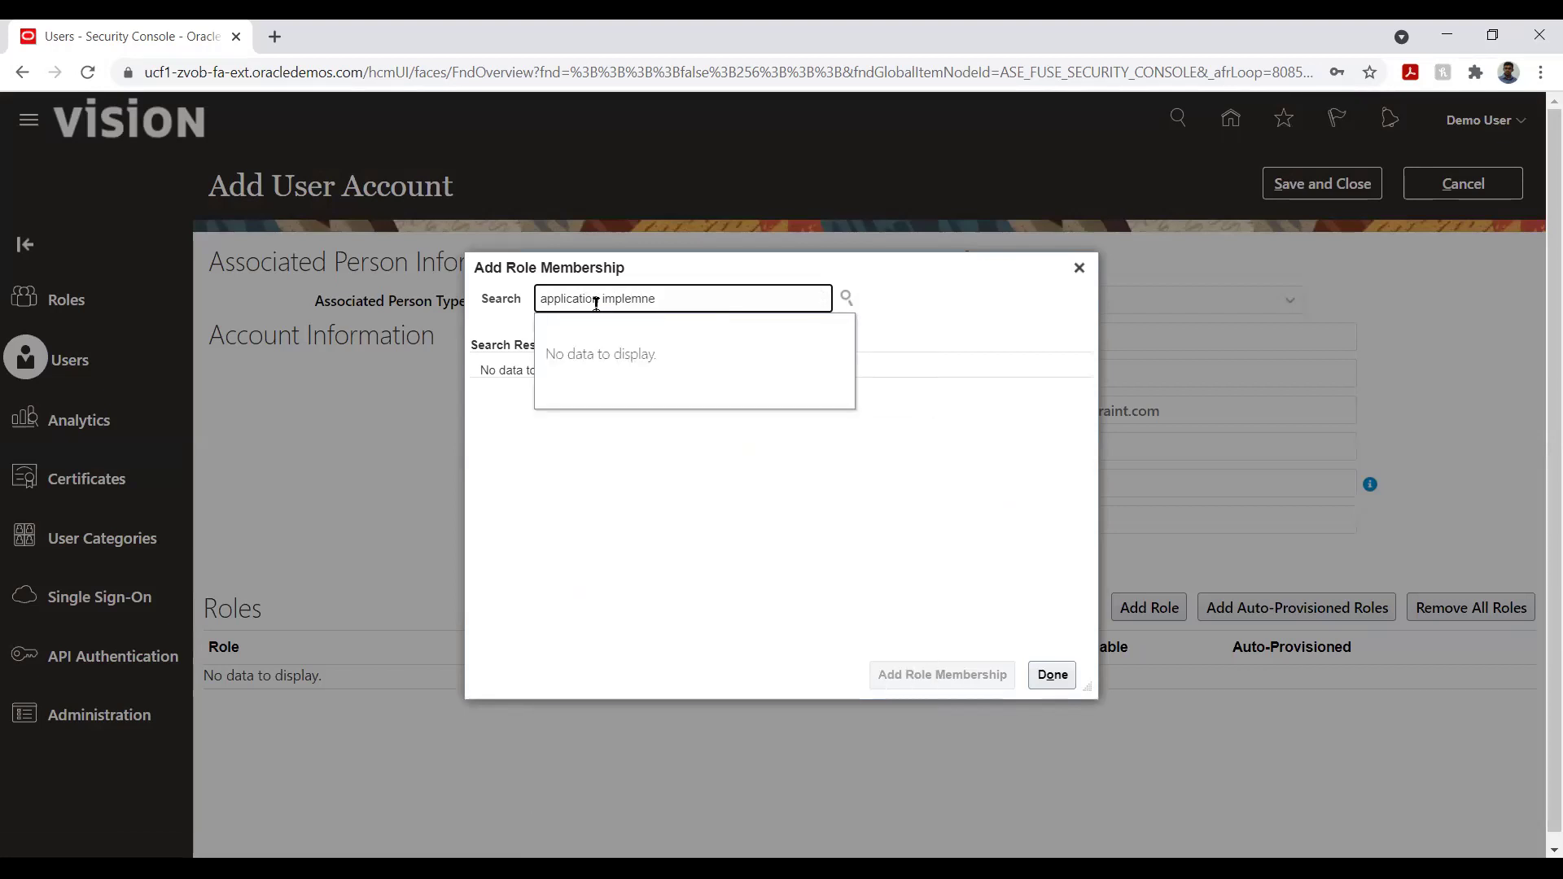
key(BackSpace)
text(ent)
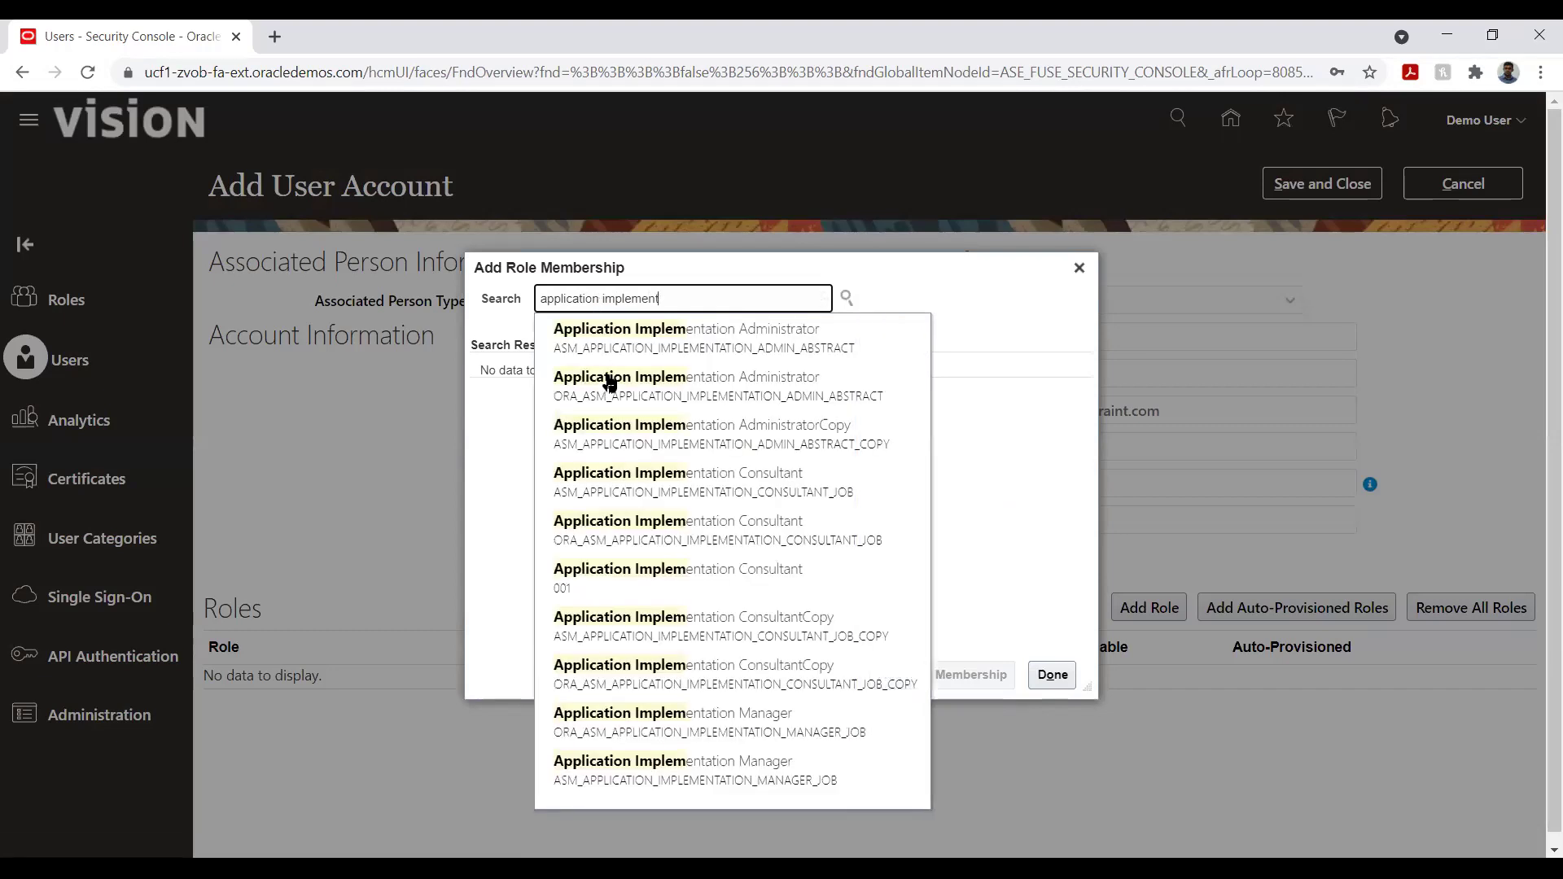
click(704, 474)
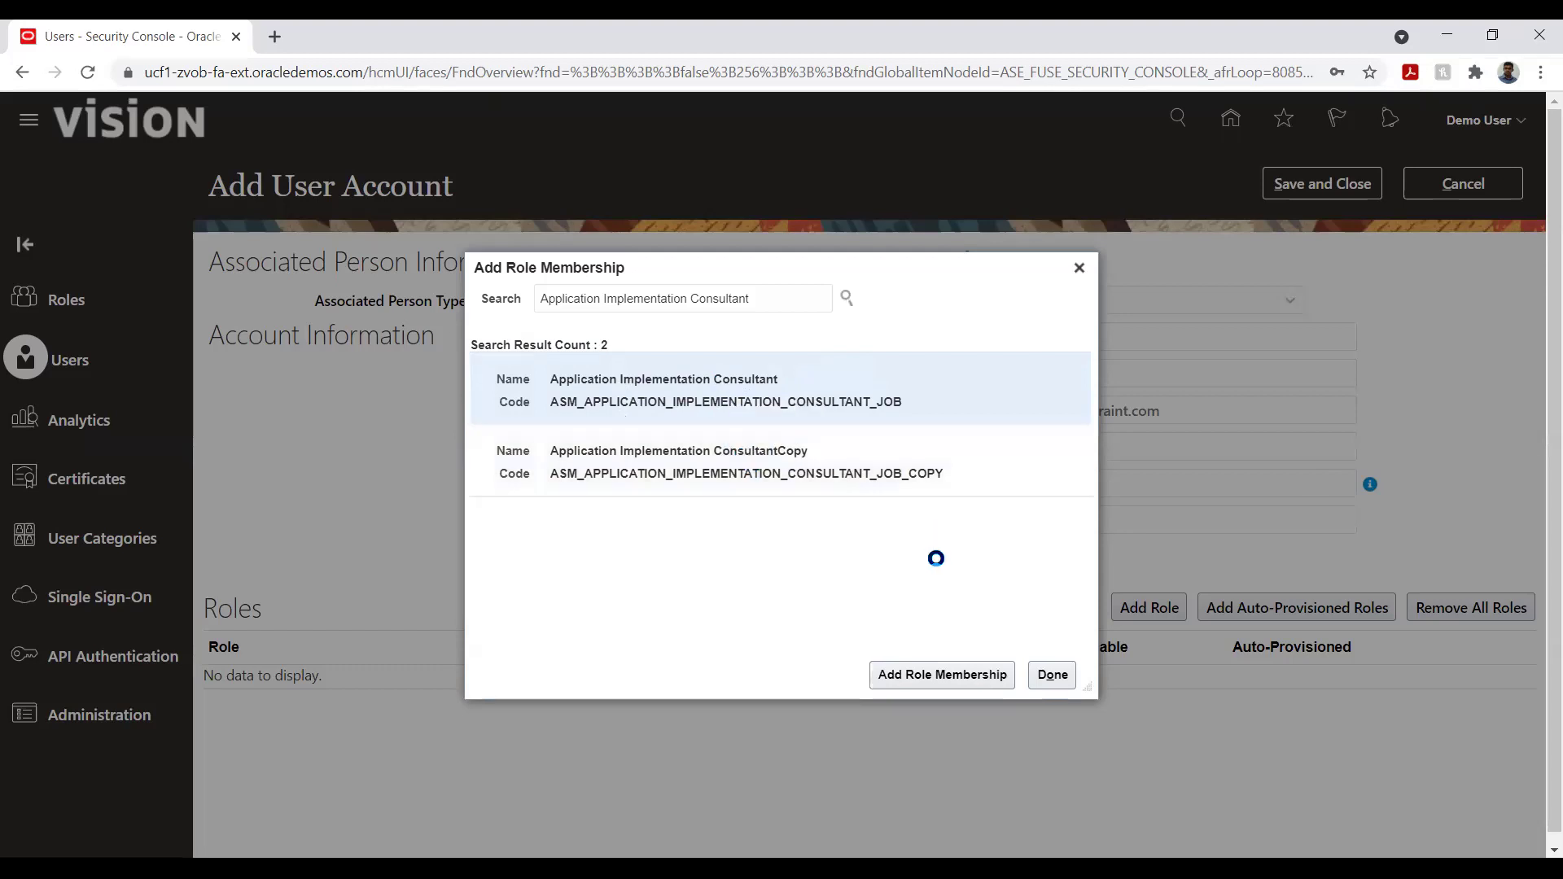
click(929, 675)
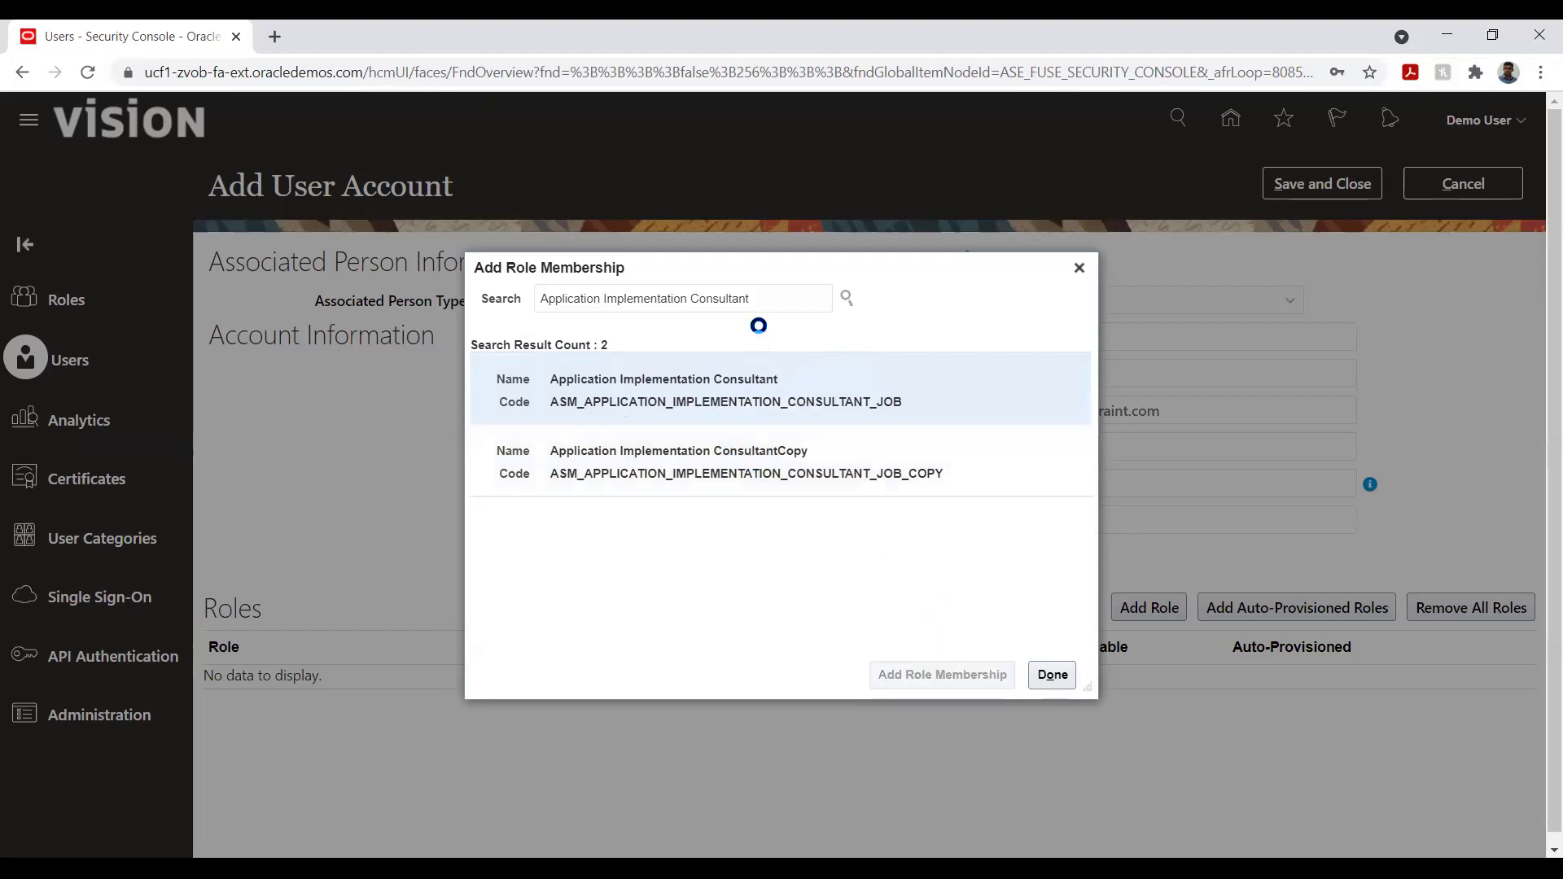
- Add the IT Security Manager role as well and finish the role membership
double_click(780, 290)
click(782, 289)
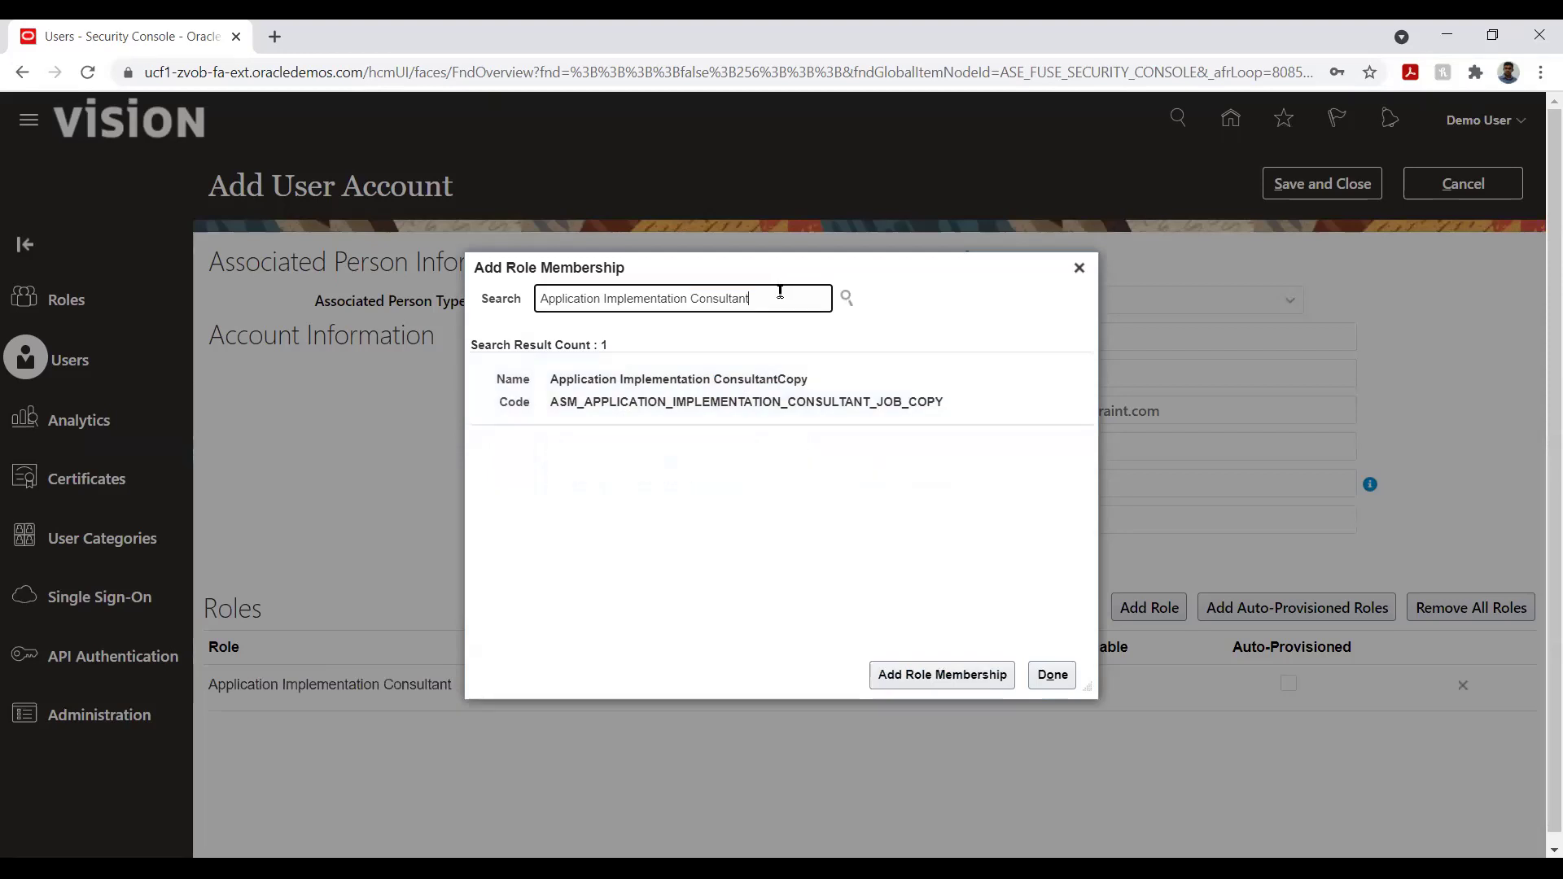
triple_click(784, 296)
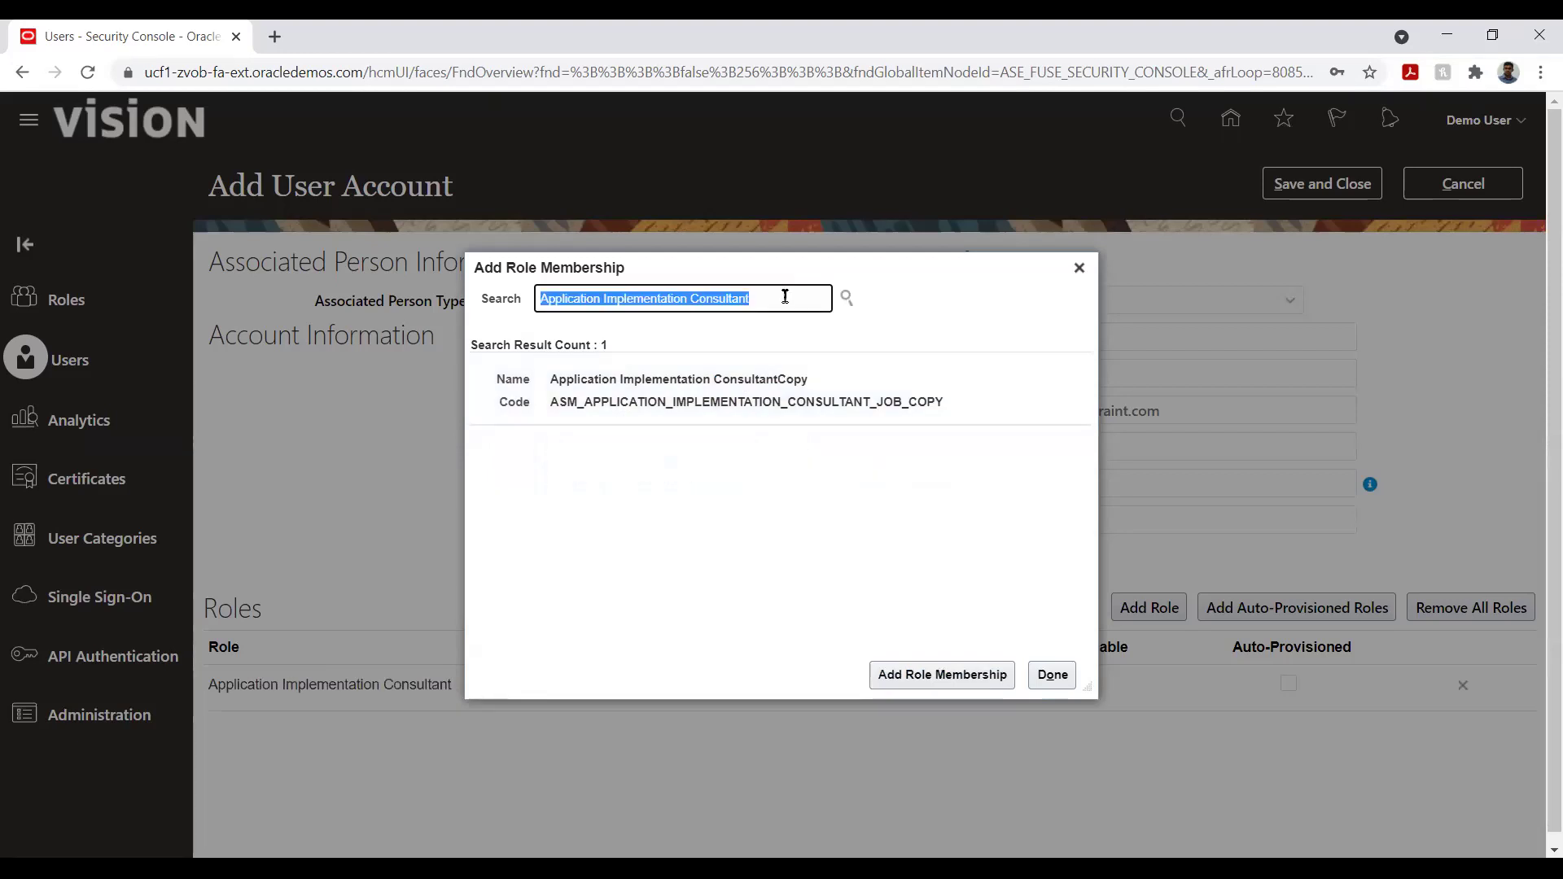
text(it secur)
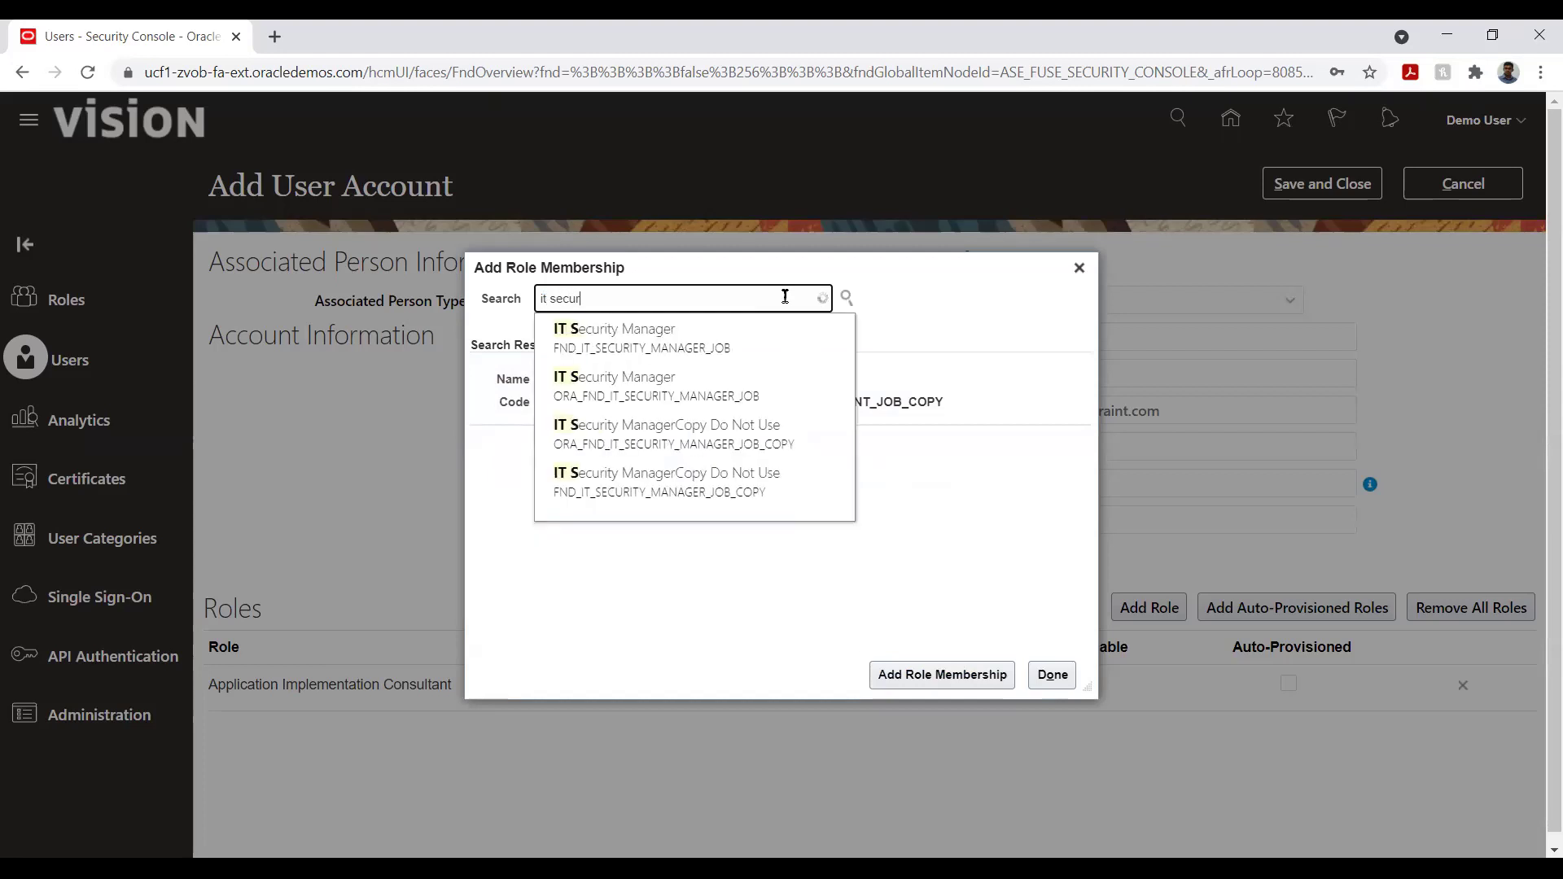
click(624, 339)
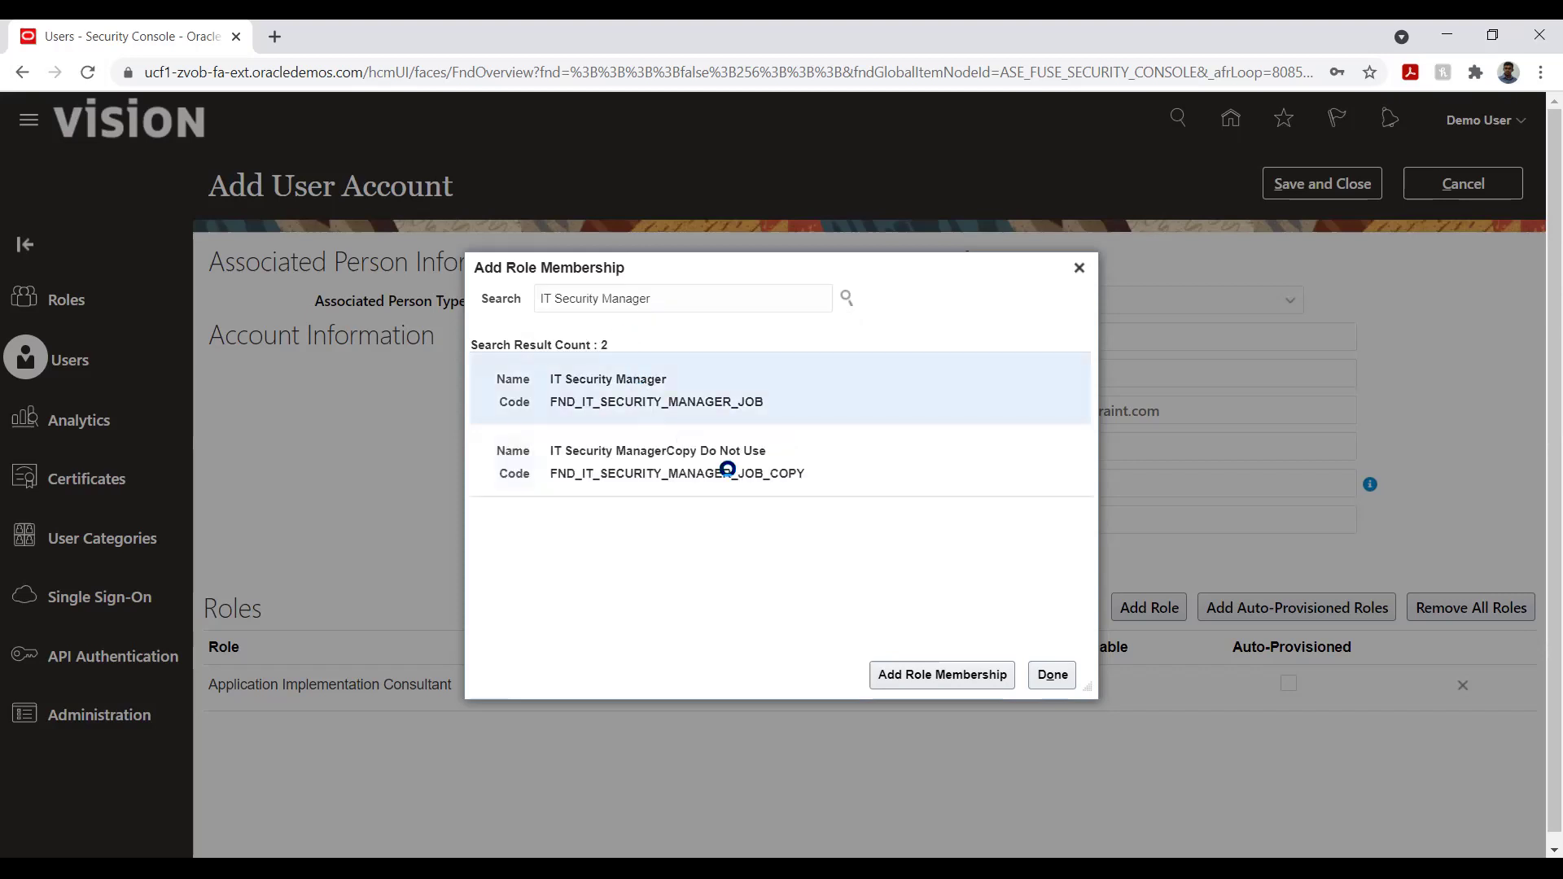
click(905, 682)
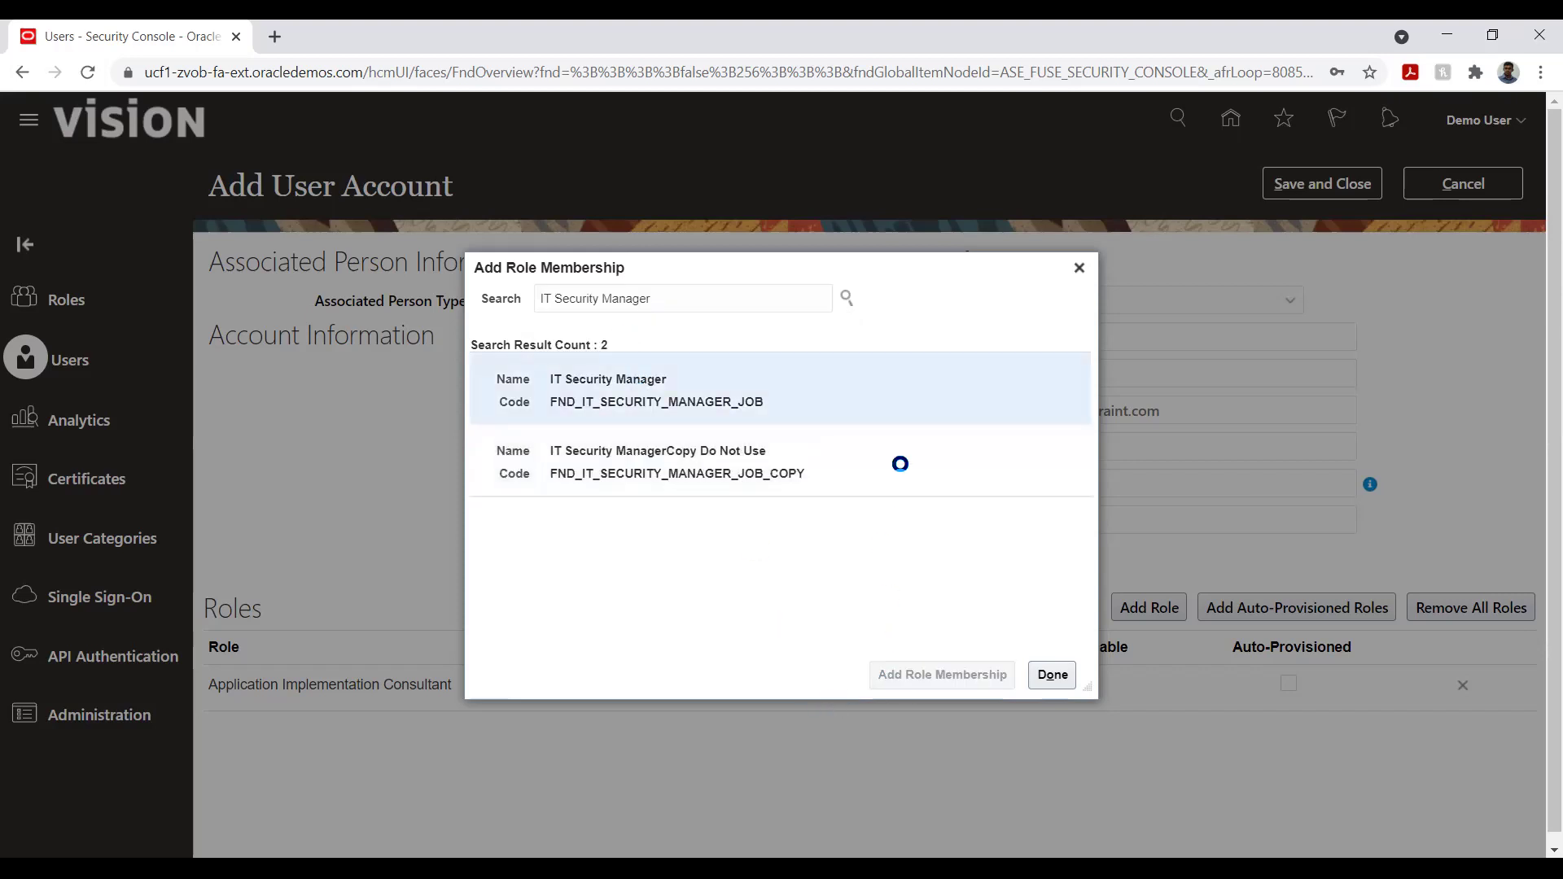
click(1053, 672)
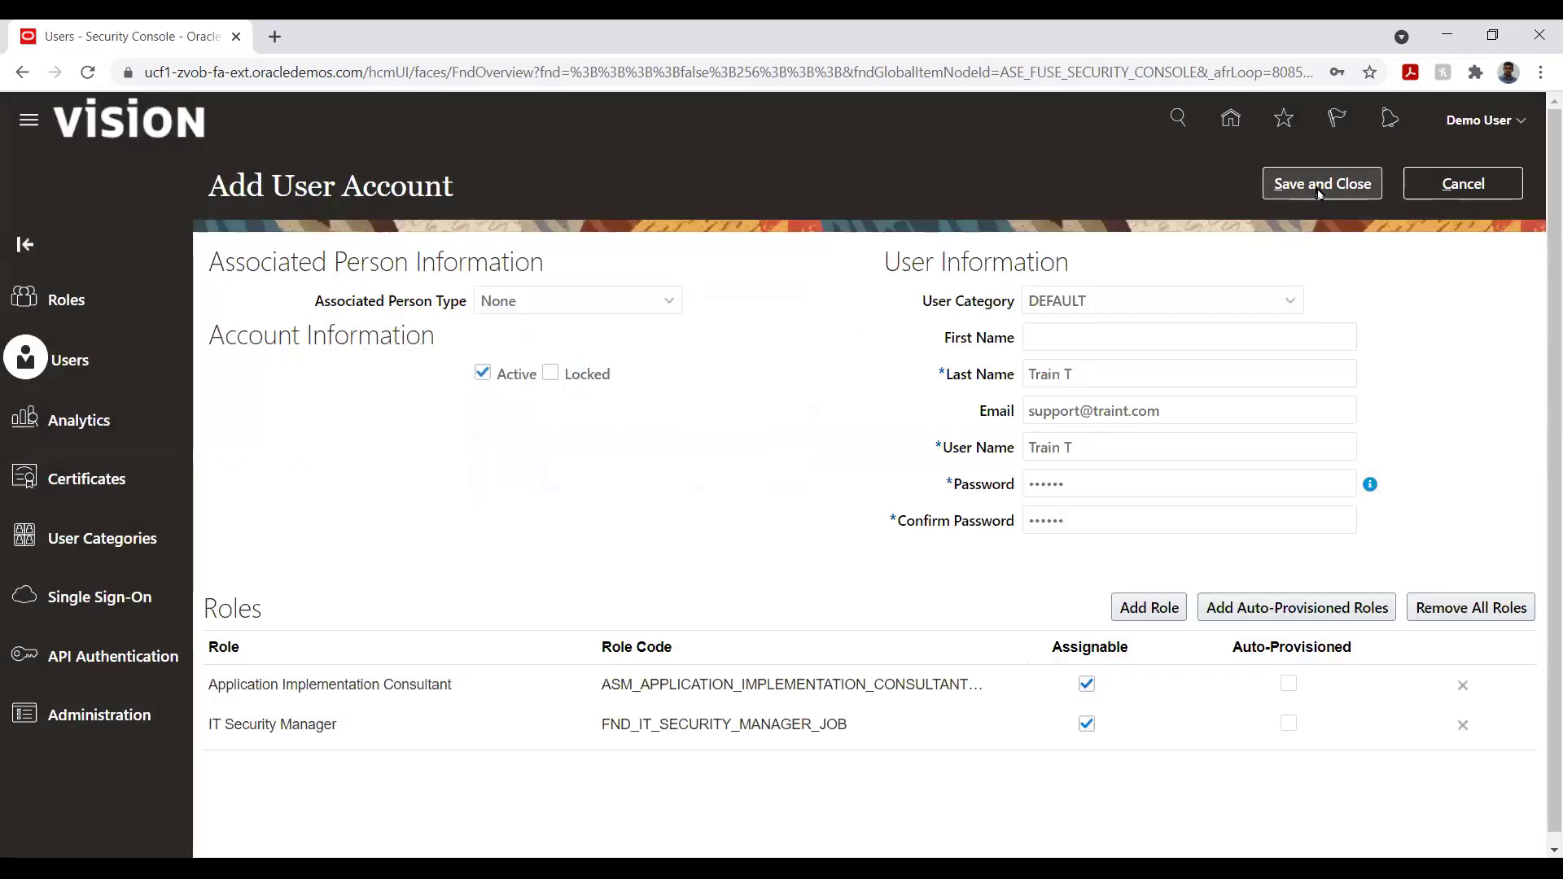
- Save the new user, then find the General Accountant job role on the Roles page
click(1318, 192)
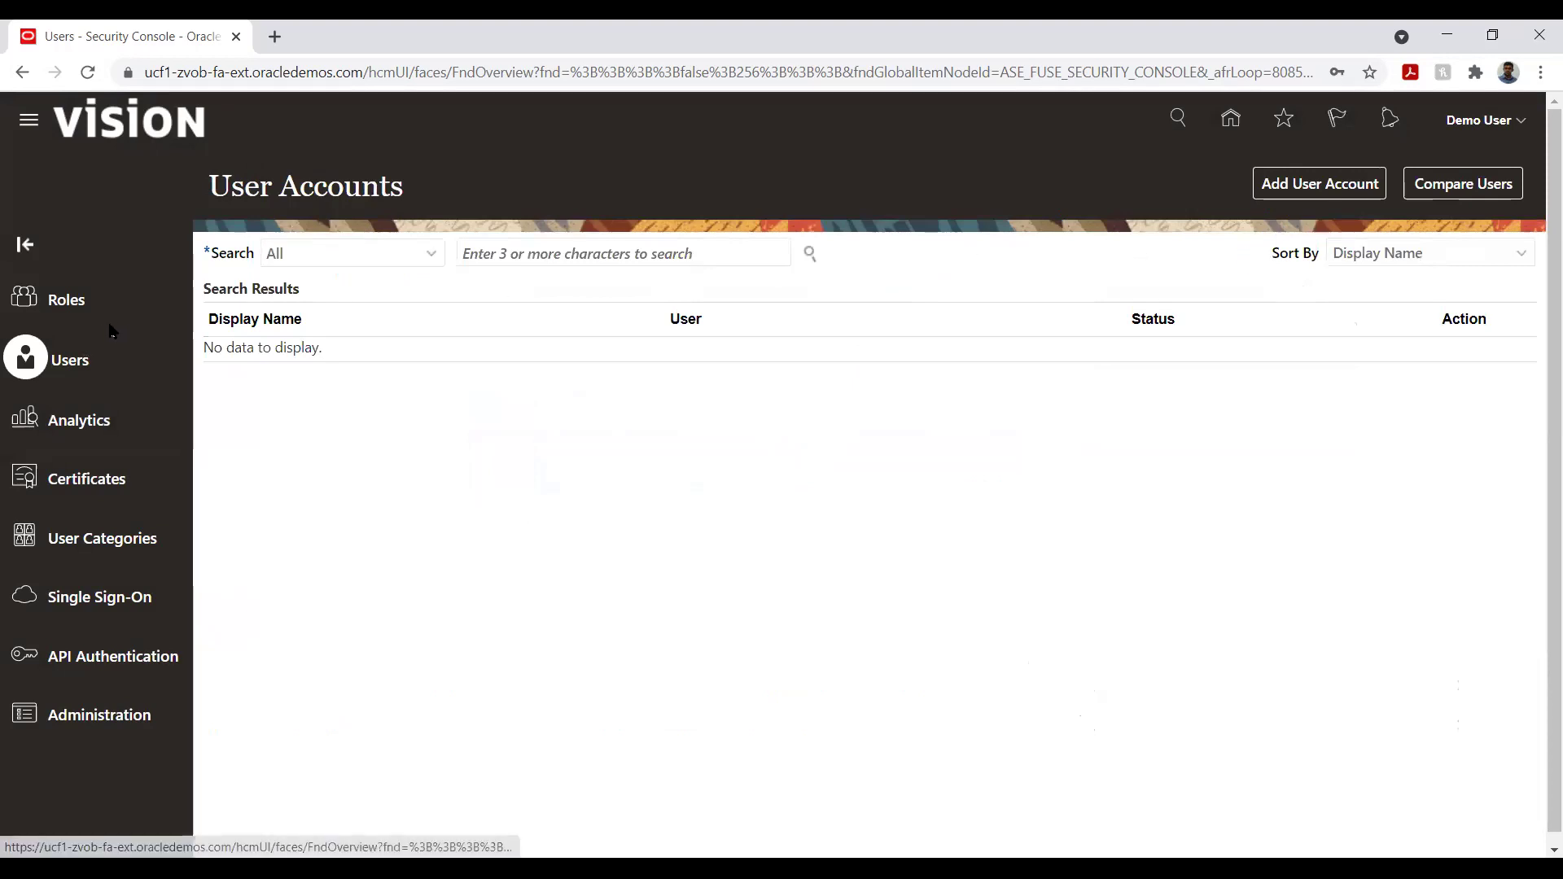
click(78, 312)
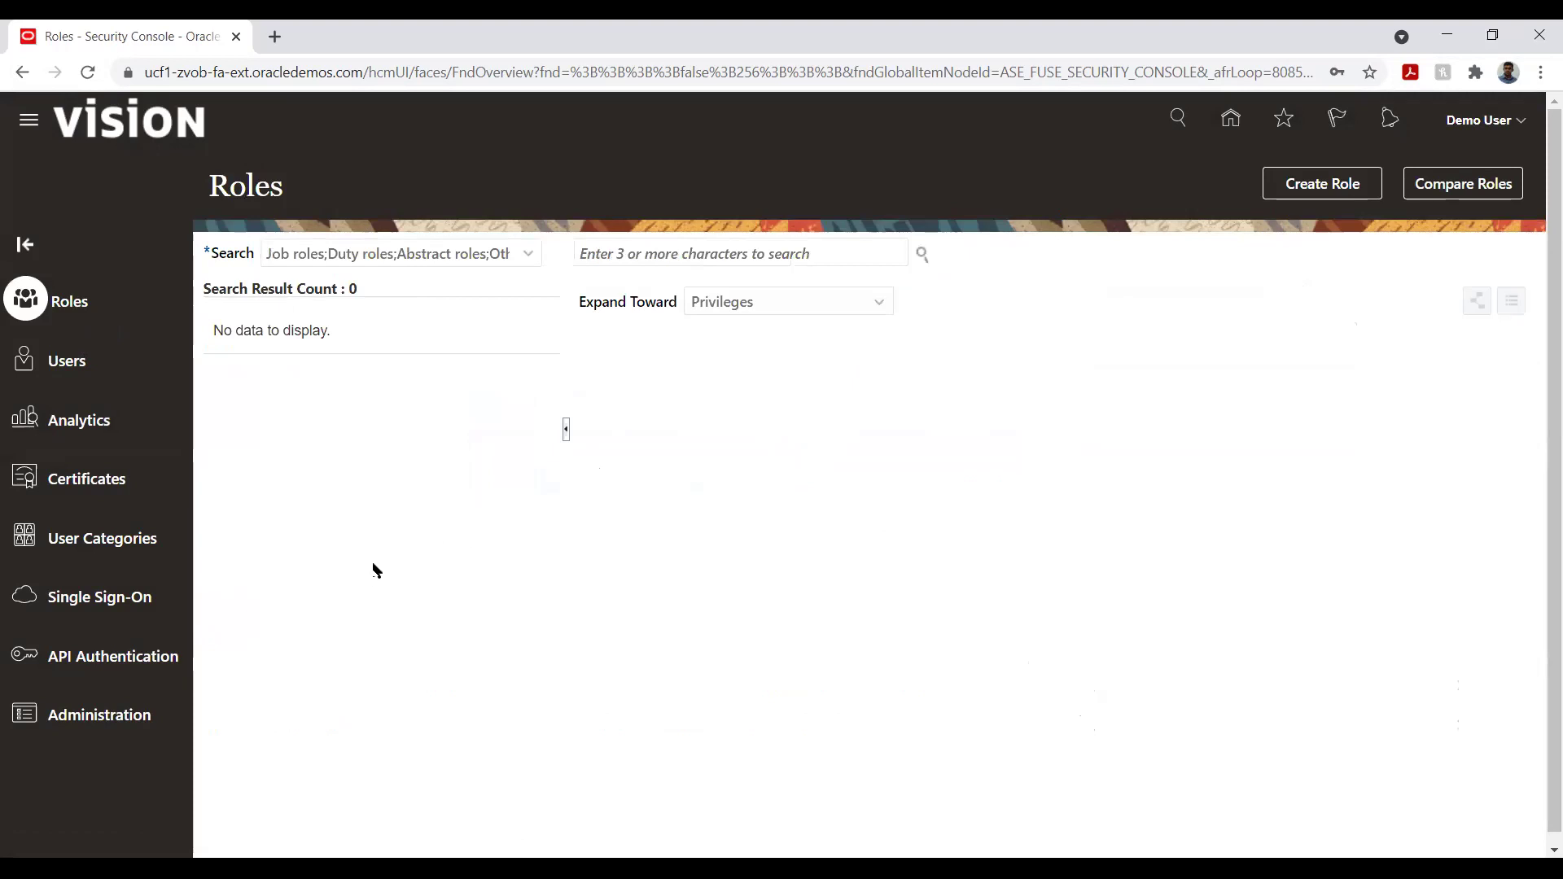
click(679, 248)
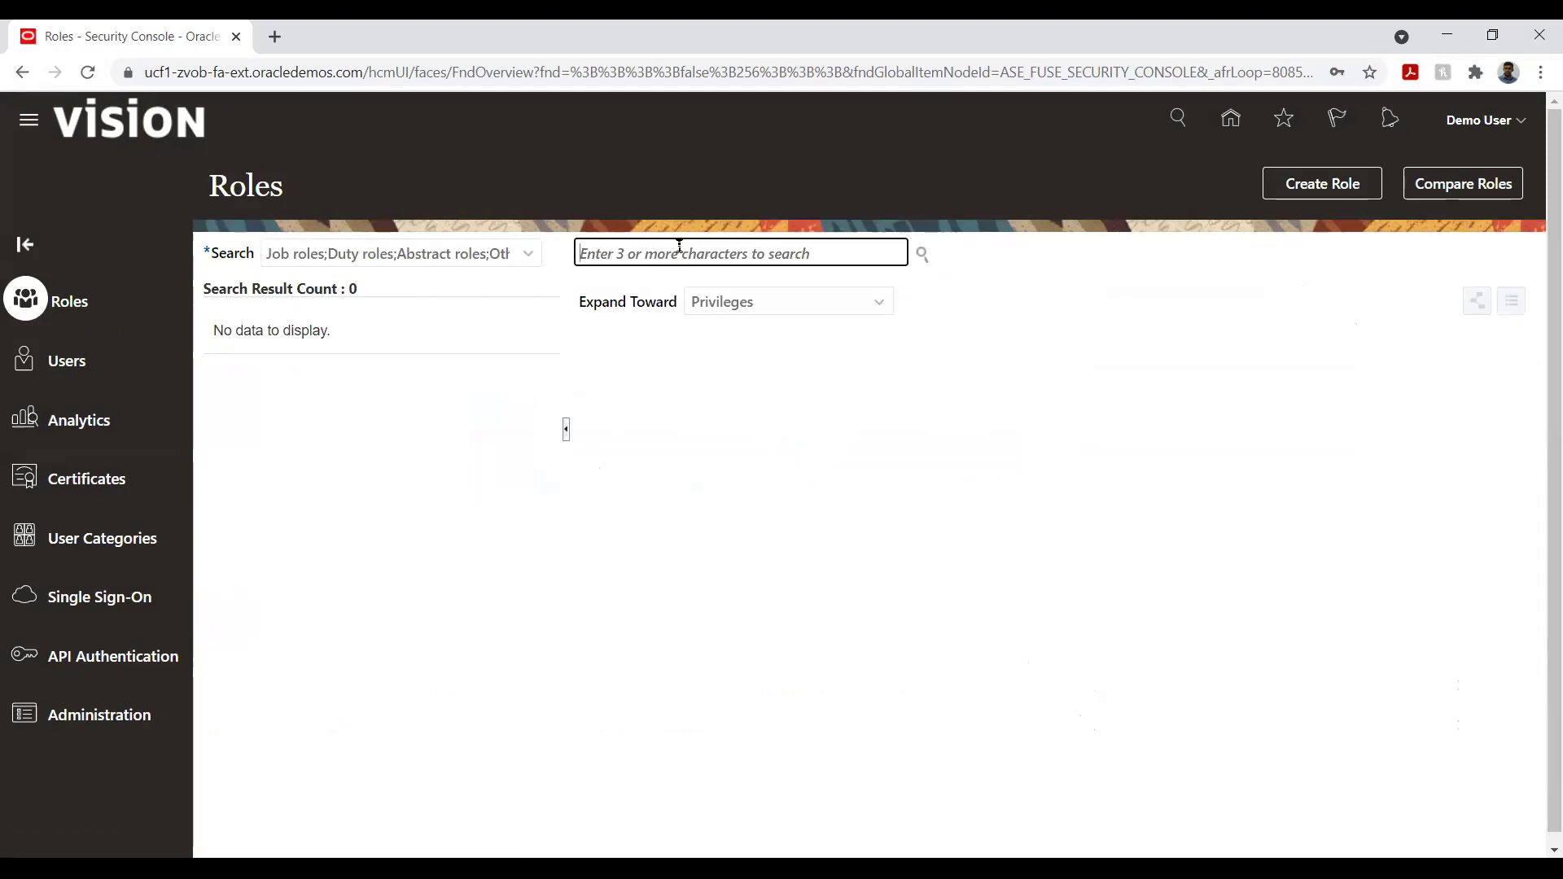
text(Gener)
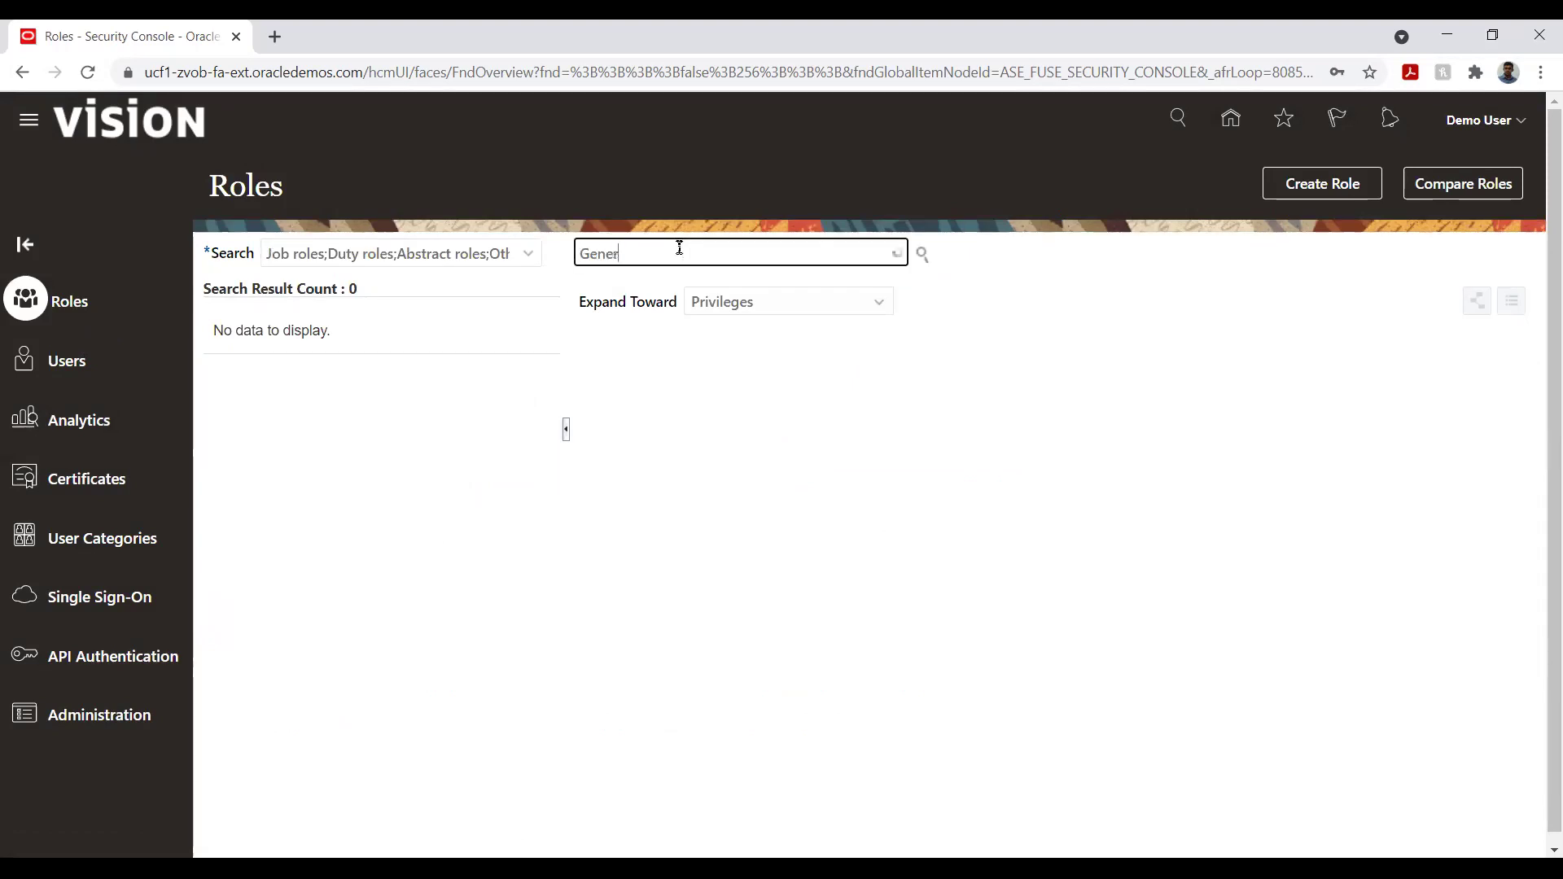
text(al a)
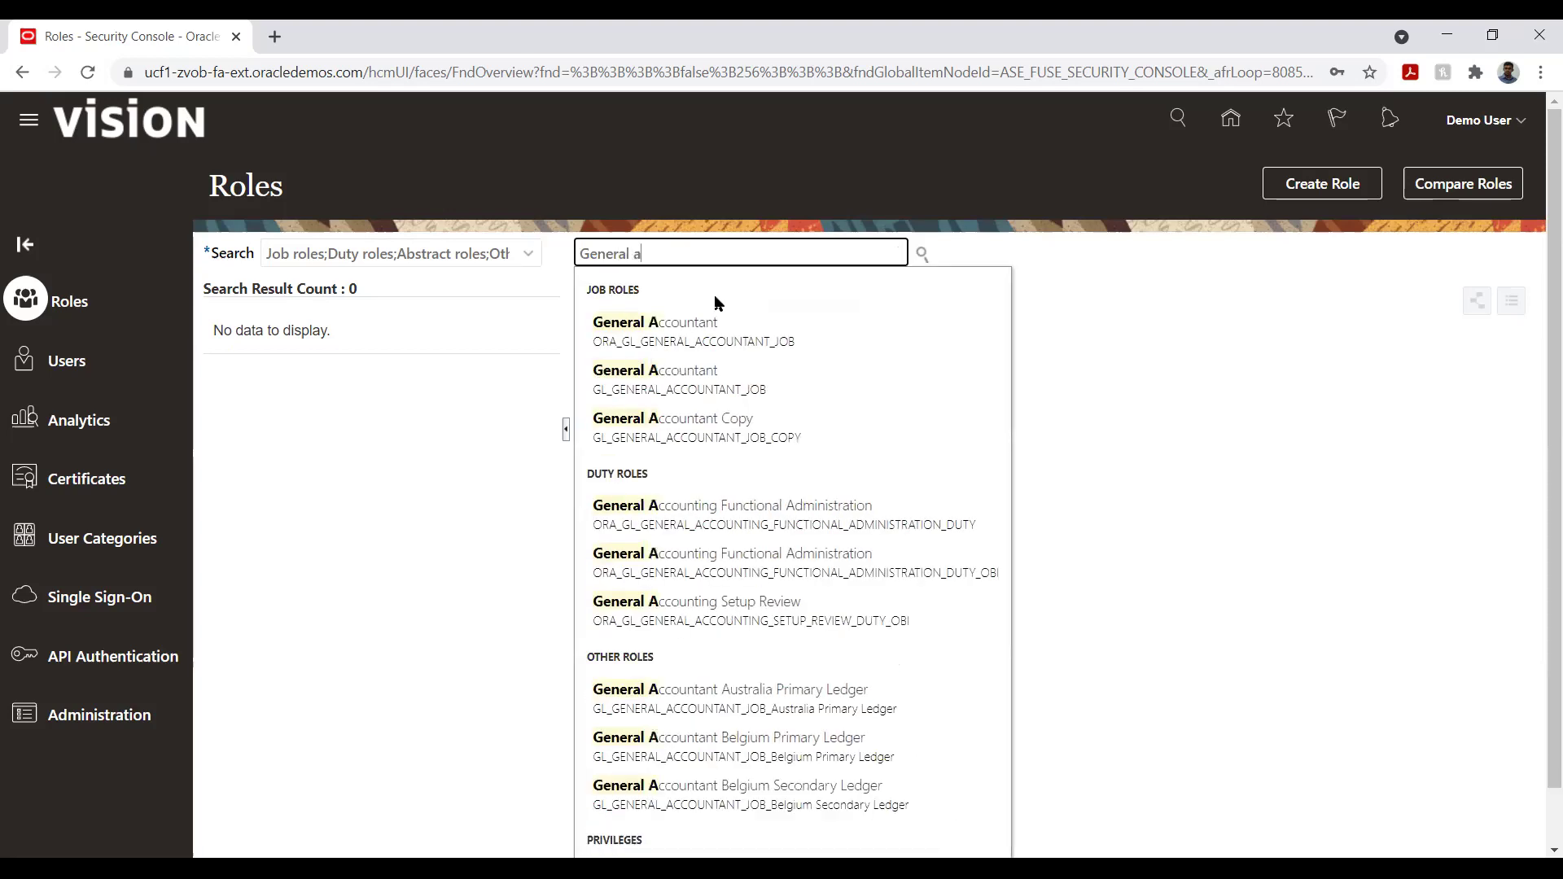
click(721, 326)
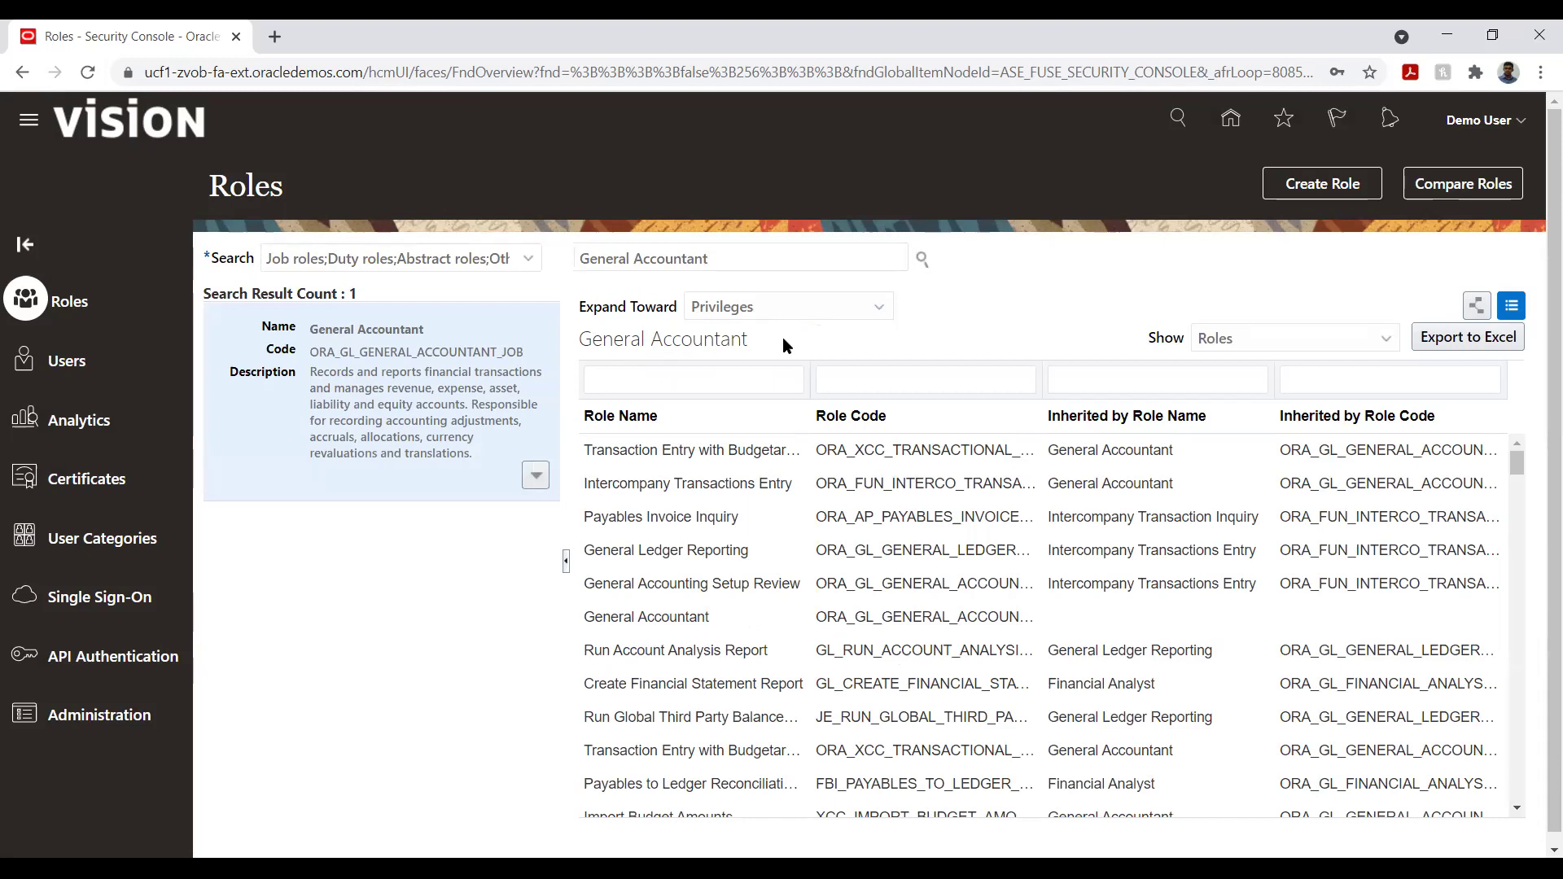
- Edit the General Accountant role and advance to its Function Security Policies
click(536, 476)
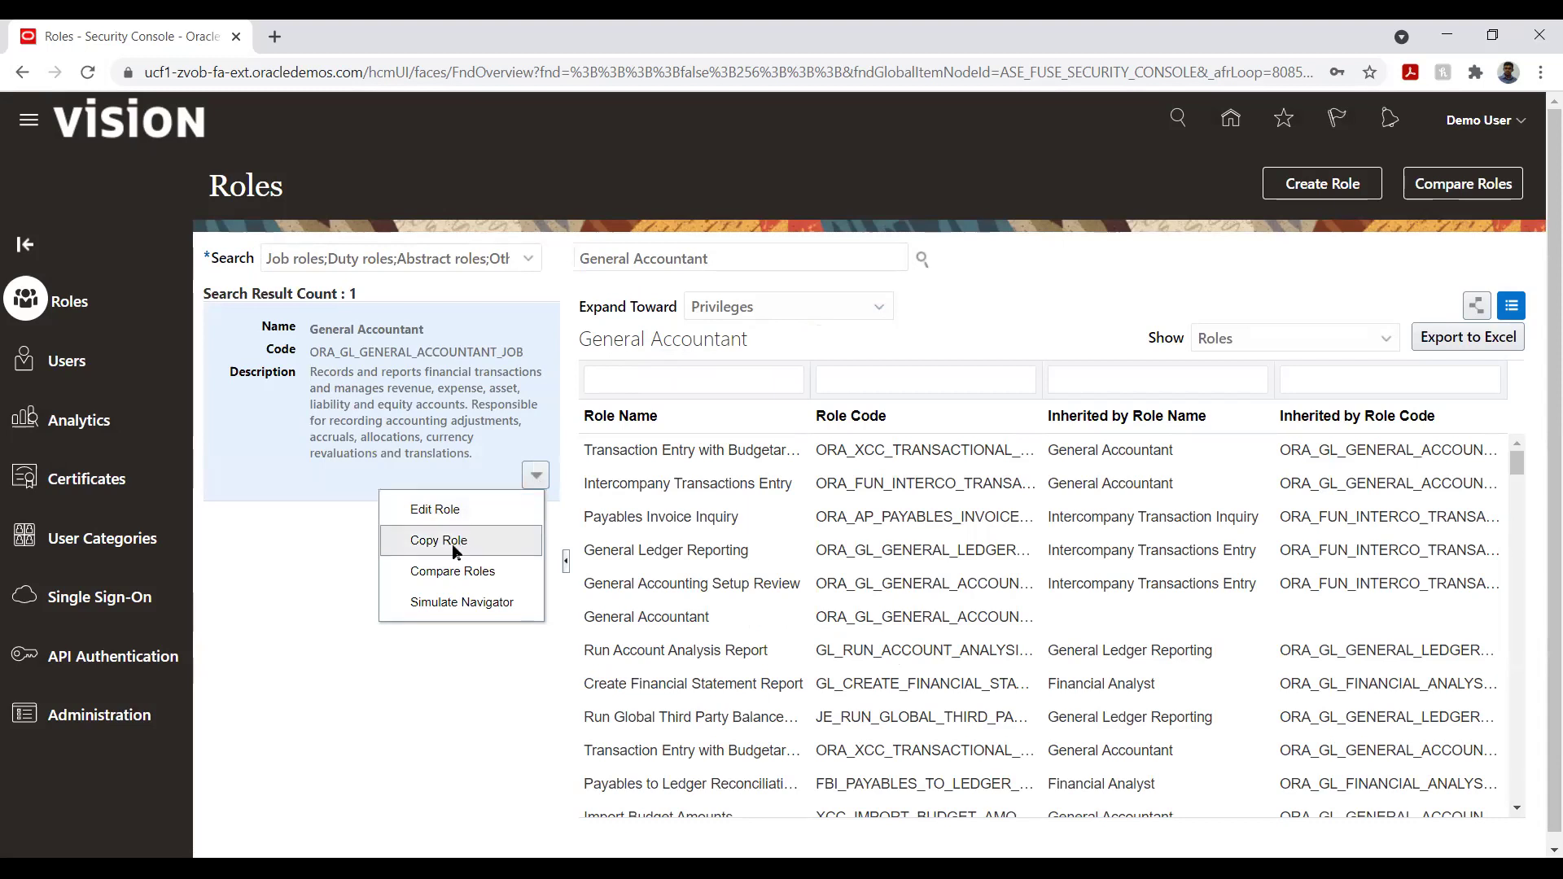
click(464, 509)
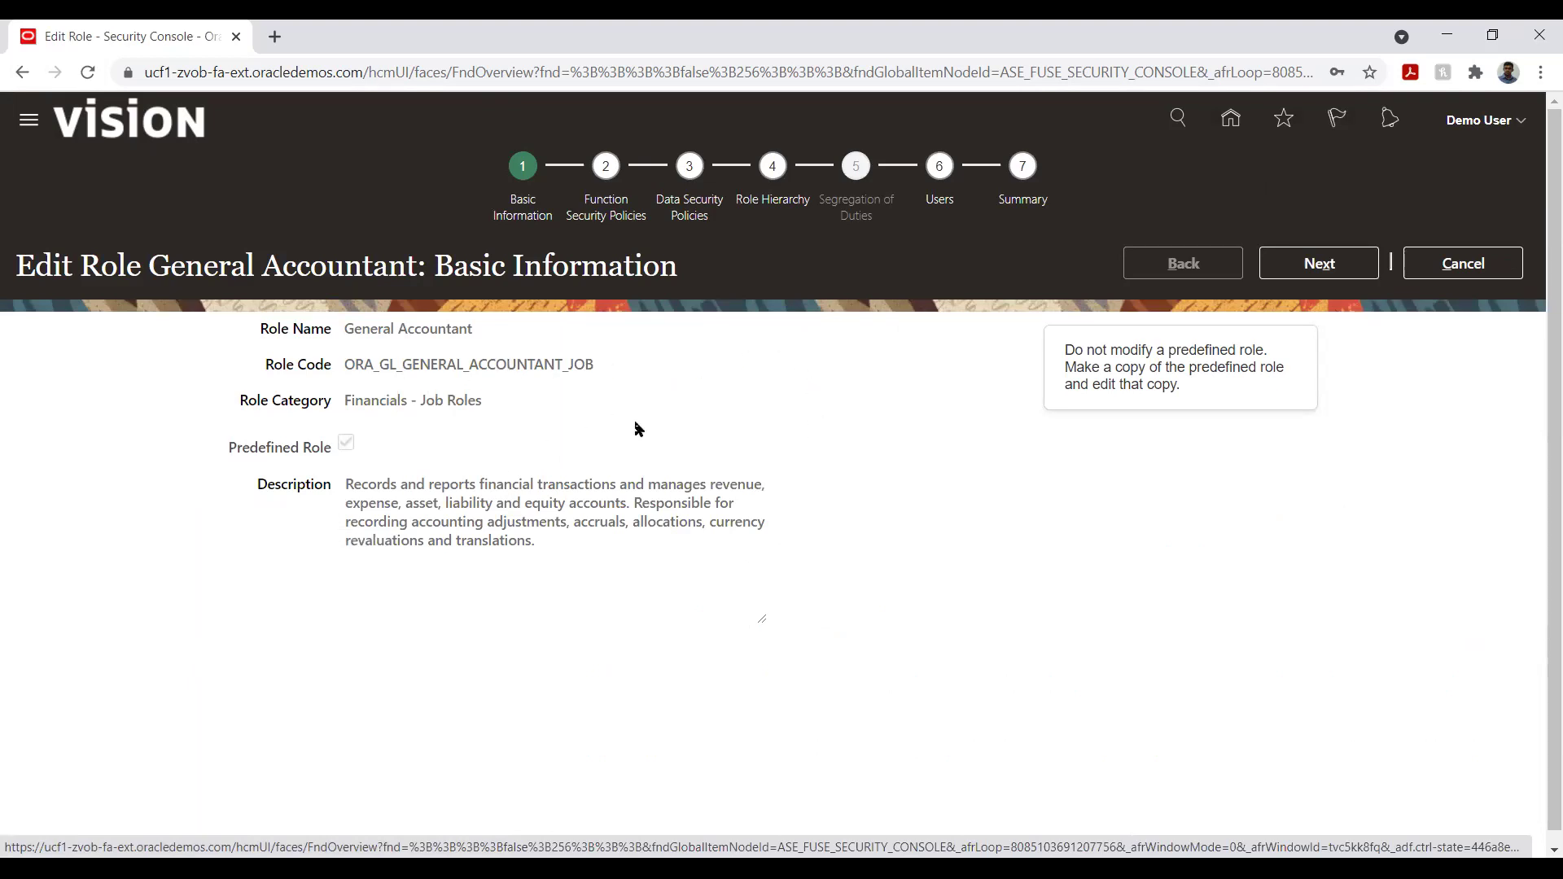
click(1321, 268)
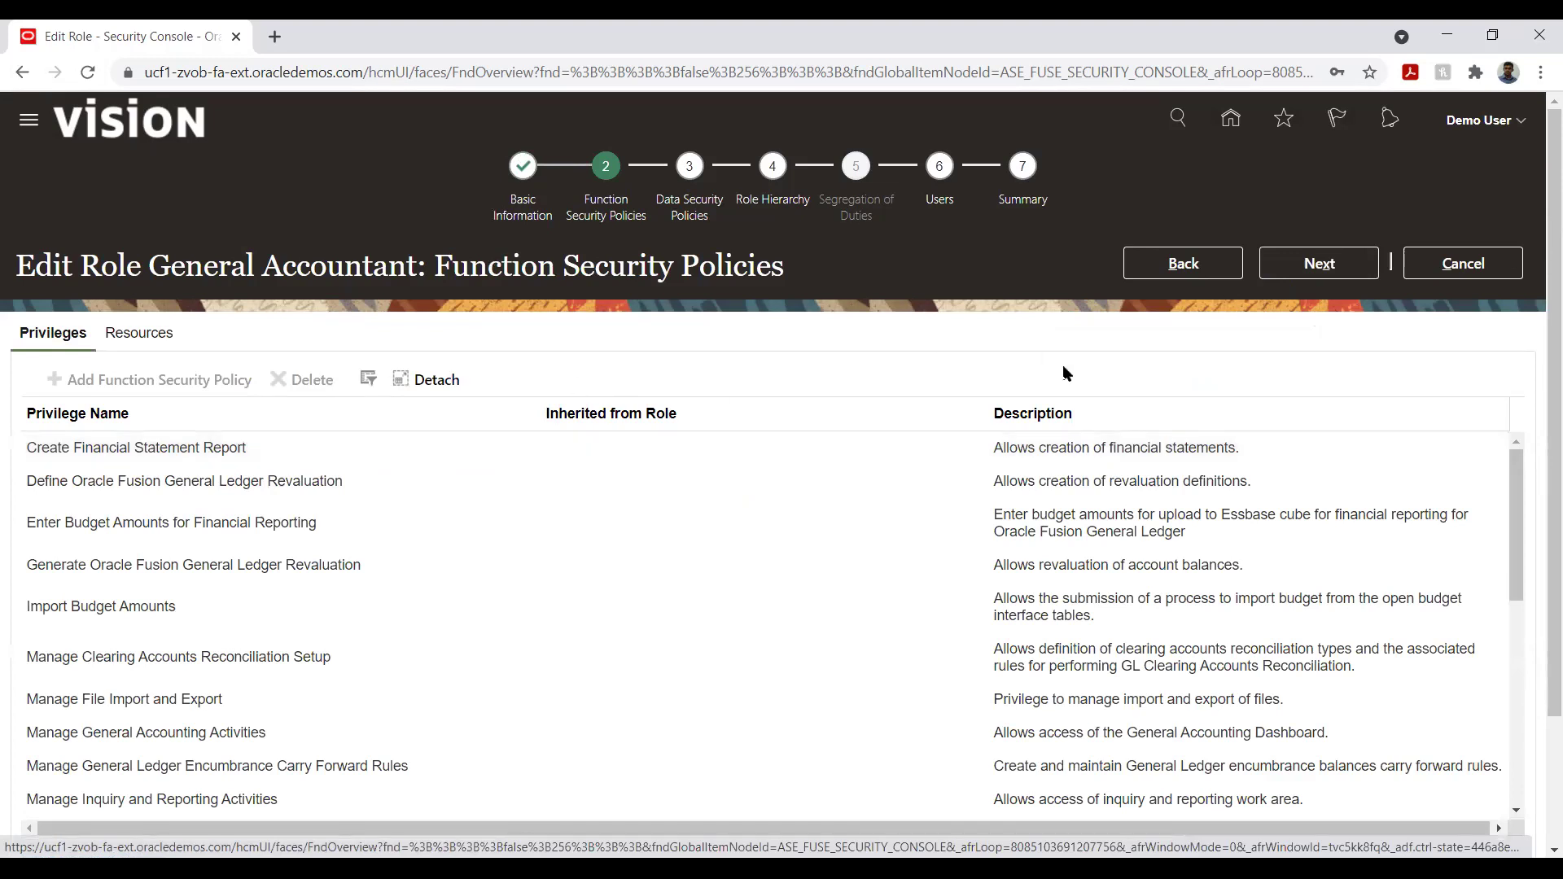
- Review the Create Financial Statement Report and Manage File Import and Export privileges, then reach Data Security Policies
drag(1553, 360, 1553, 517)
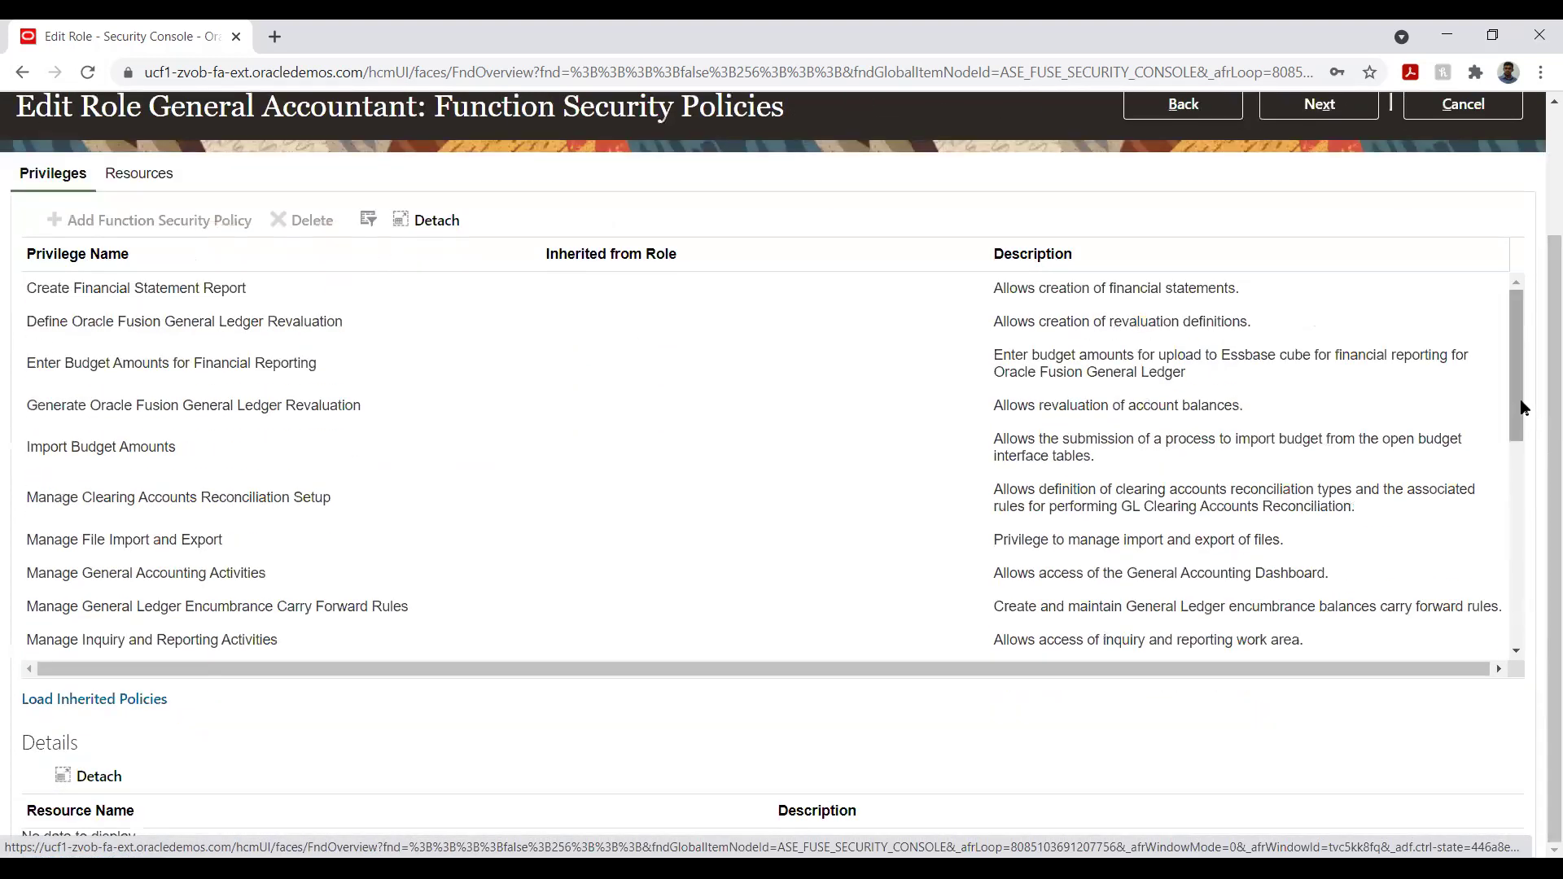
click(84, 289)
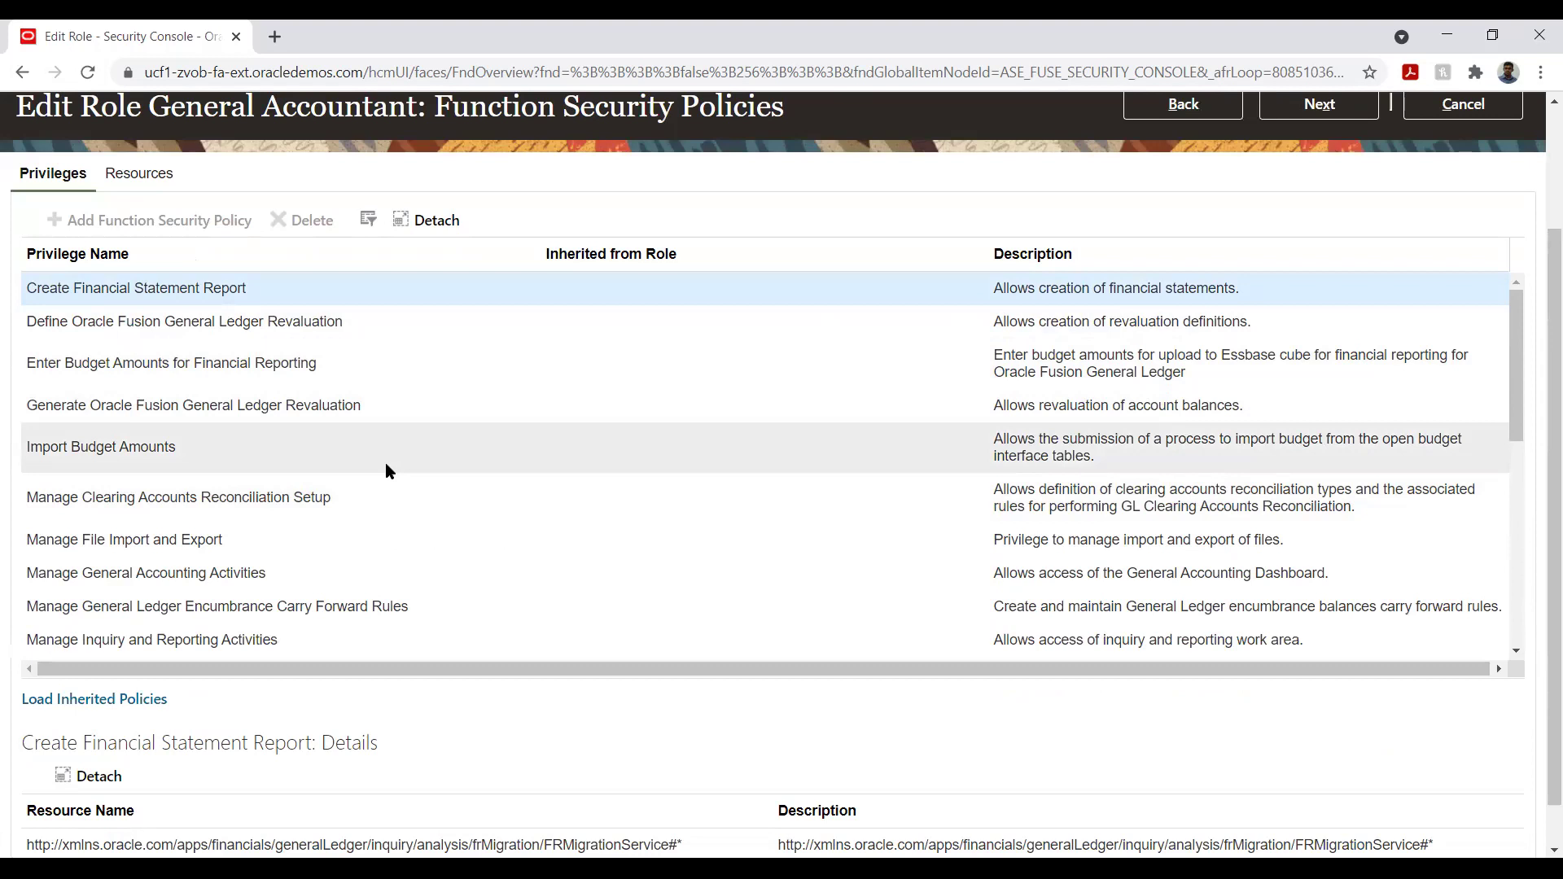
click(305, 537)
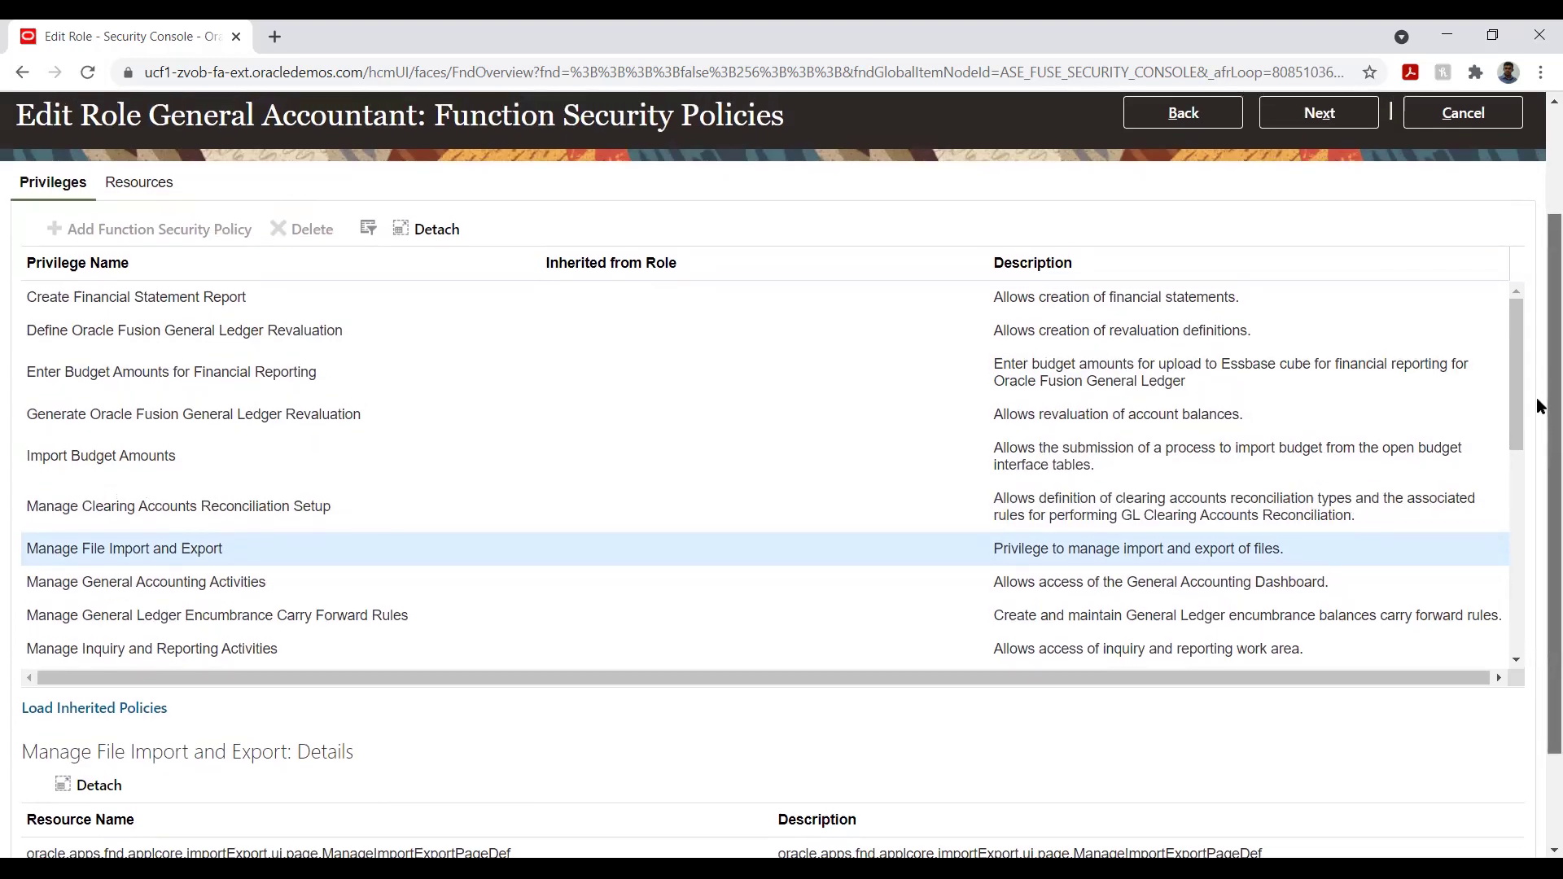
scroll(1539, 423, up, 2)
click(1339, 262)
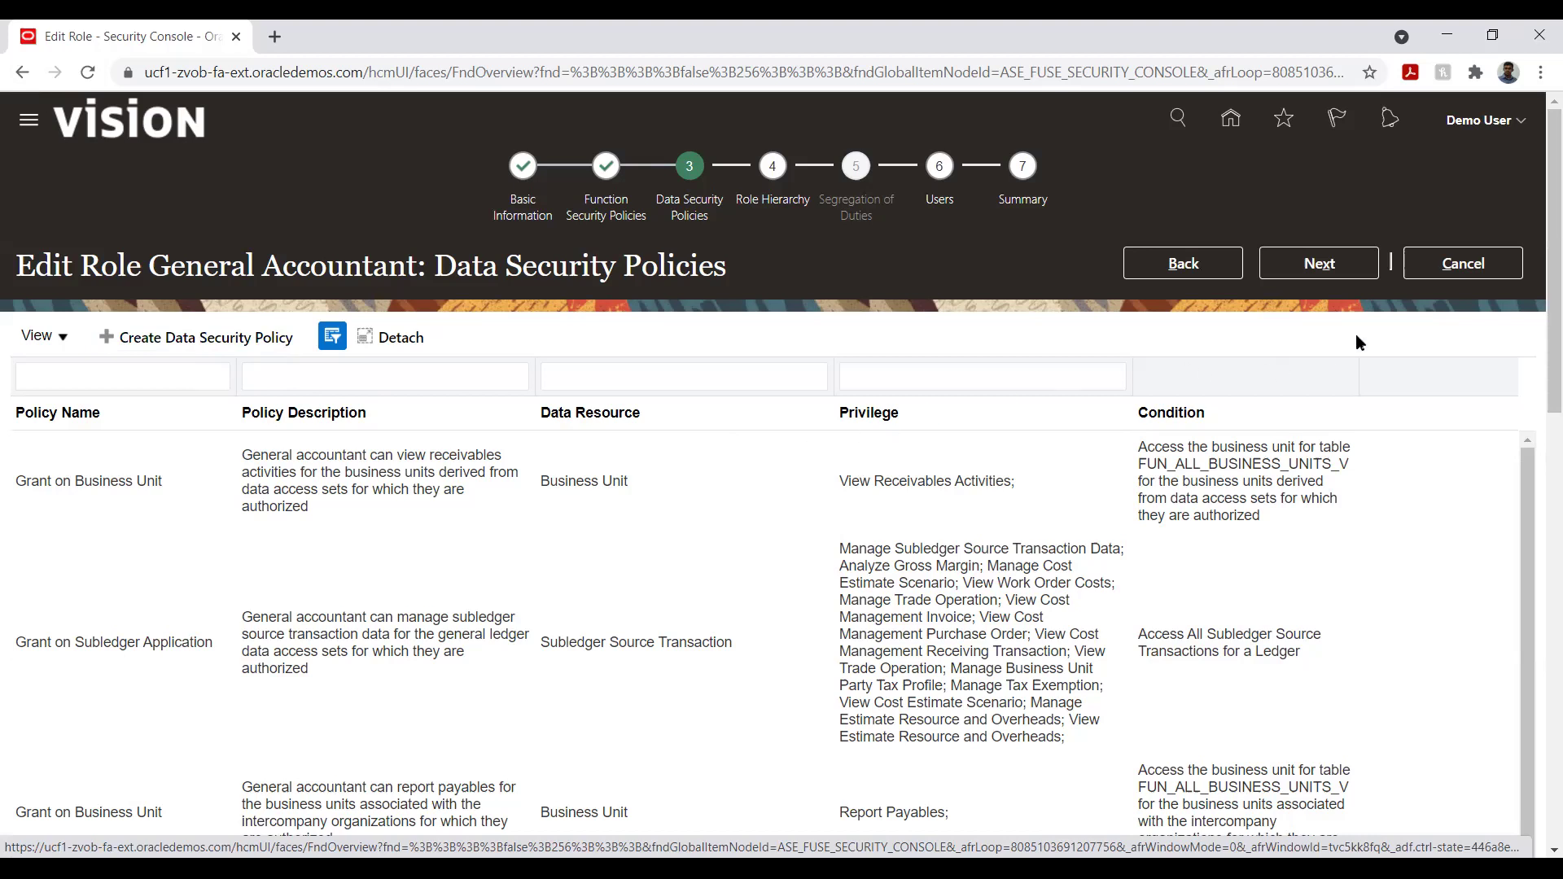
- Step unchanged through Role Hierarchy, Users and Summary, then save and close the General Accountant role
click(1319, 262)
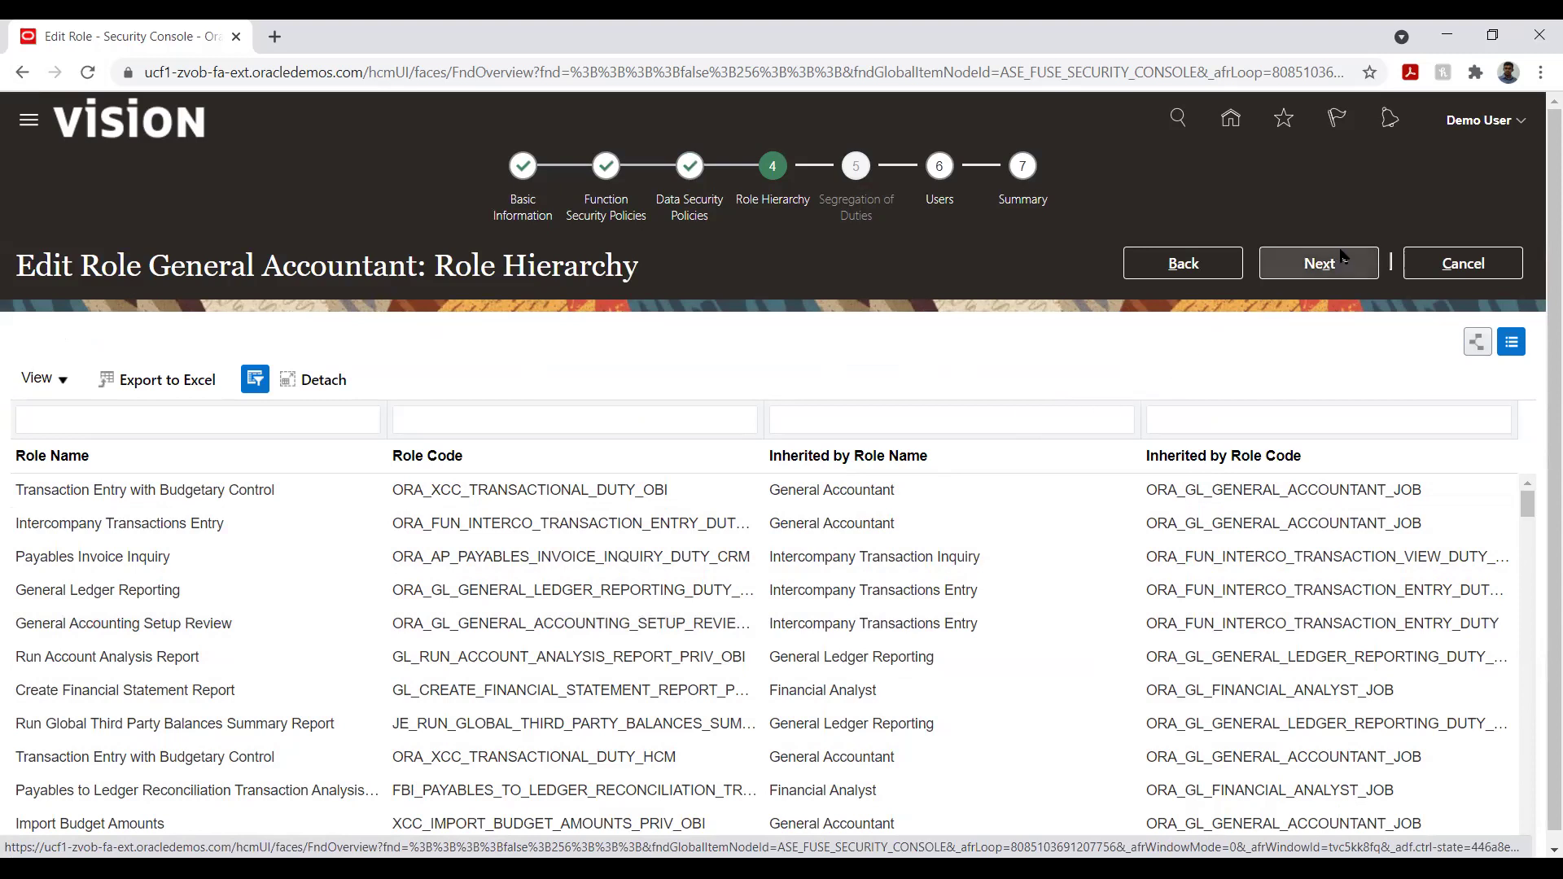
click(1317, 262)
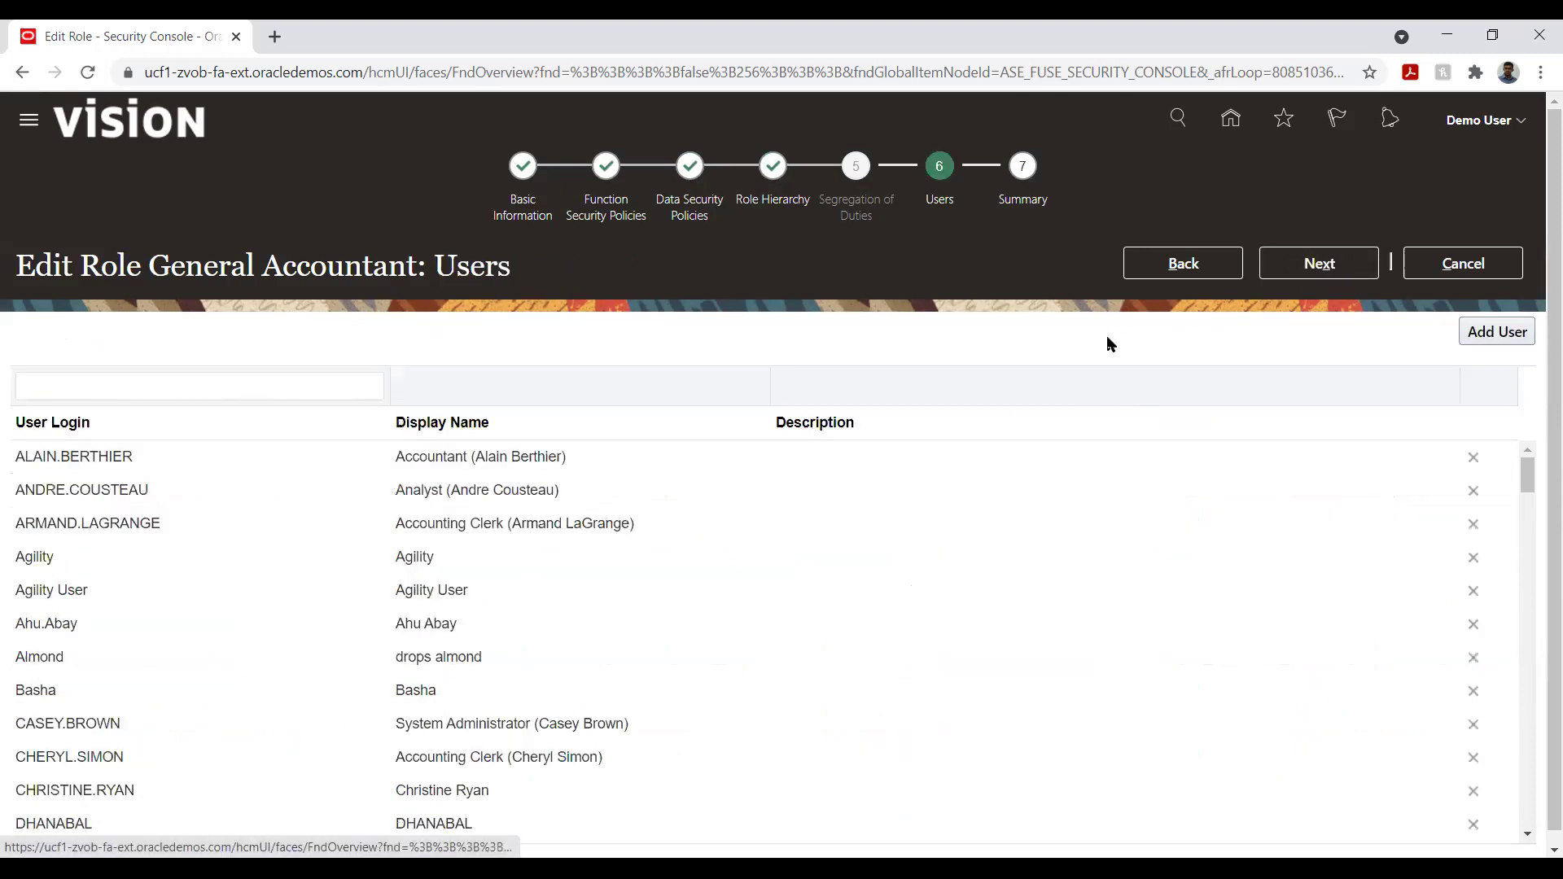
click(1348, 265)
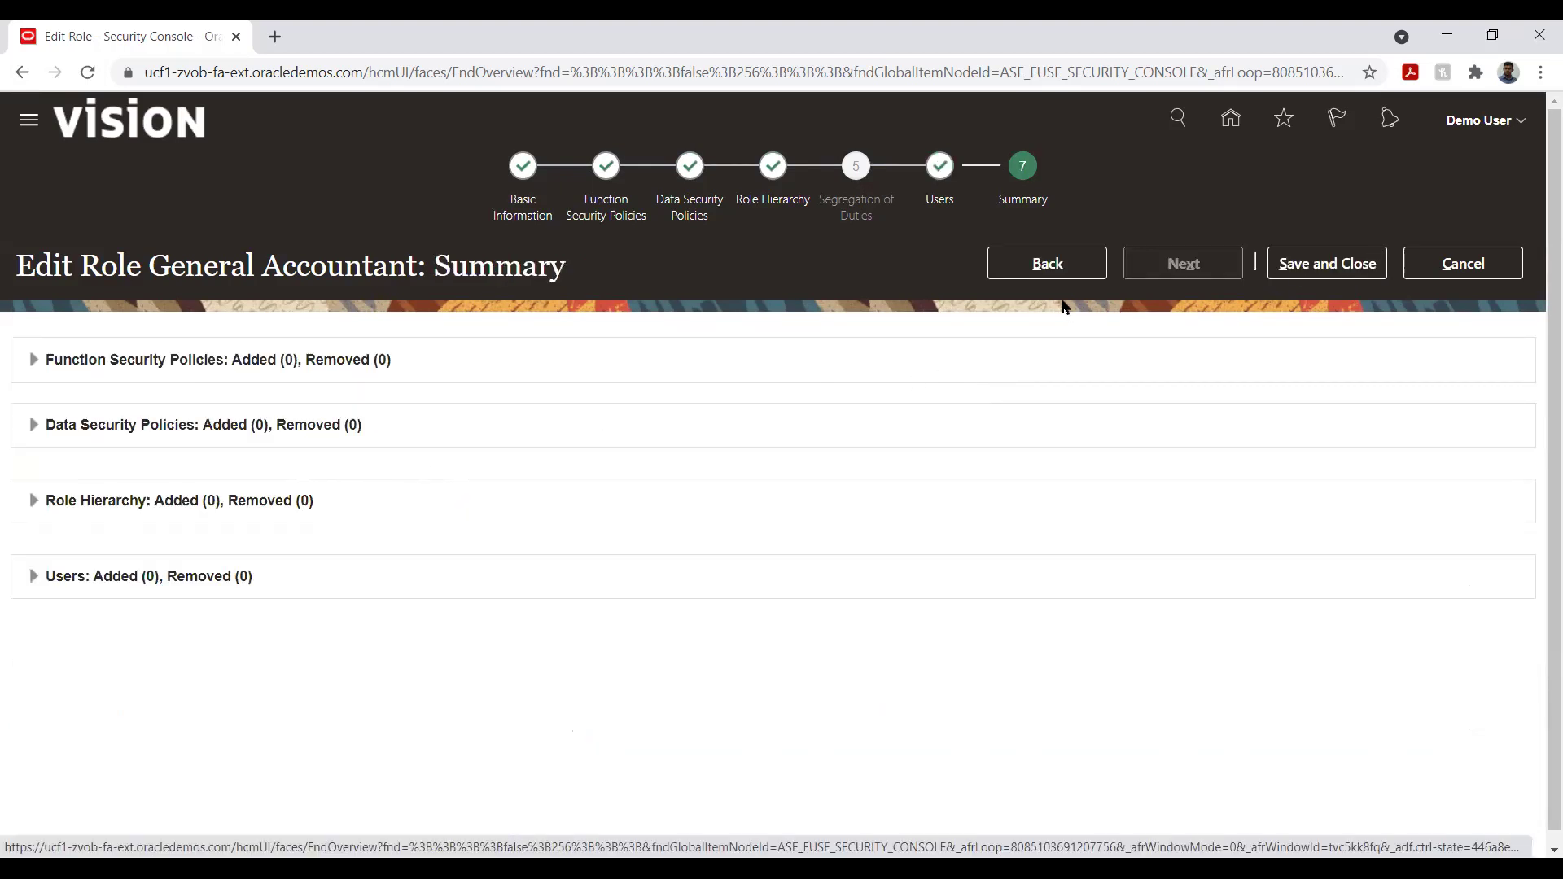
click(1045, 263)
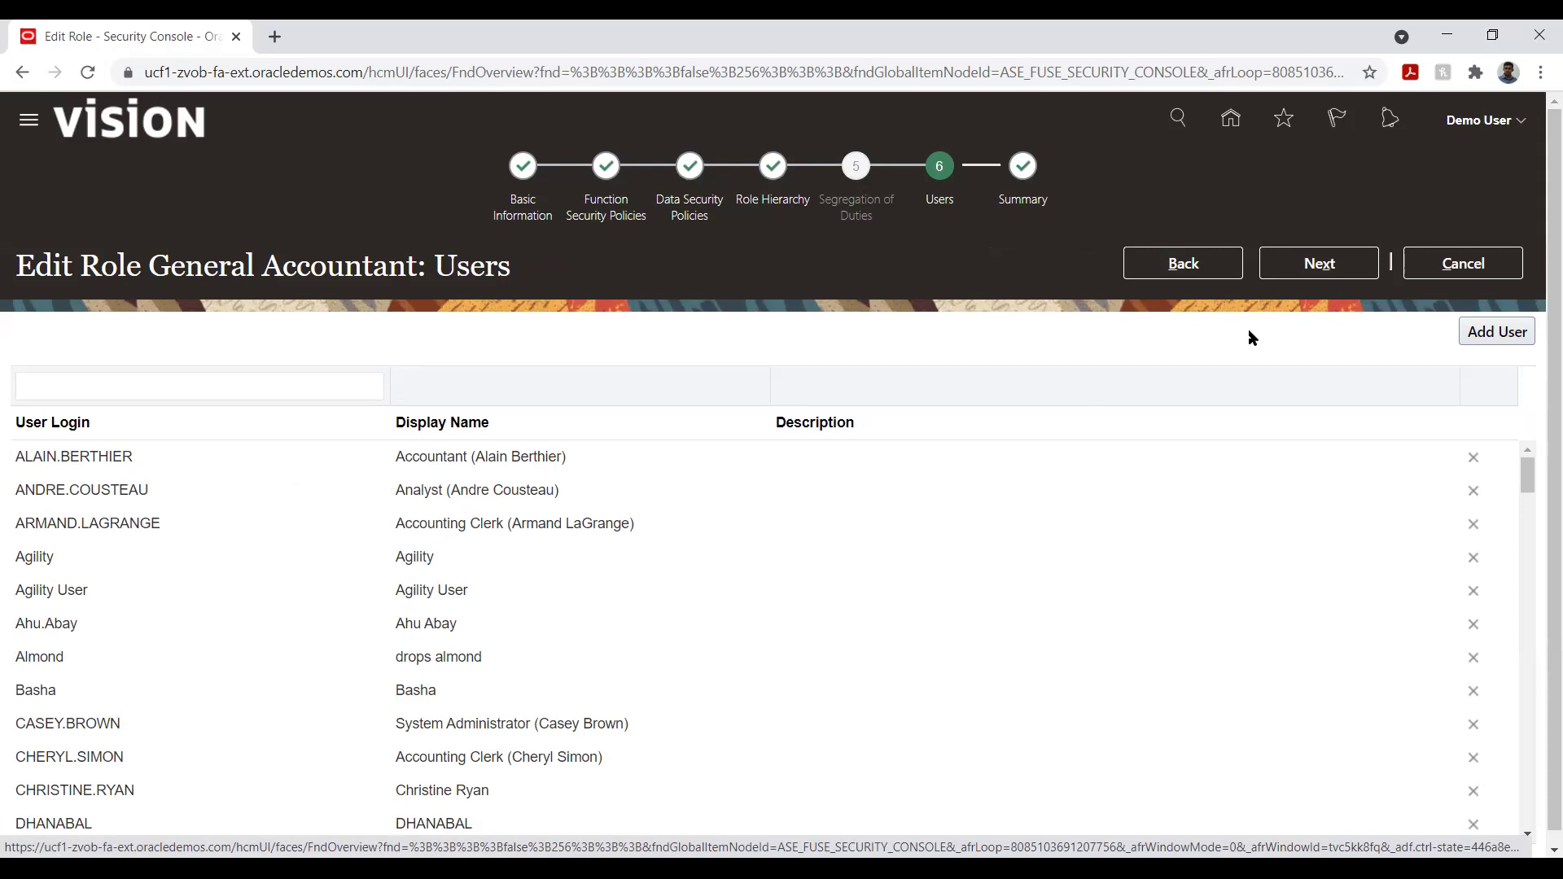
click(1334, 262)
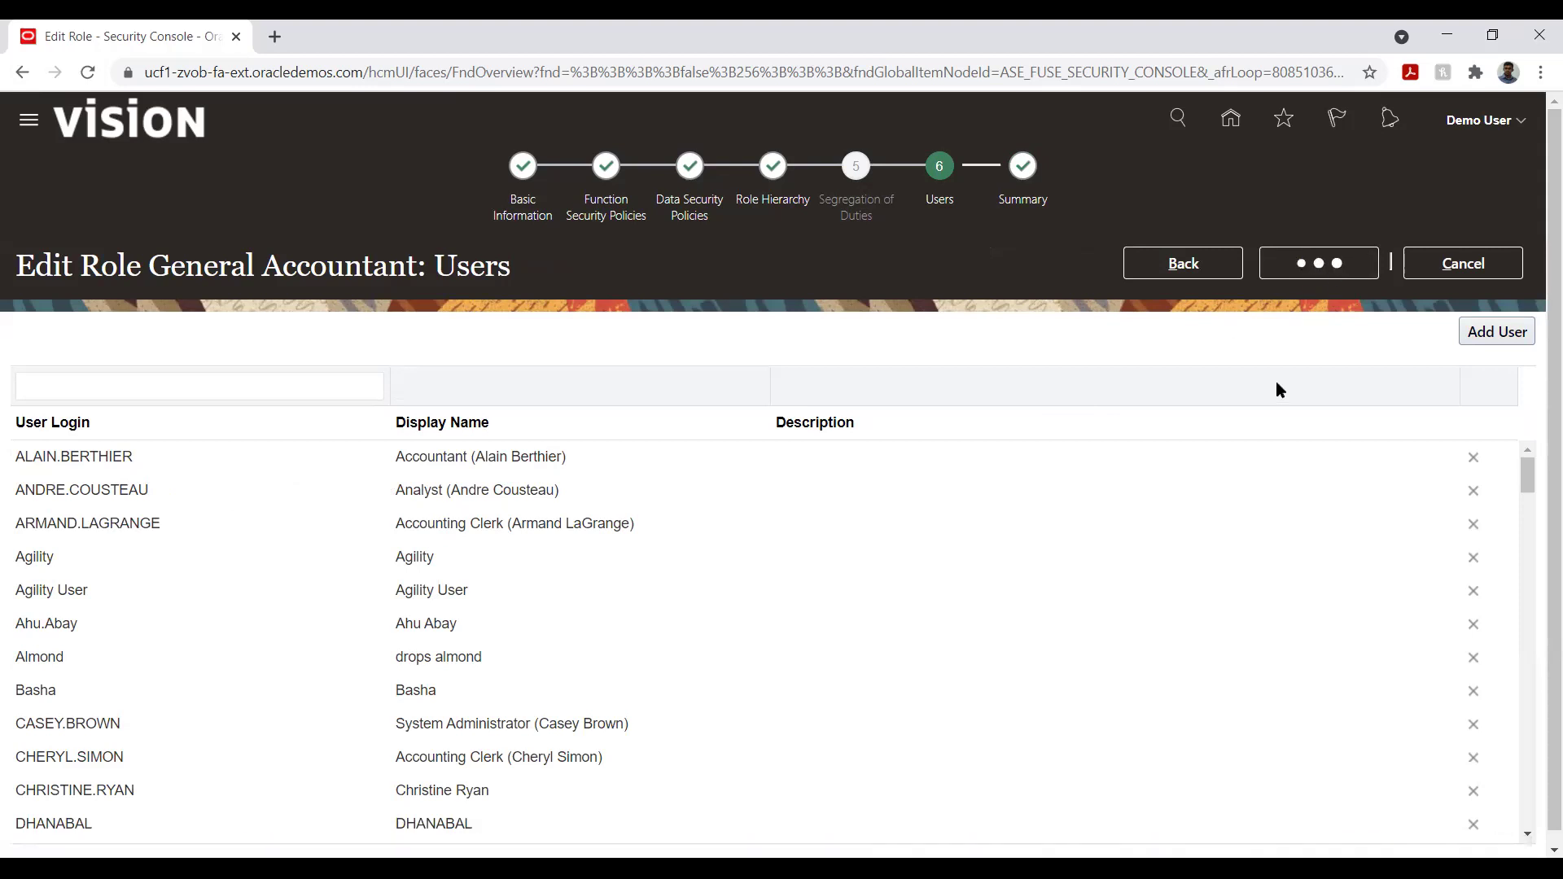
click(1323, 270)
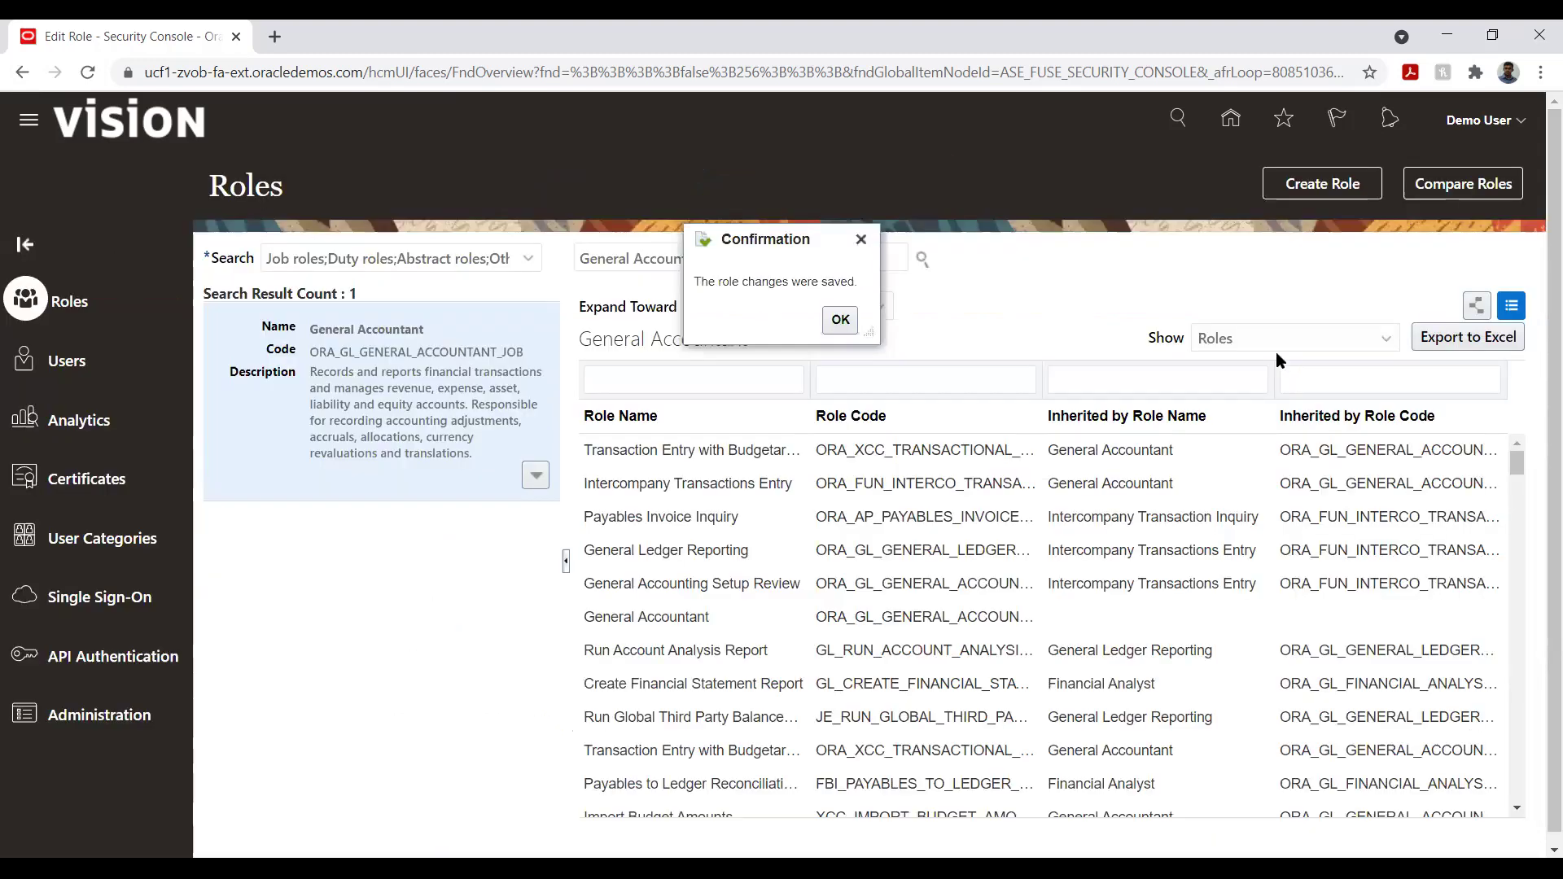
- Dismiss the role-saved confirmation, return home and open Setup and Maintenance
click(840, 319)
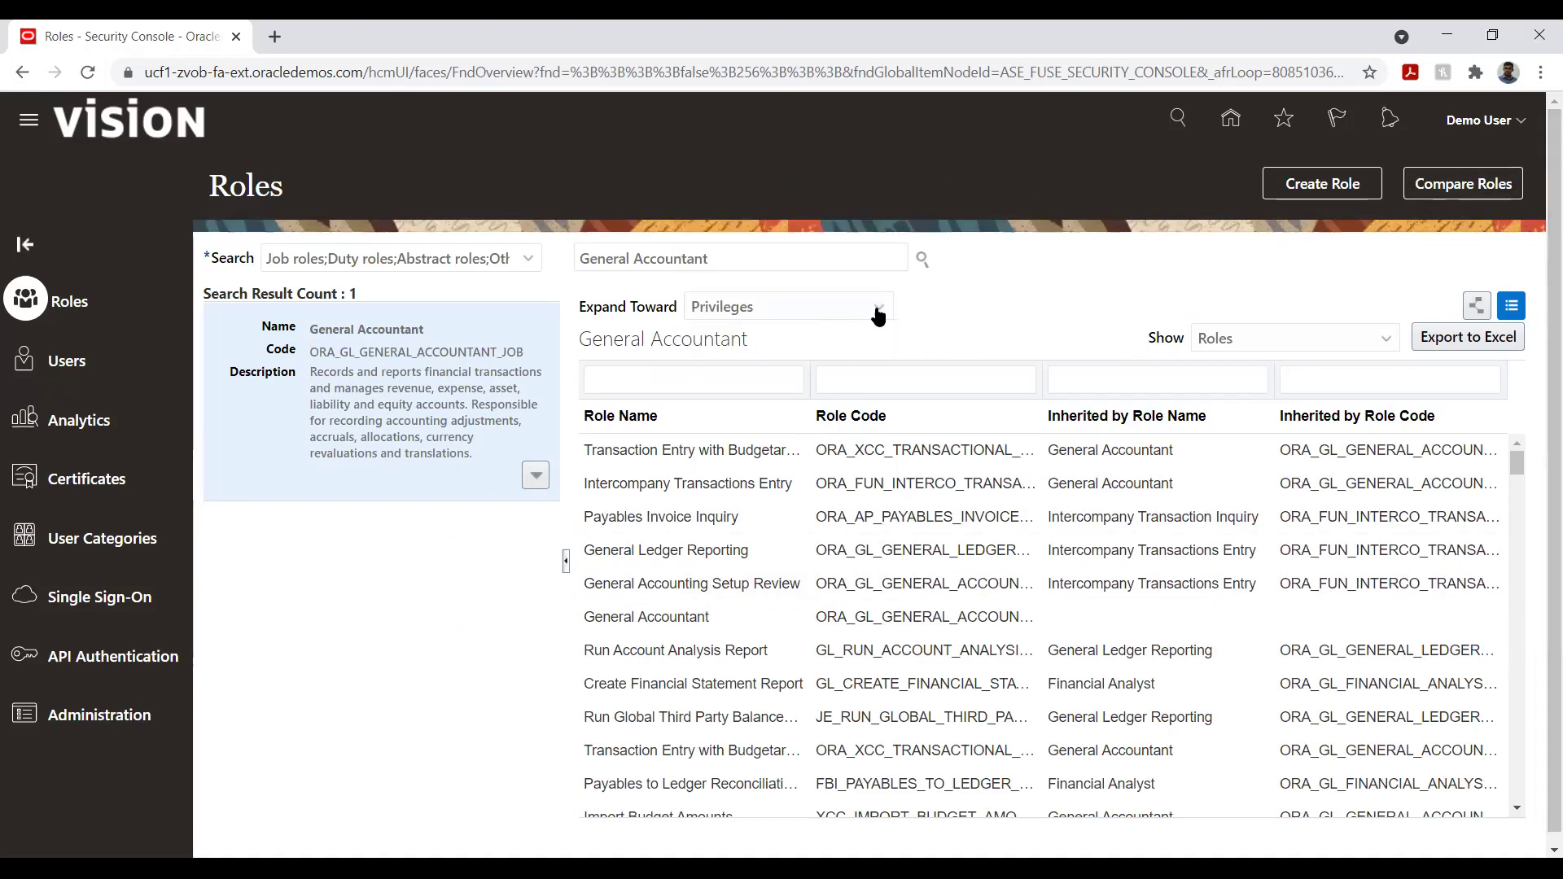
click(1233, 122)
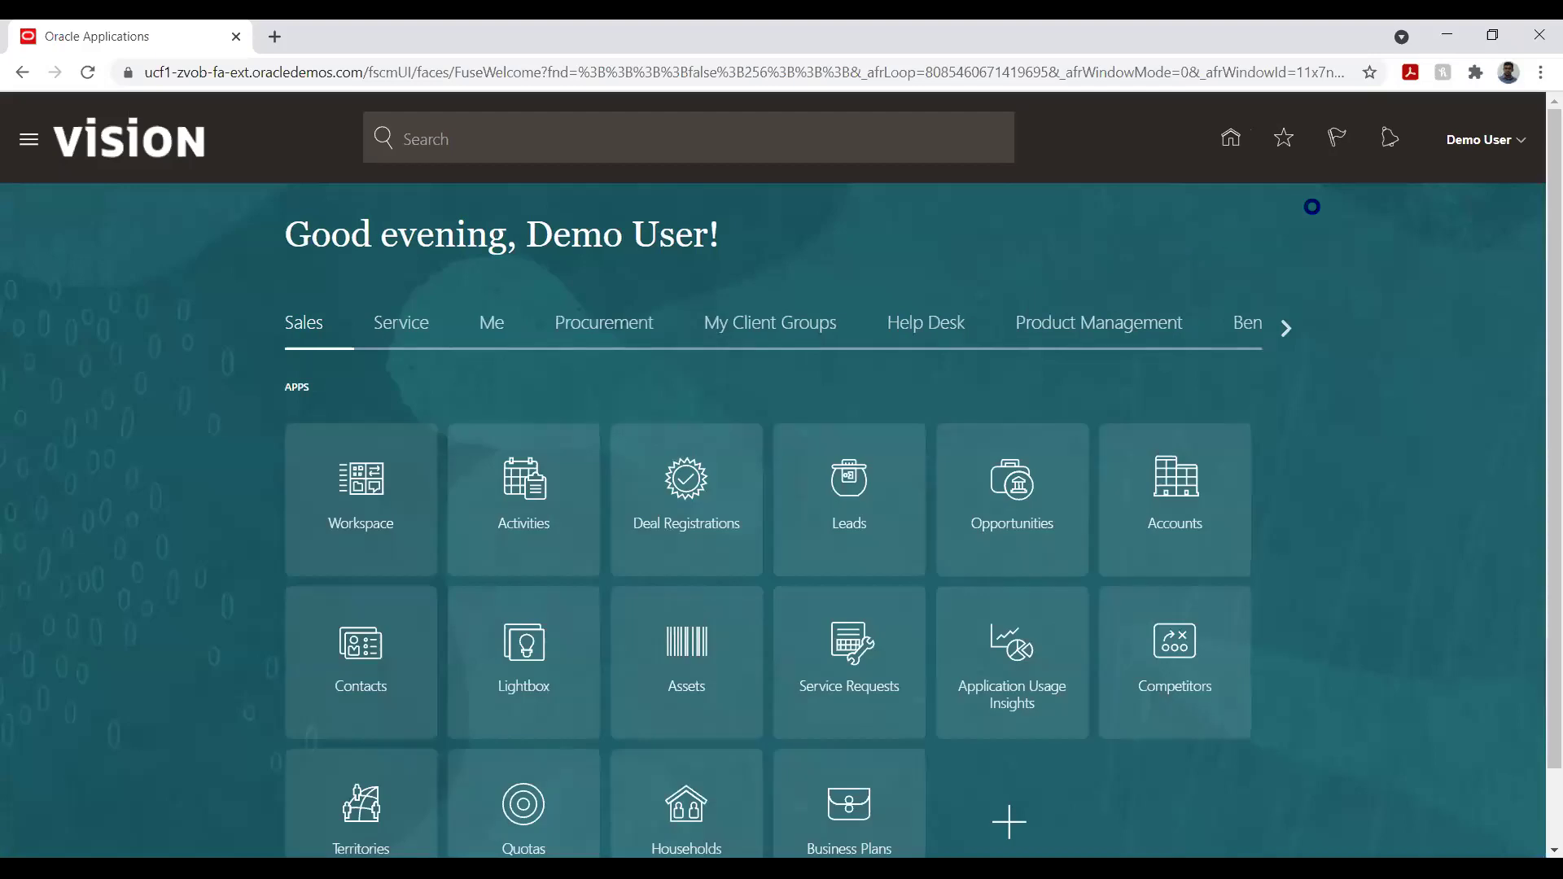
click(1519, 151)
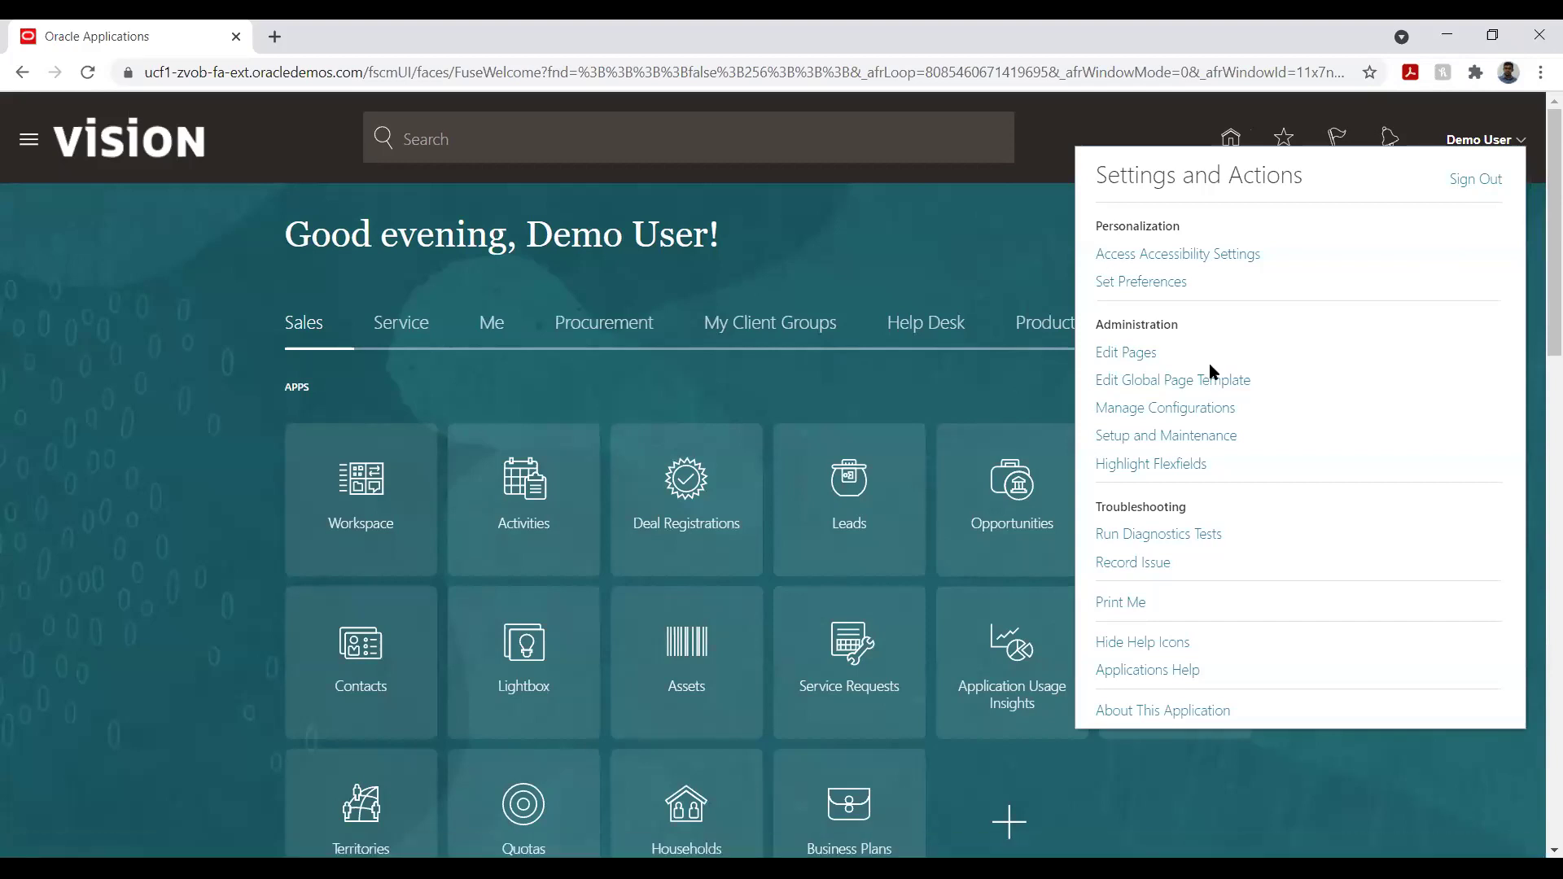
click(1185, 437)
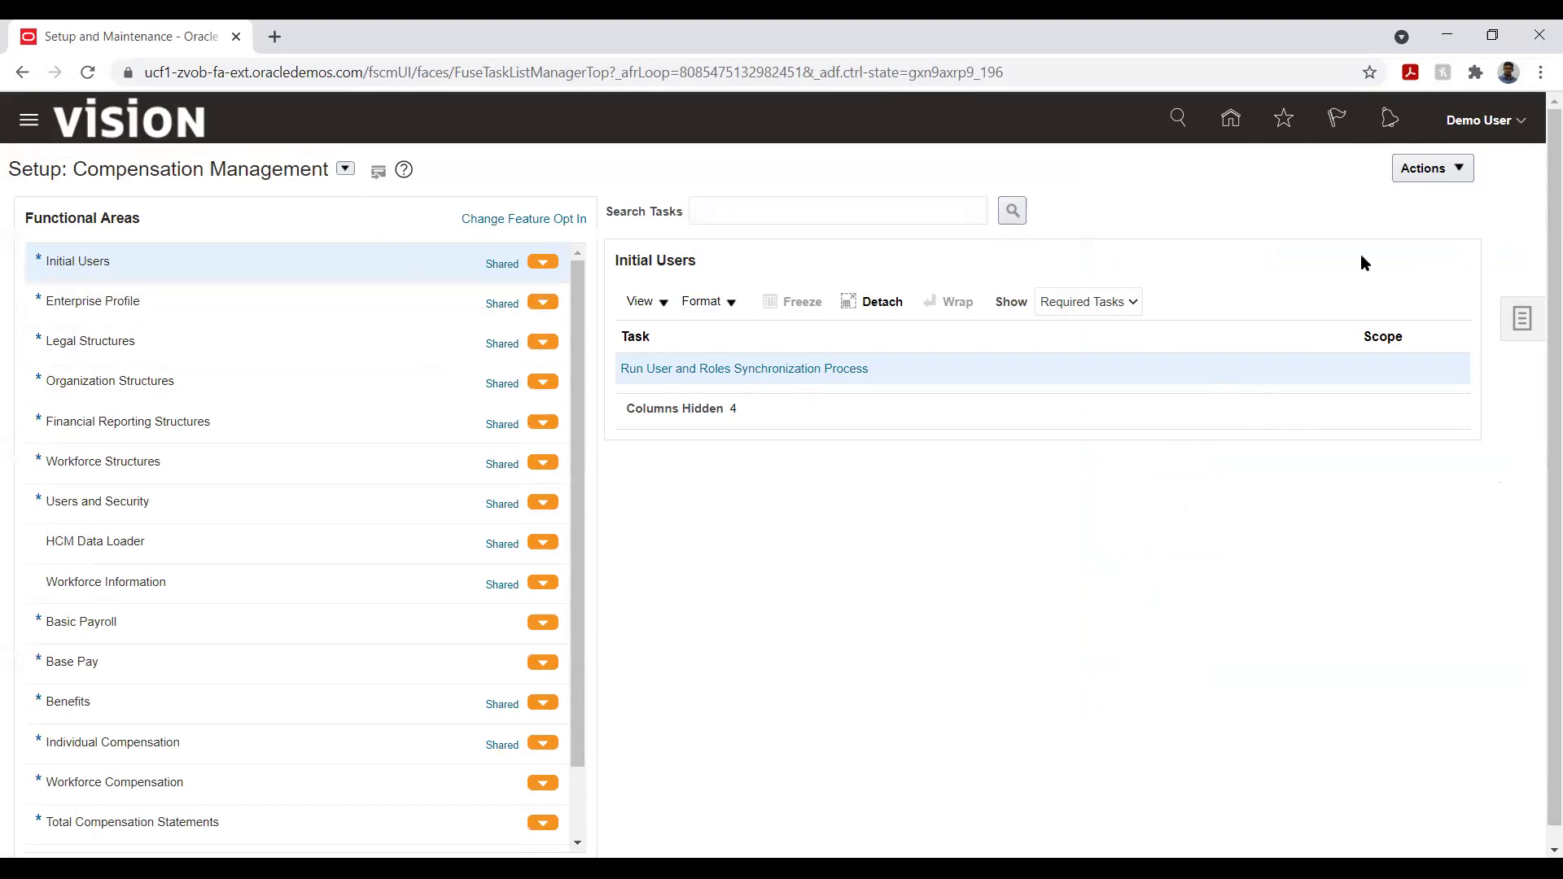
- Show and hide the setup Tasks panel twice, then bring up the offerings list
click(1522, 320)
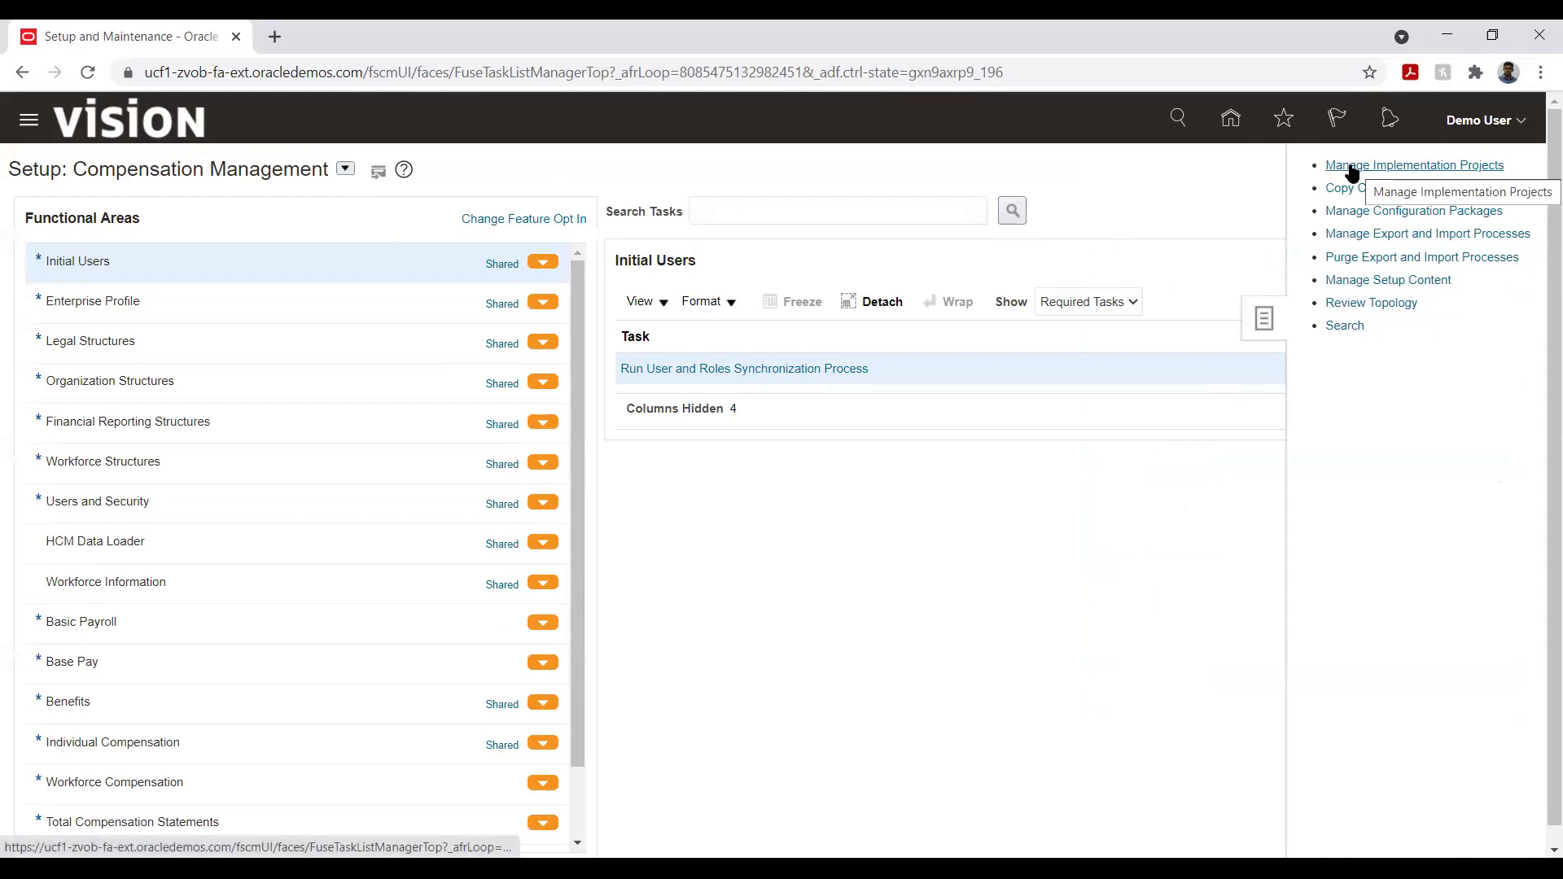
click(1140, 199)
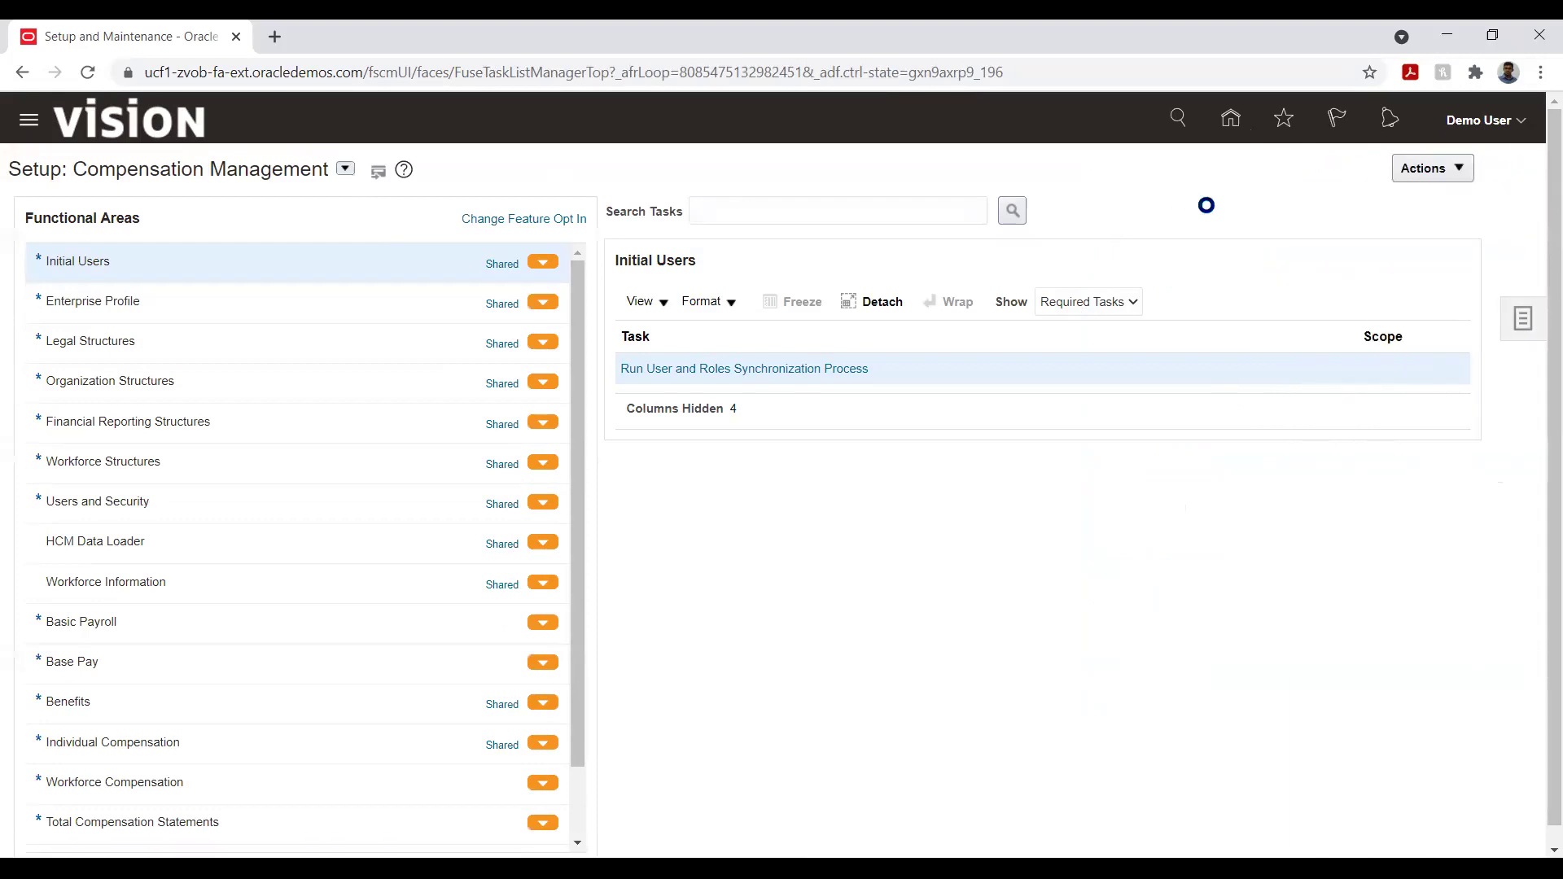
click(1520, 319)
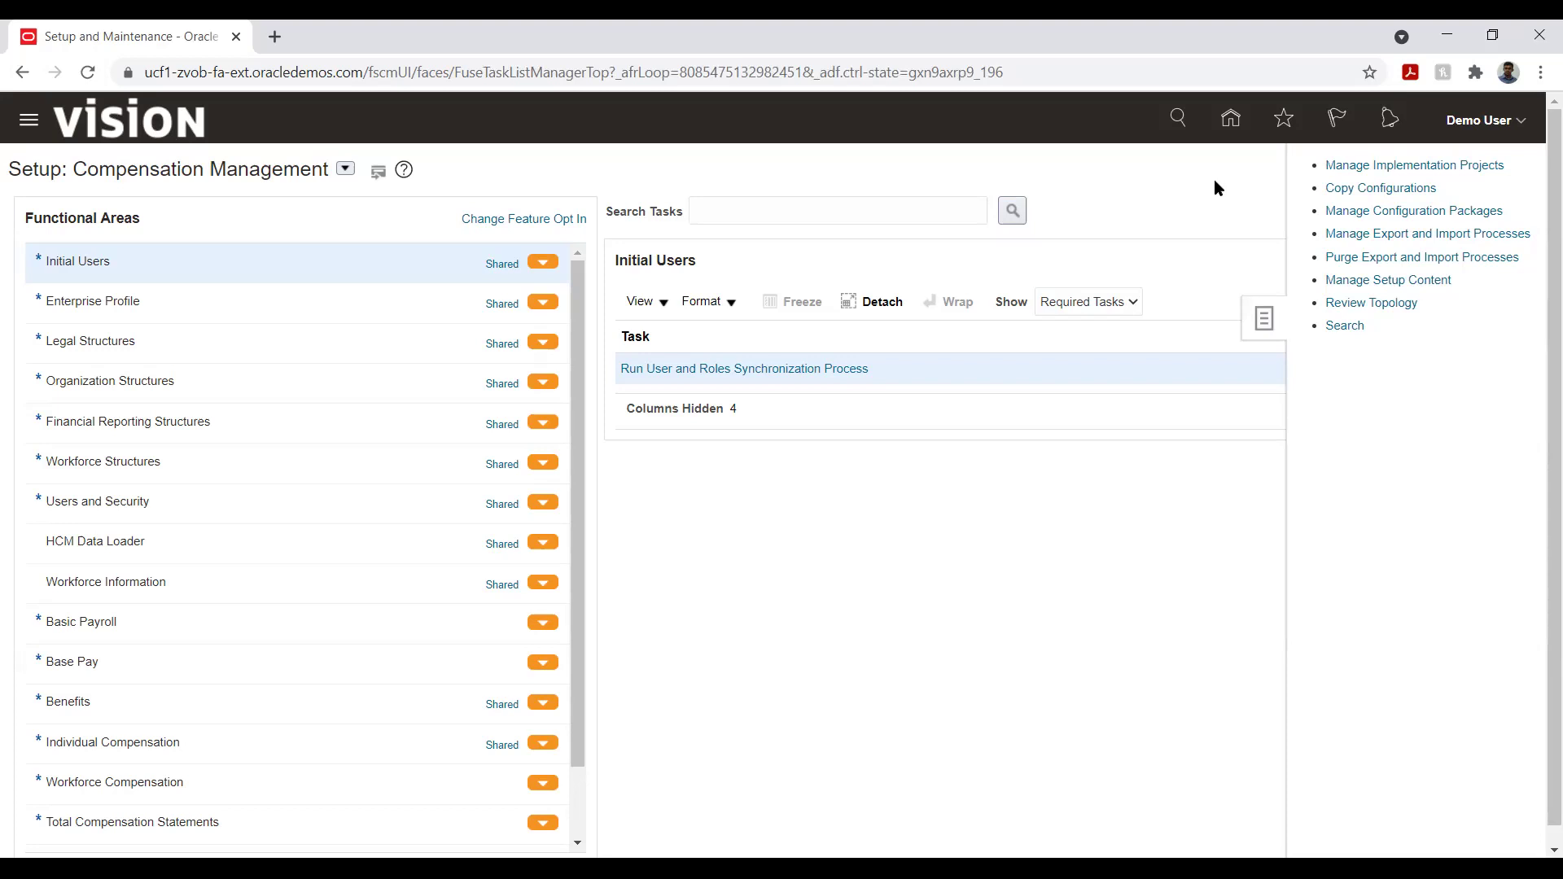
click(1146, 191)
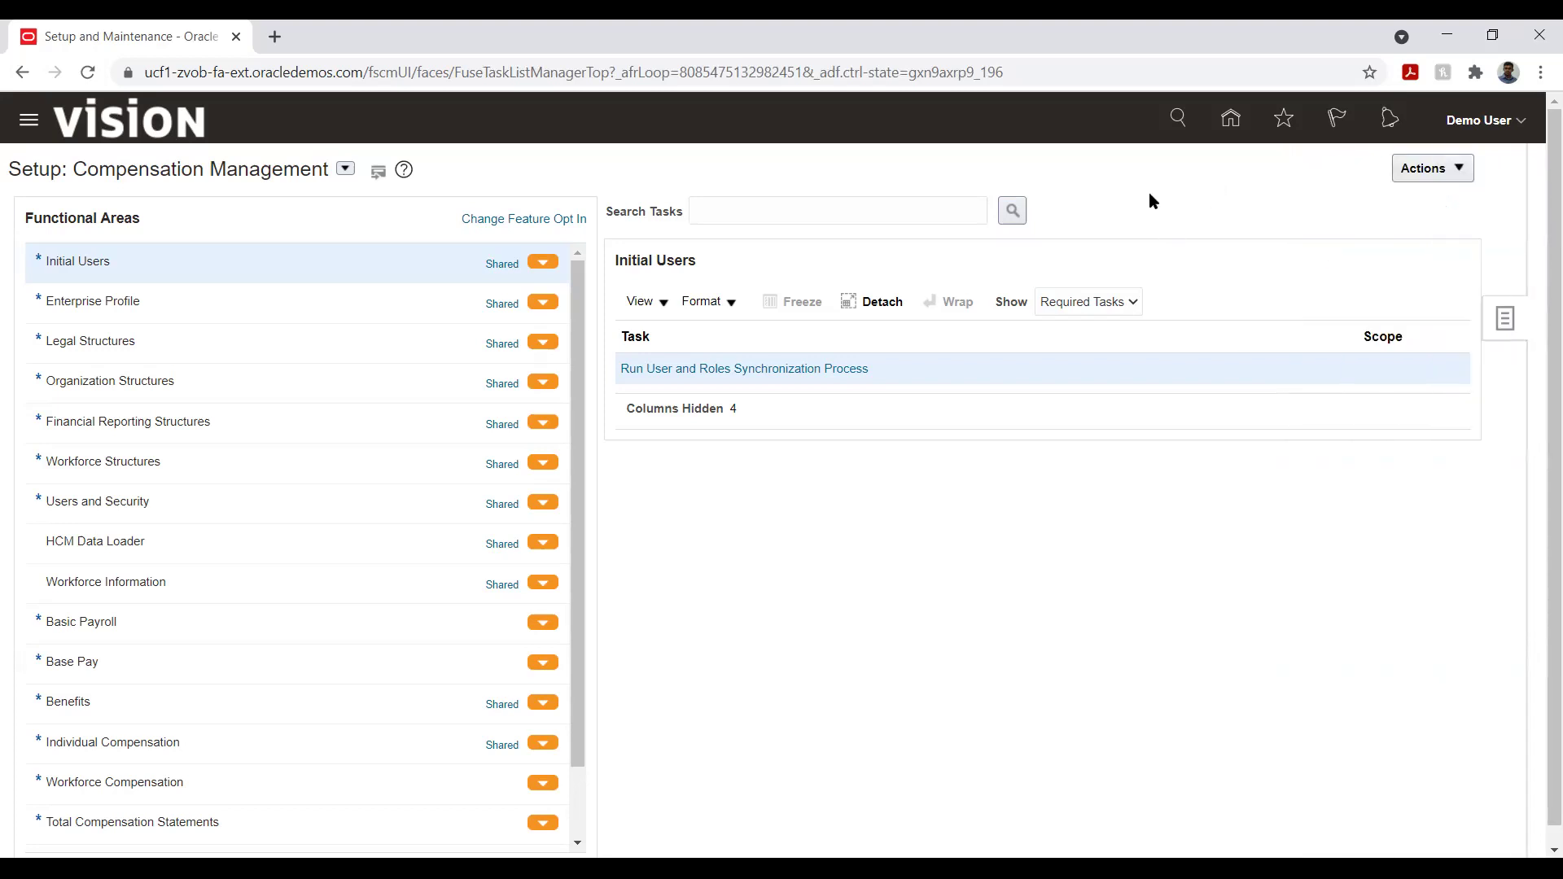
click(347, 171)
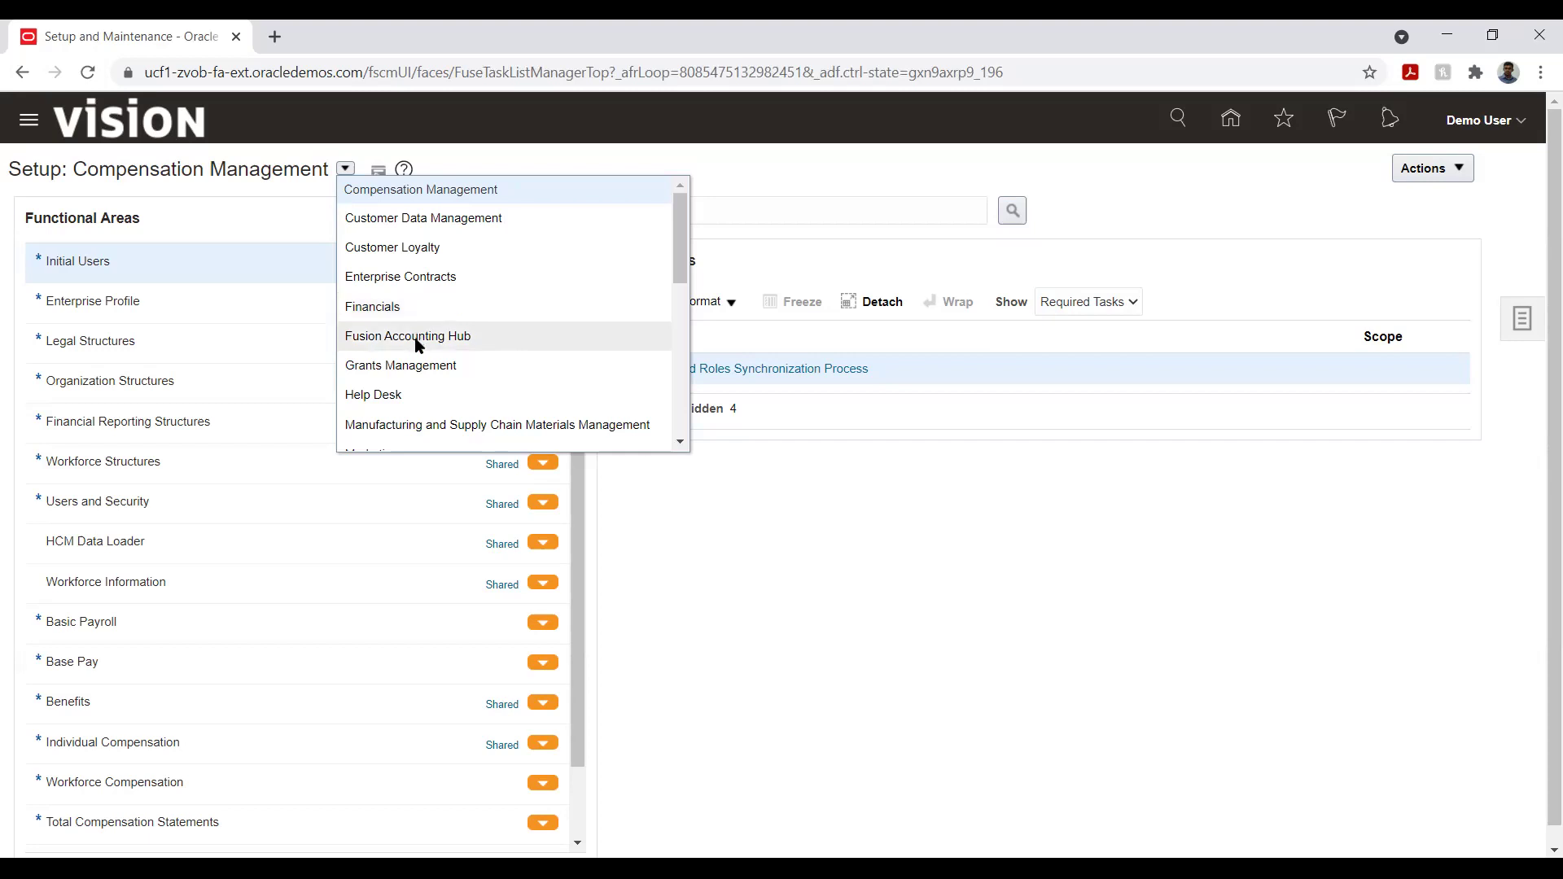
- Switch to Financials and filter Legal Structures to All Tasks, then back to Required Tasks
click(403, 316)
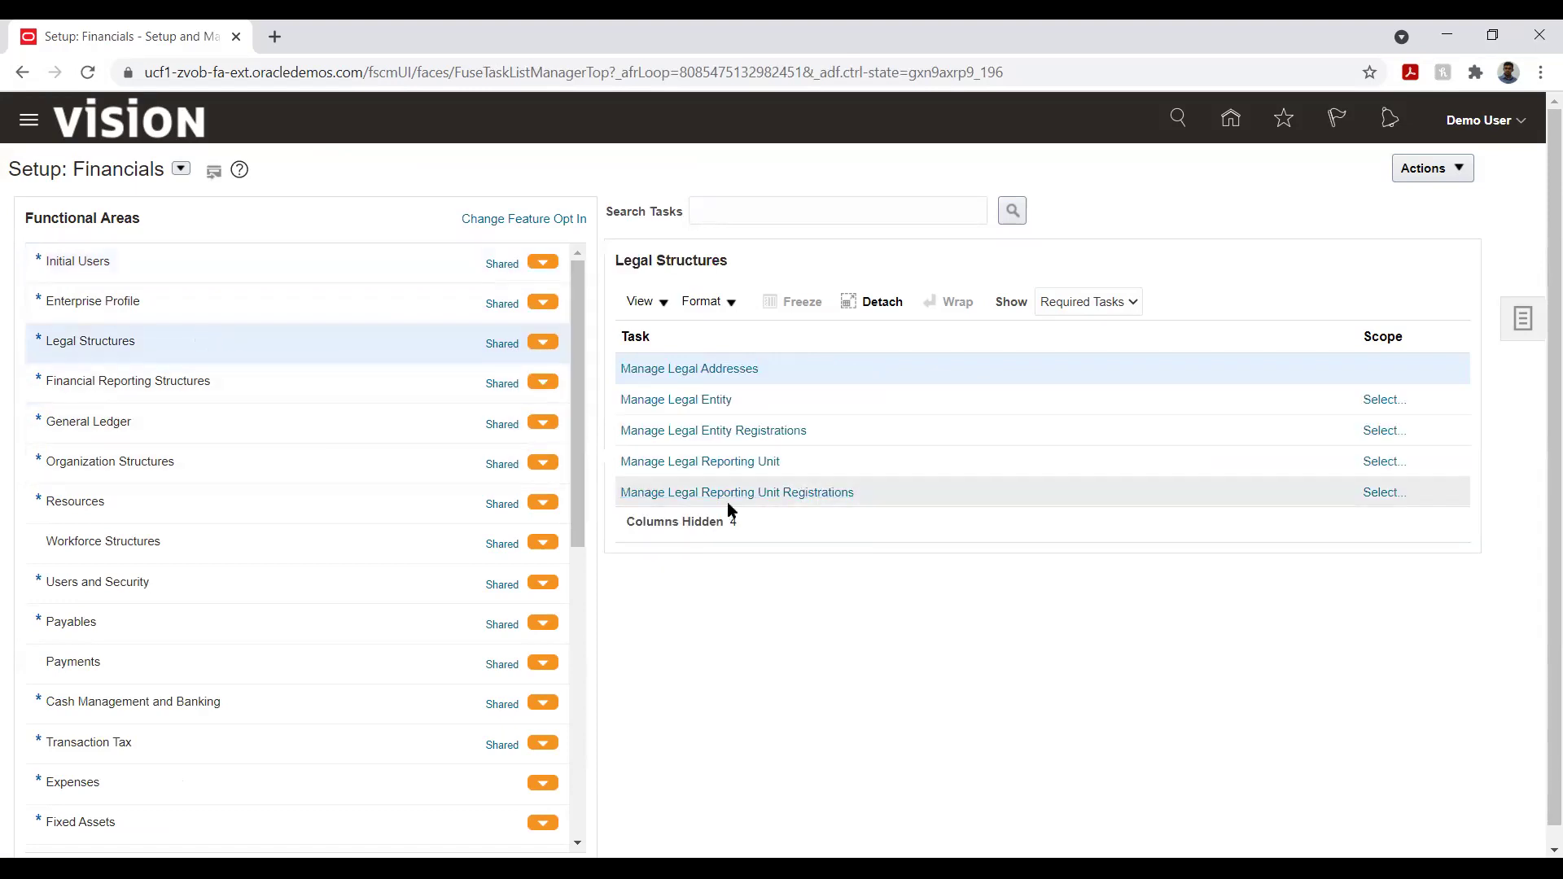
click(1075, 303)
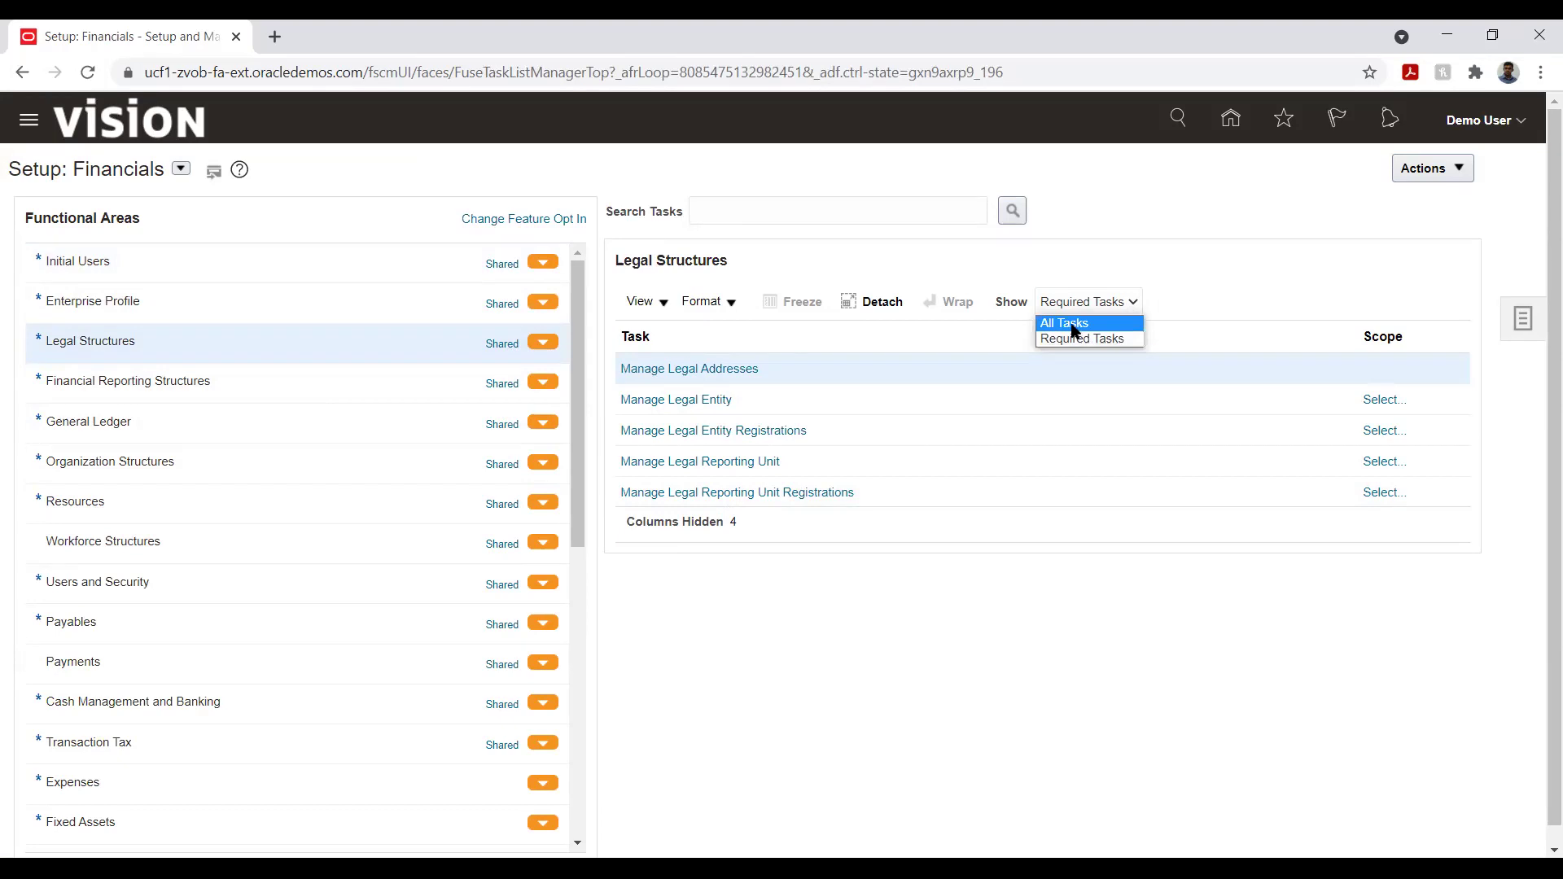
click(1065, 323)
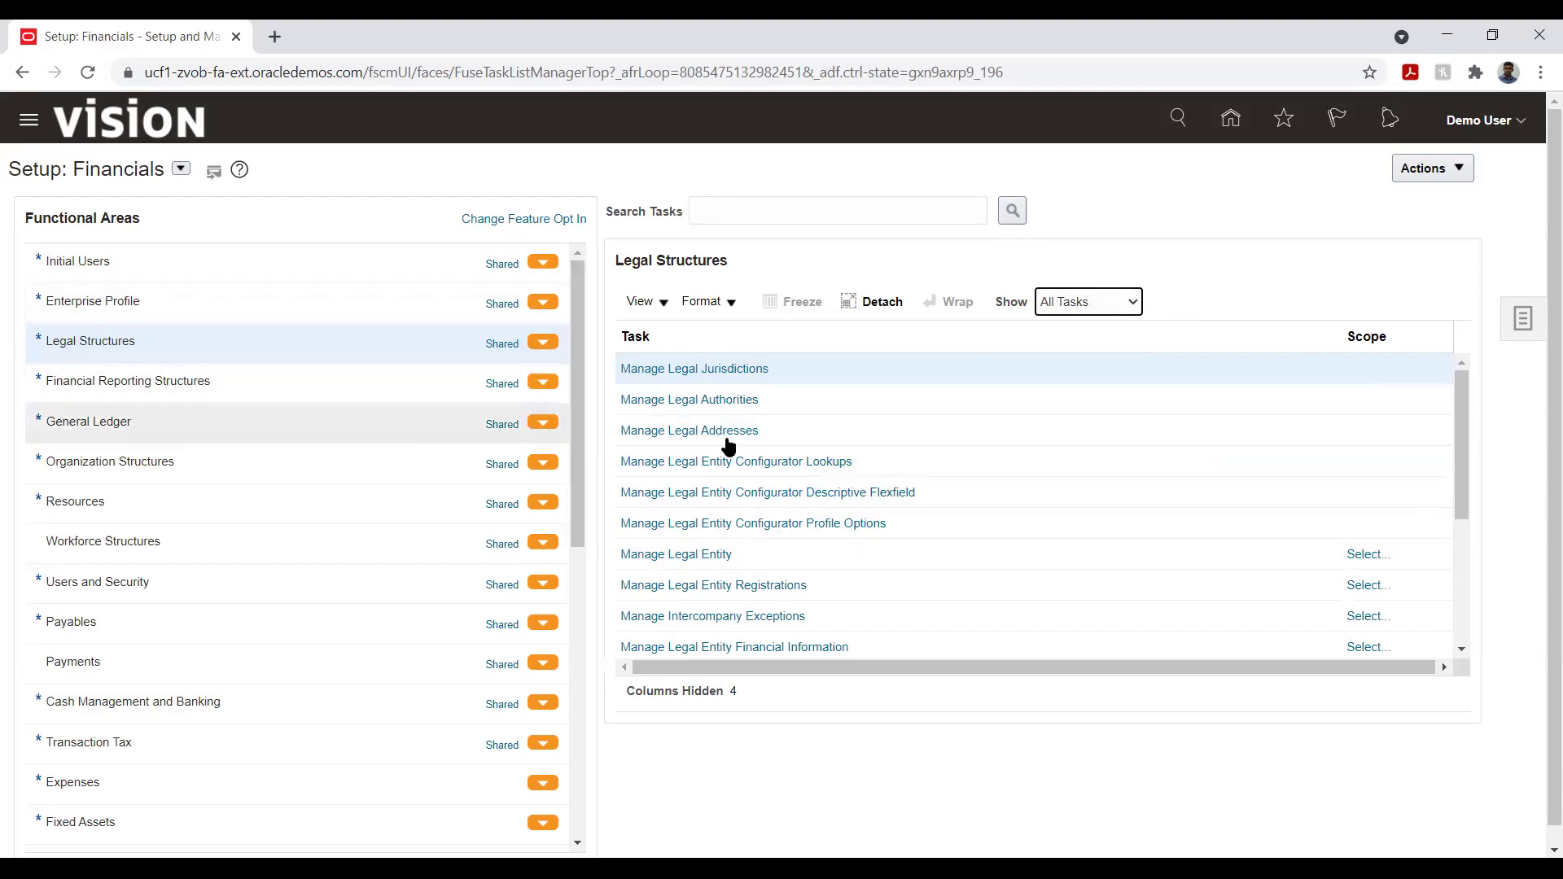
click(1102, 308)
click(1091, 339)
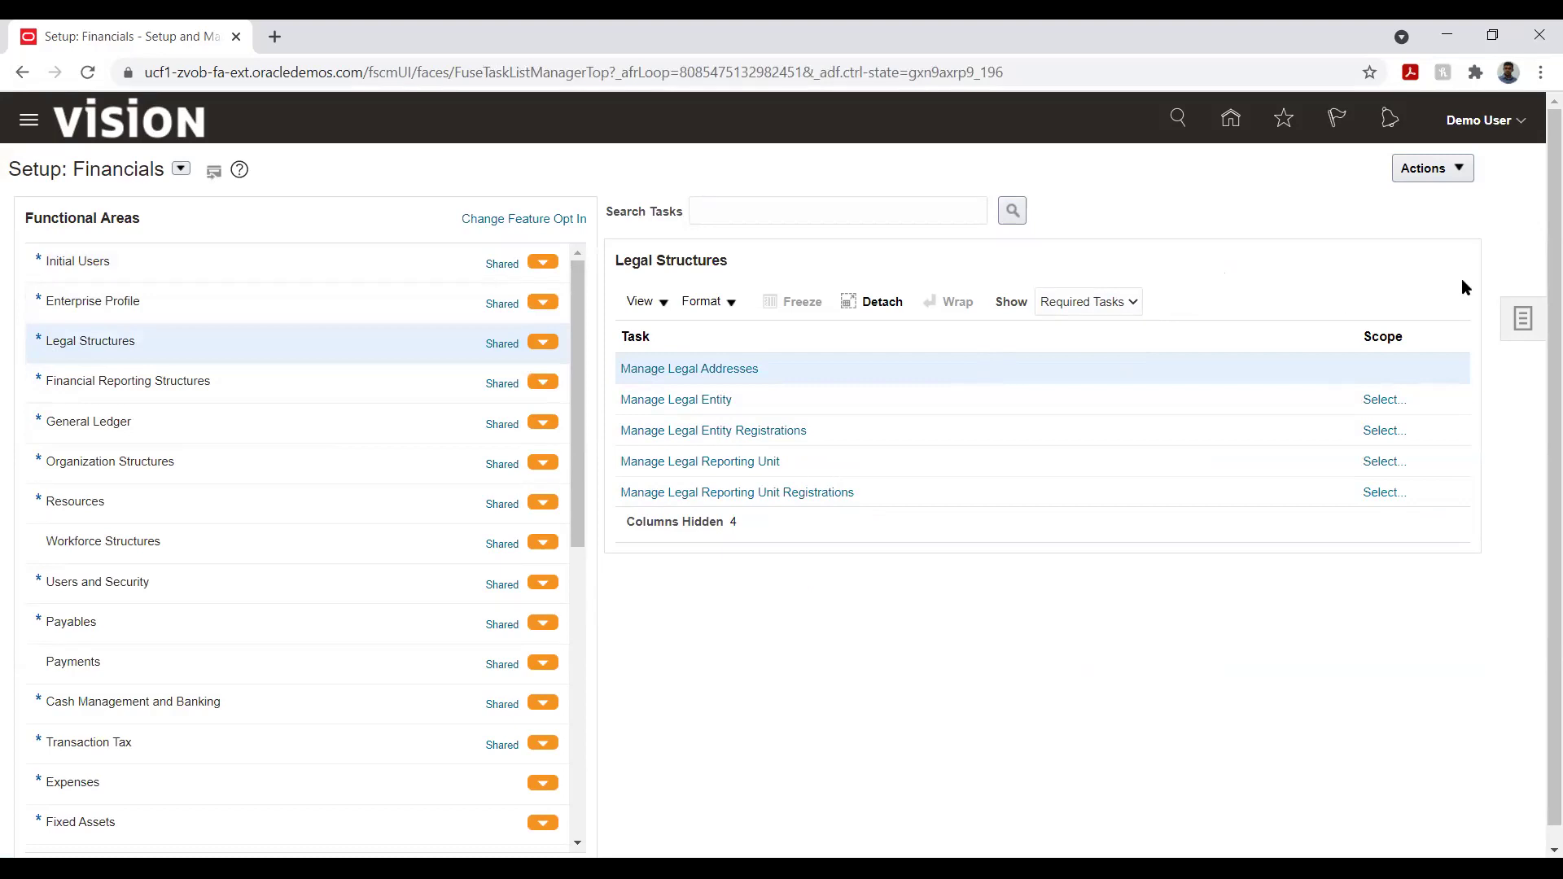
- Check the setup Actions menu twice without choosing anything, then show the Tasks panel of setup links
click(1456, 172)
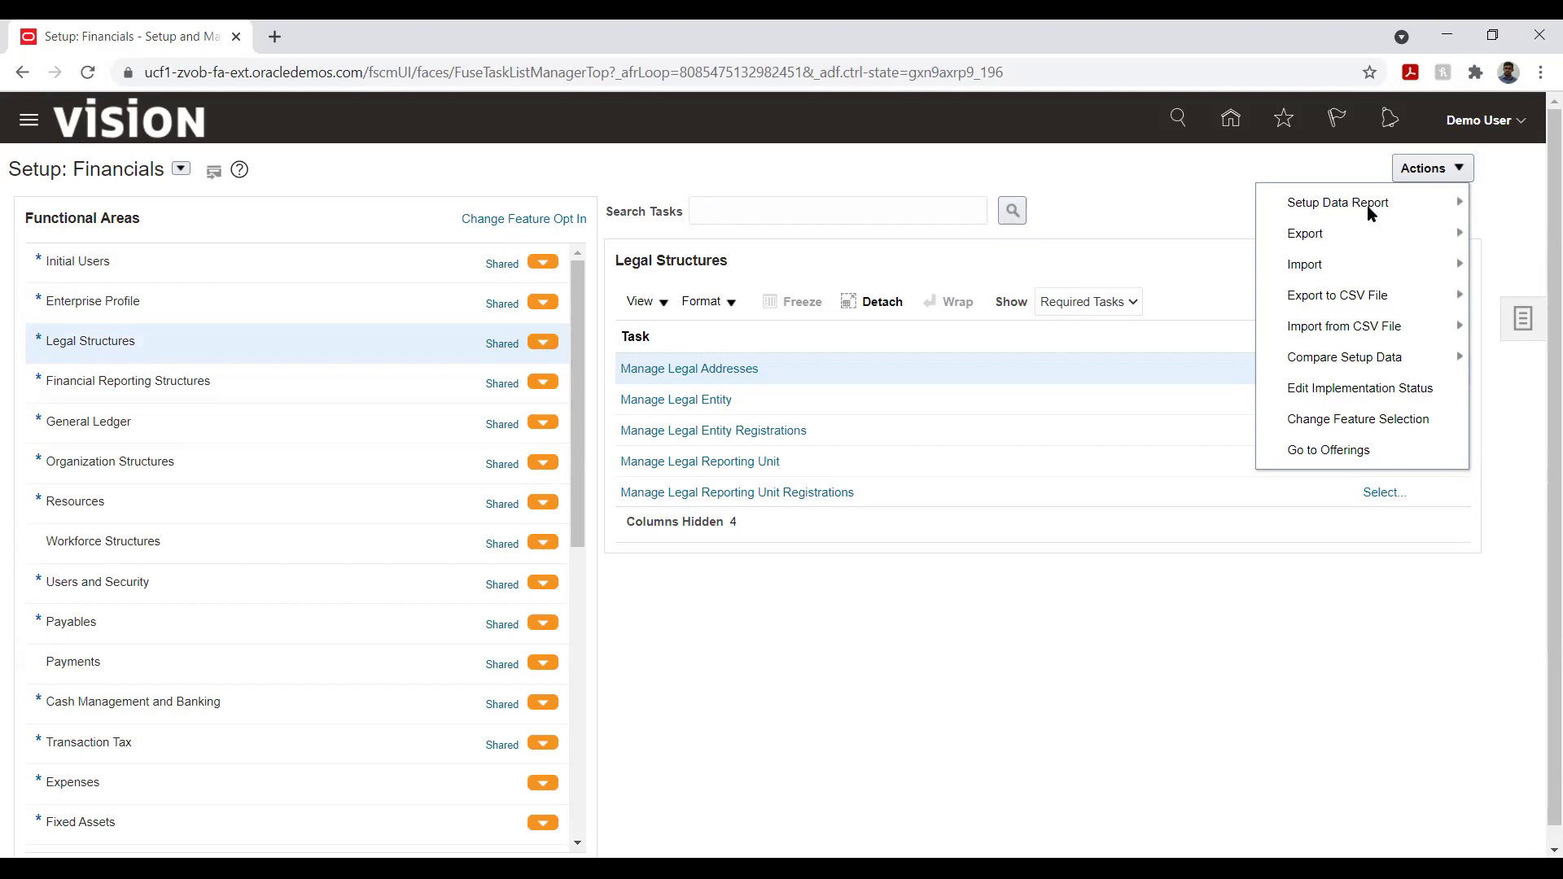
click(1137, 632)
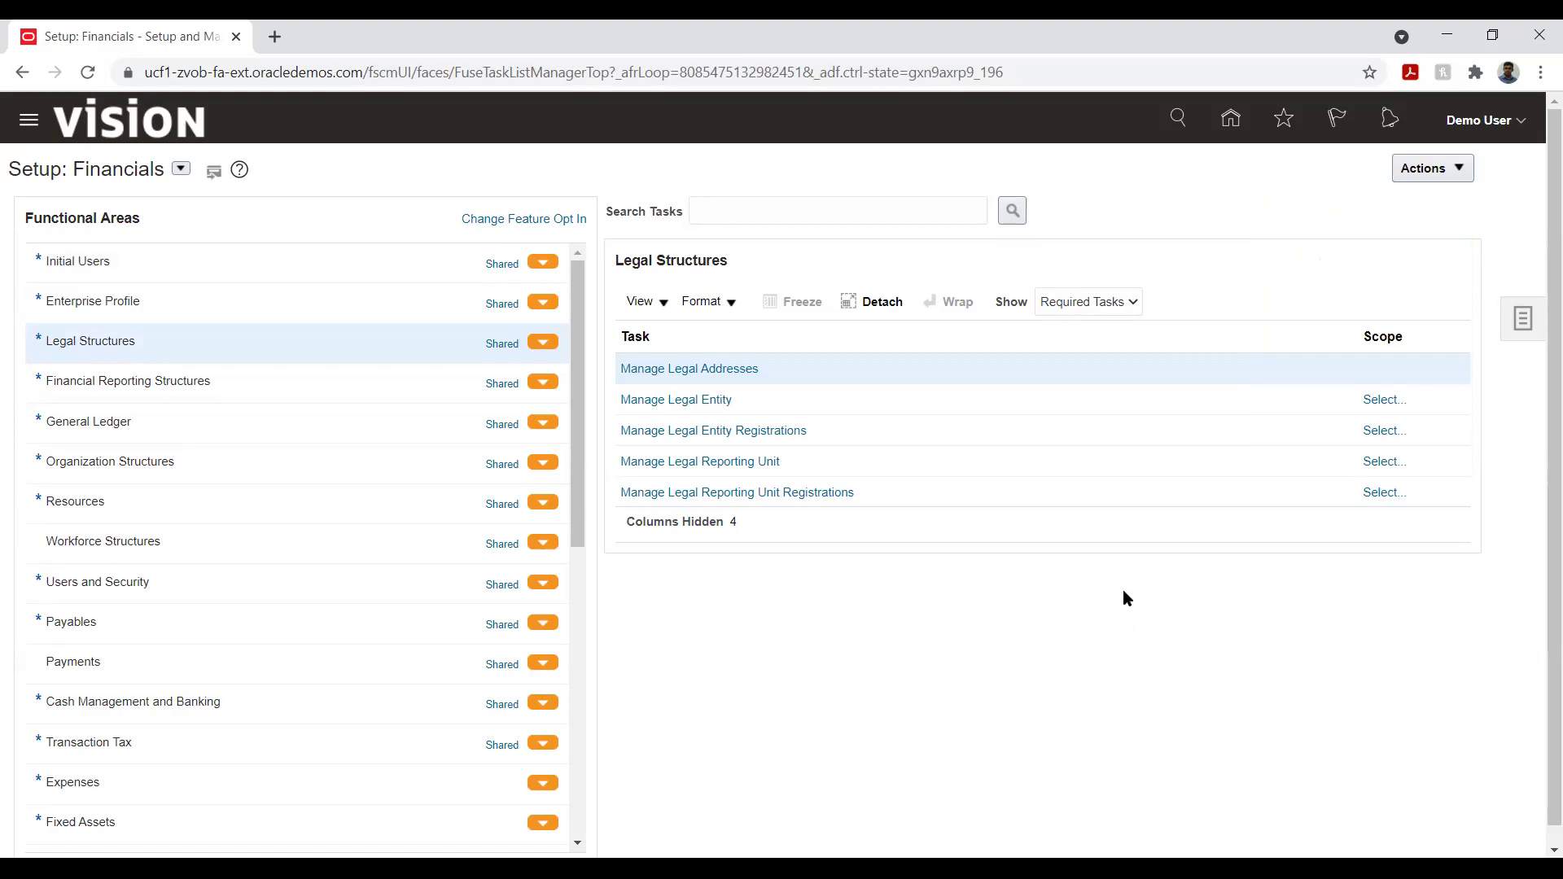
click(1451, 171)
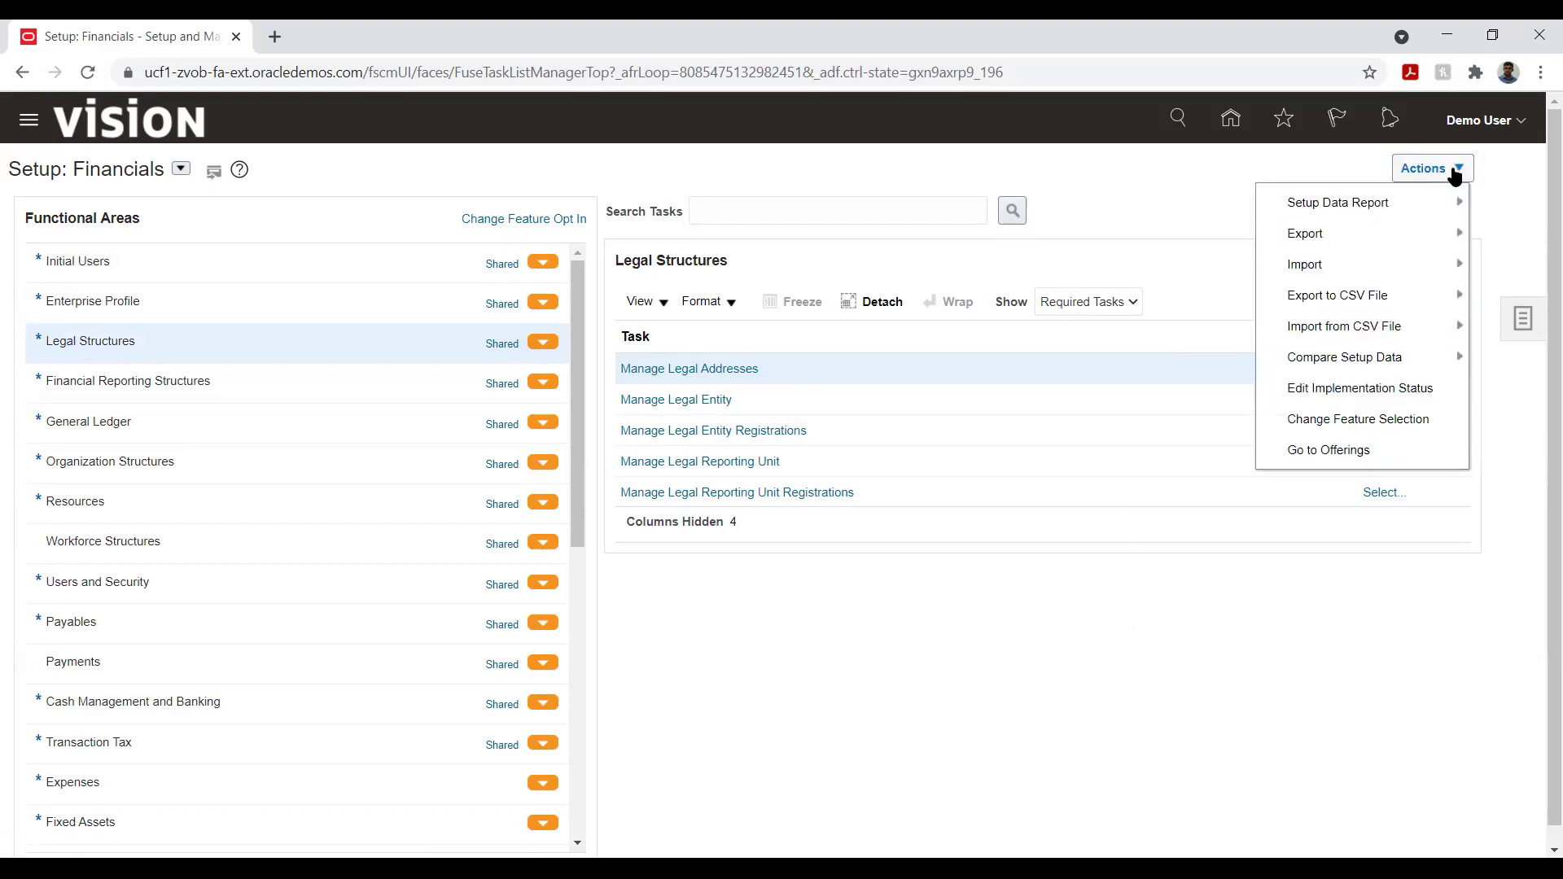
click(1224, 164)
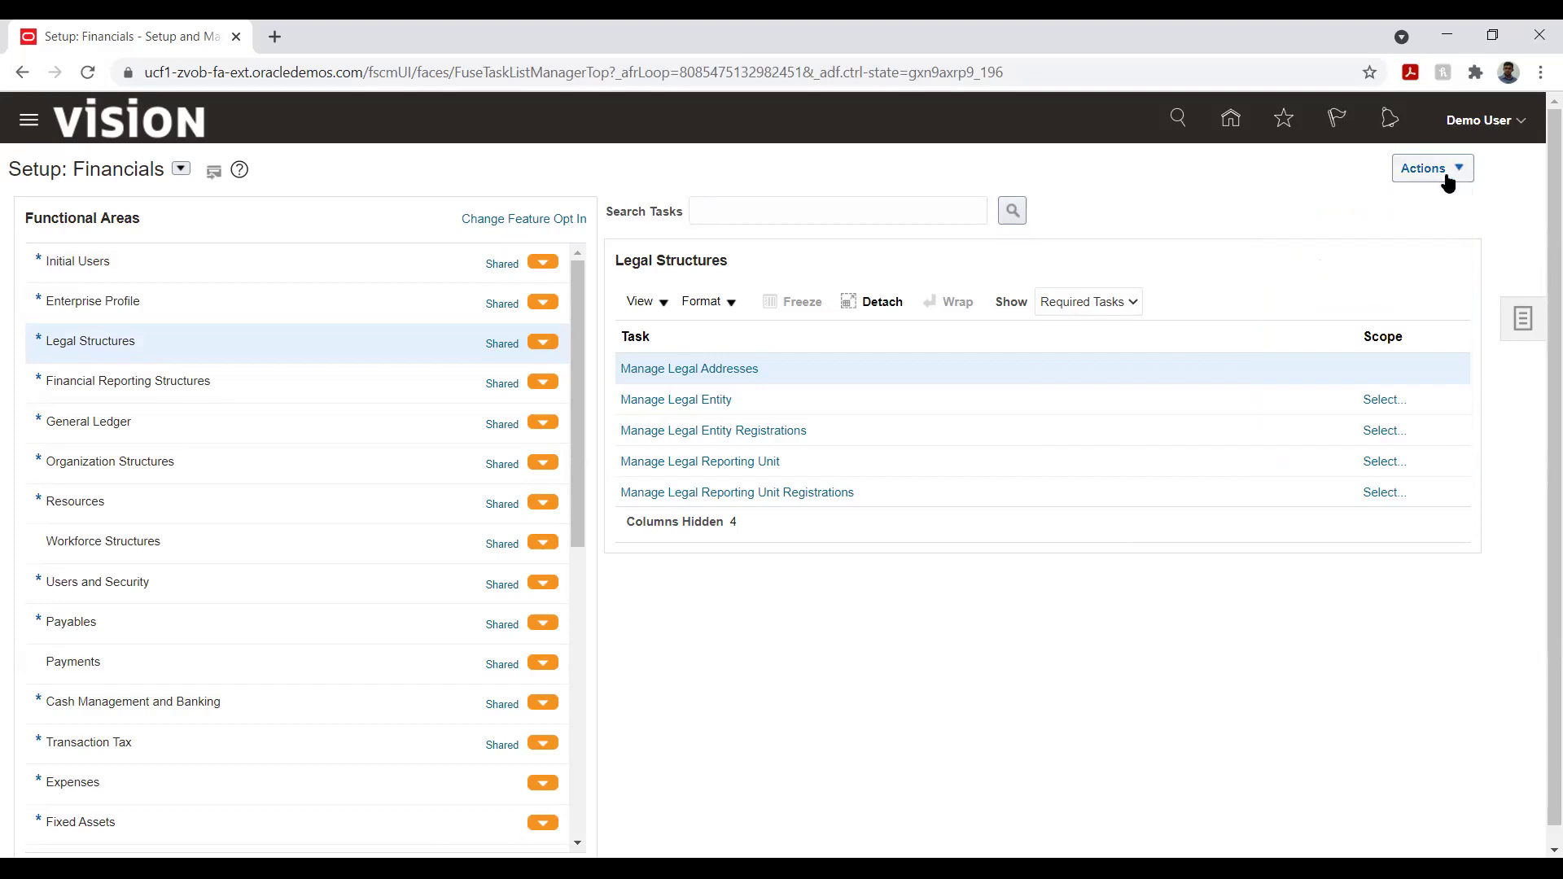
click(1522, 319)
- Open Manage Implementation Projects and start a new project, defaulting to Implementation Project-6
click(1378, 169)
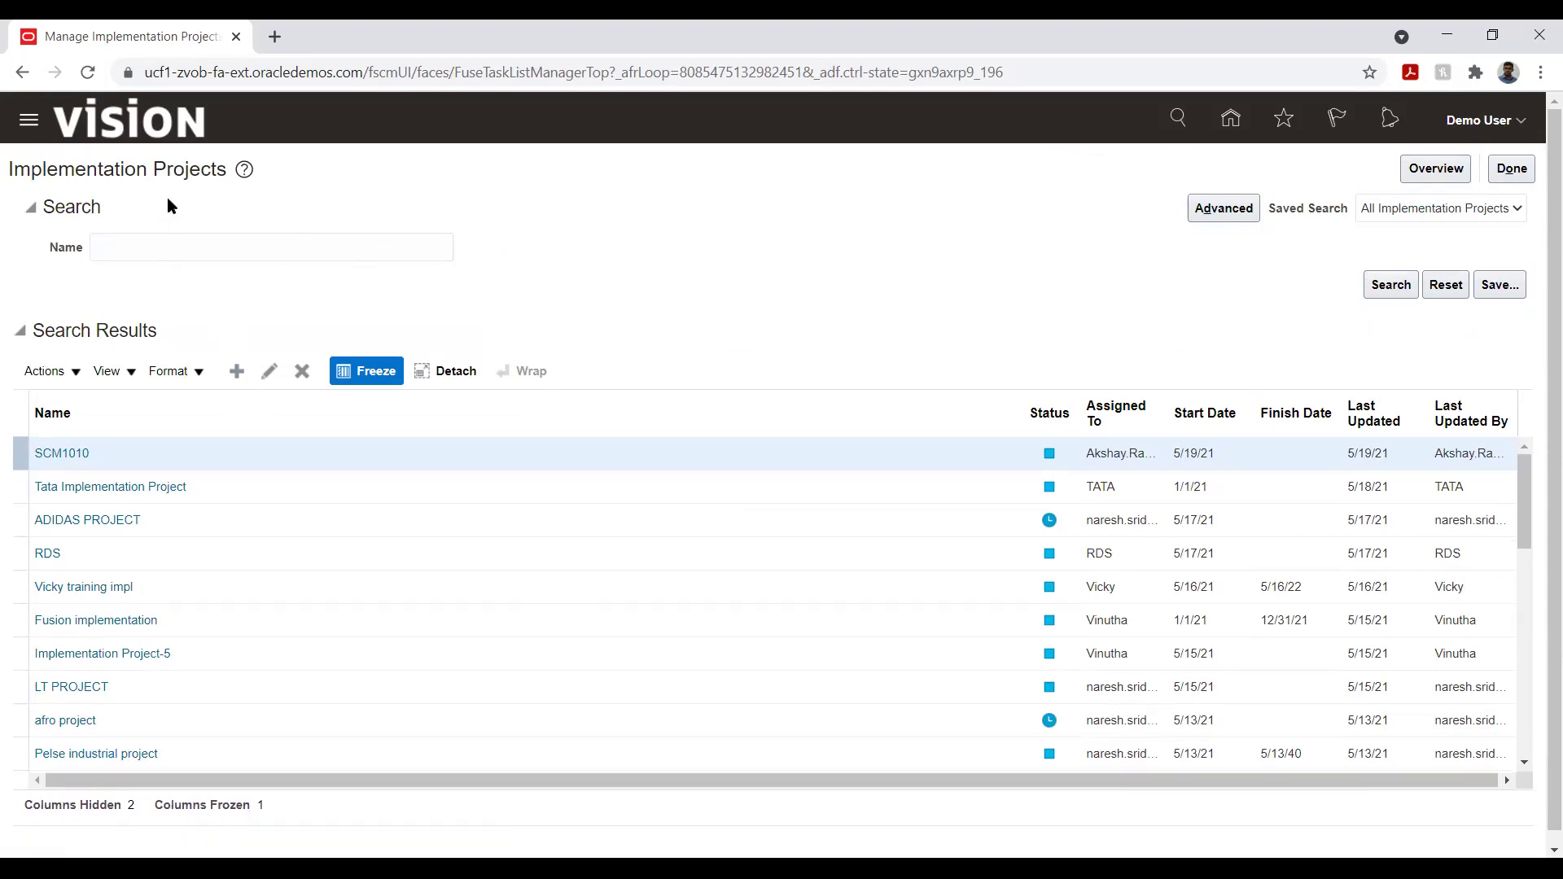
click(236, 372)
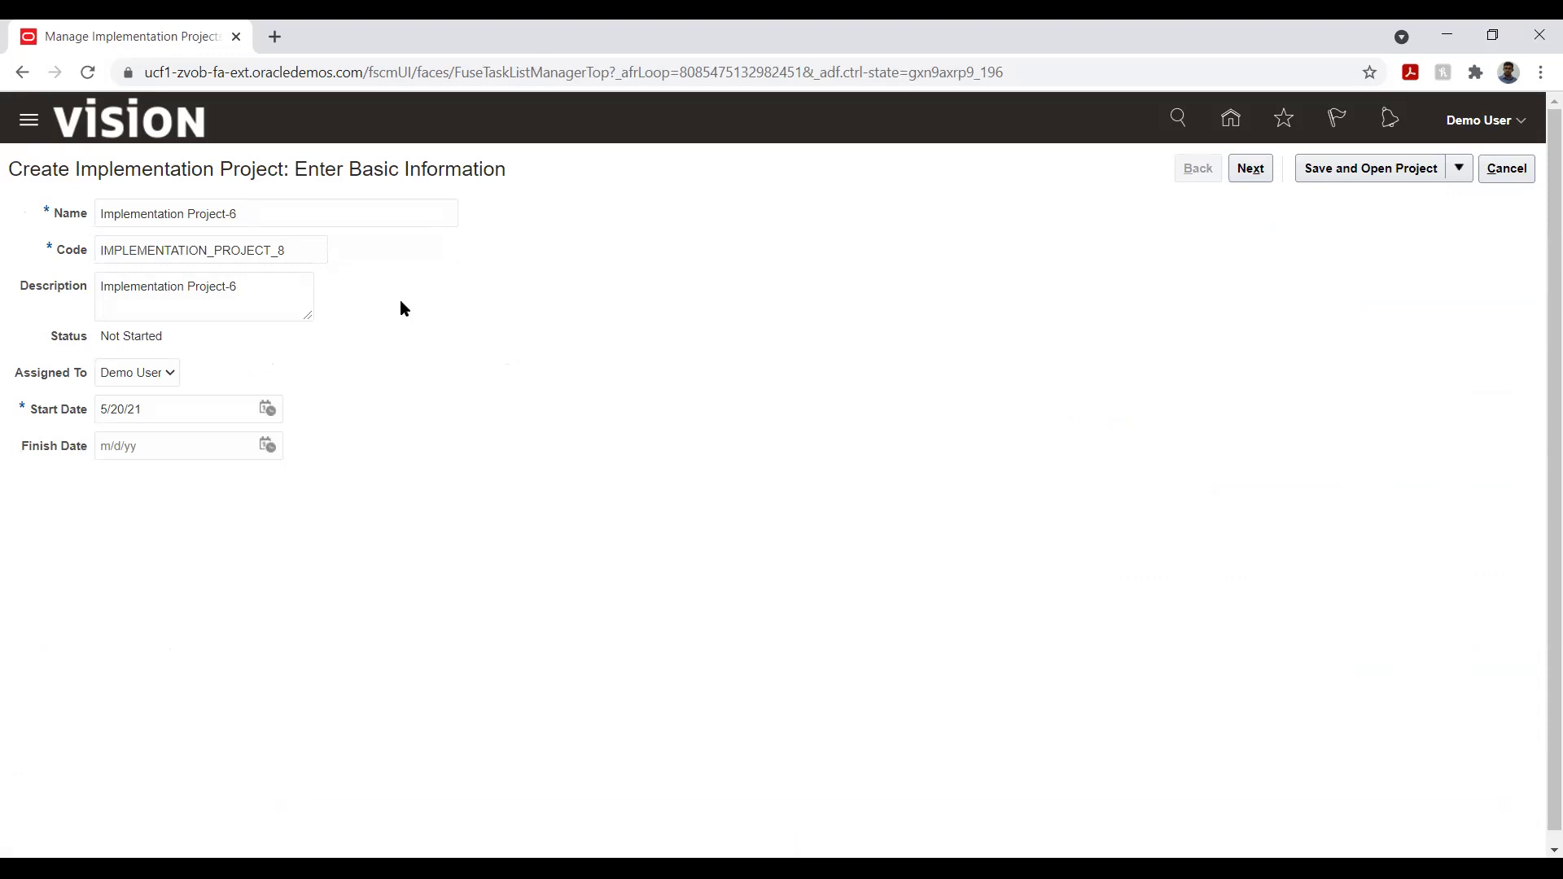
- Replace the default name with HW Implementation, auto-filling code HW_IMPLEMENTATION, and set start date 1/1/21
triple_click(308, 224)
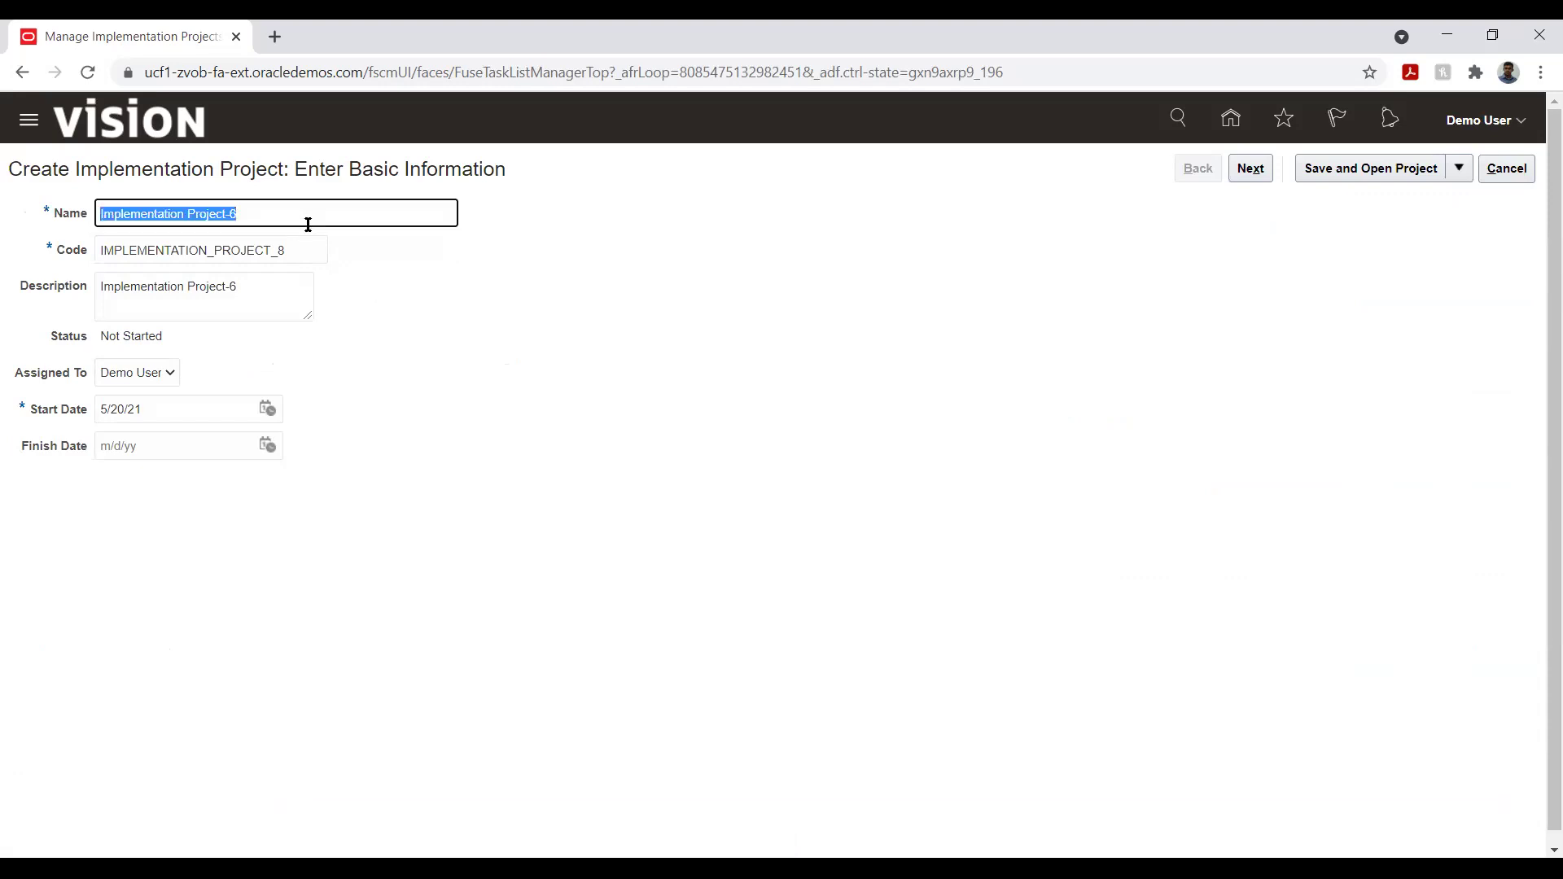
text(HW)
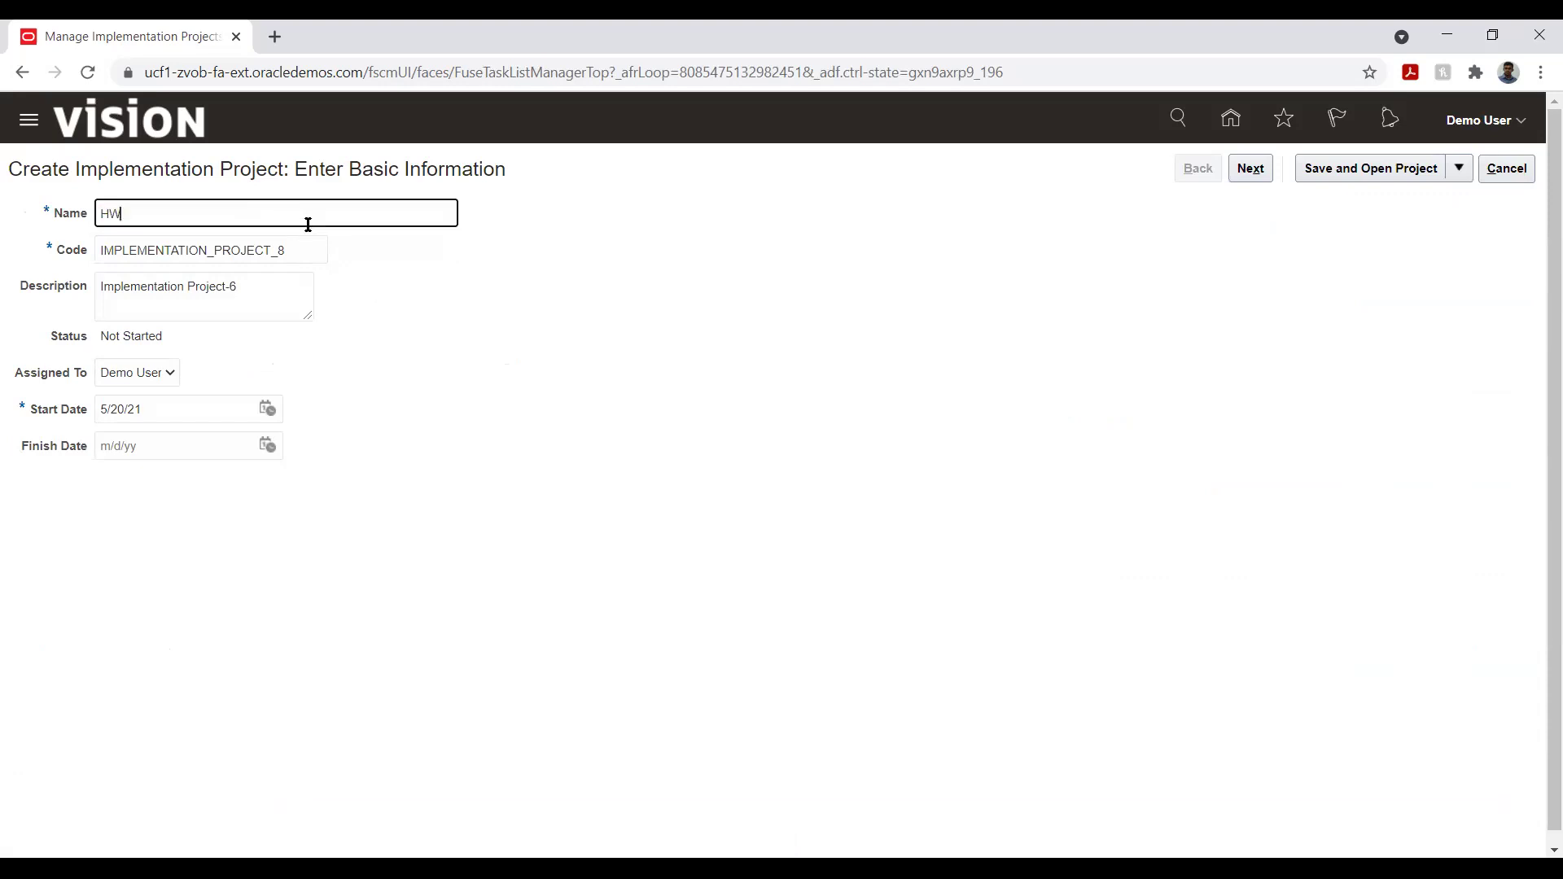
text( Implementation)
key(Tab)
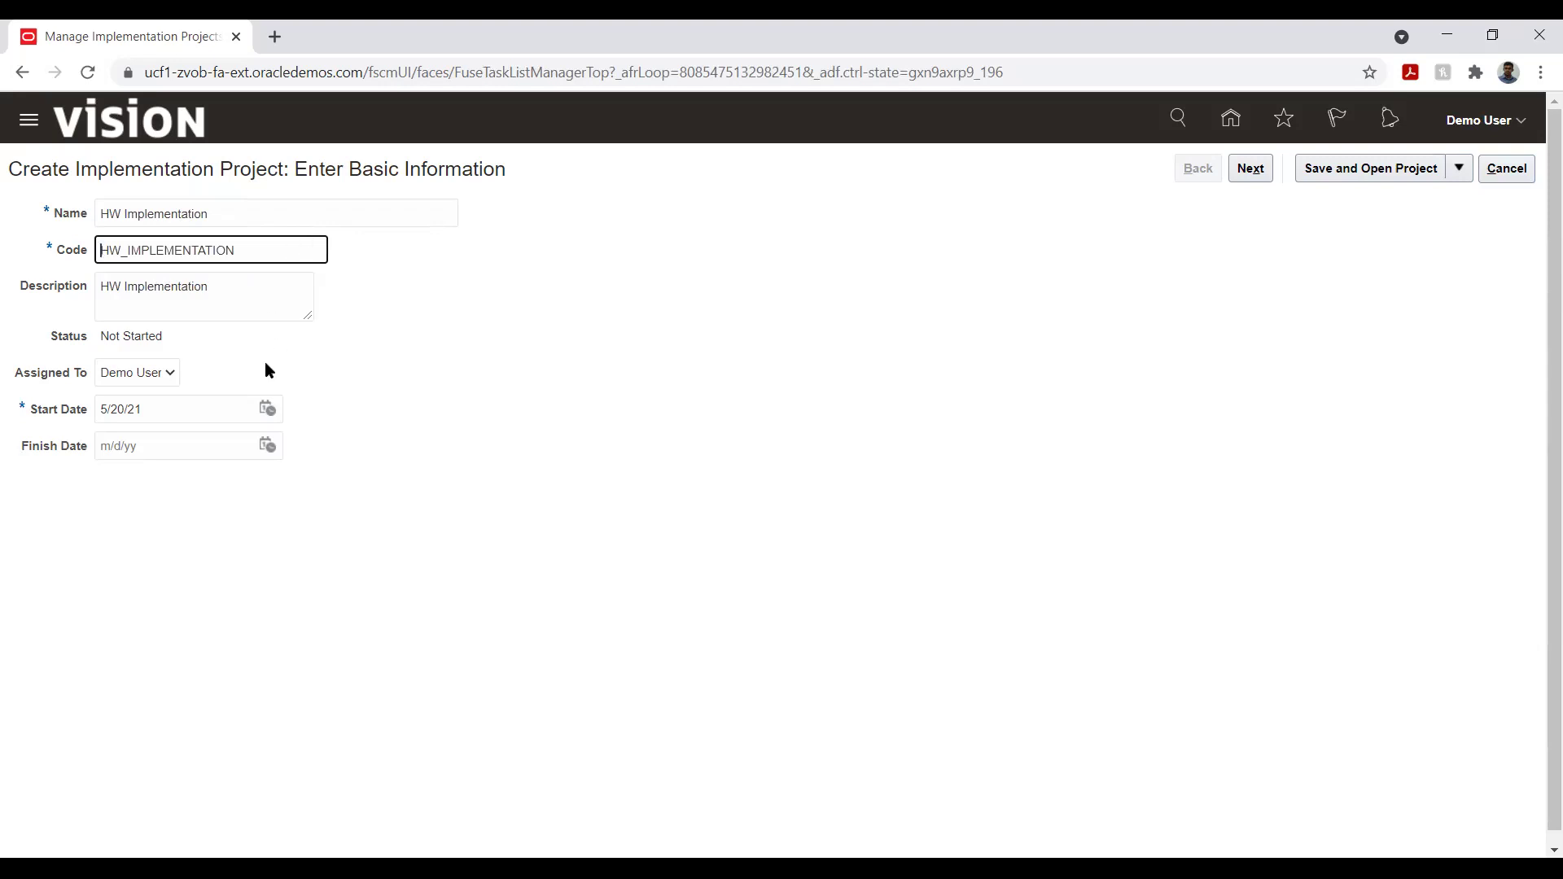
click(267, 409)
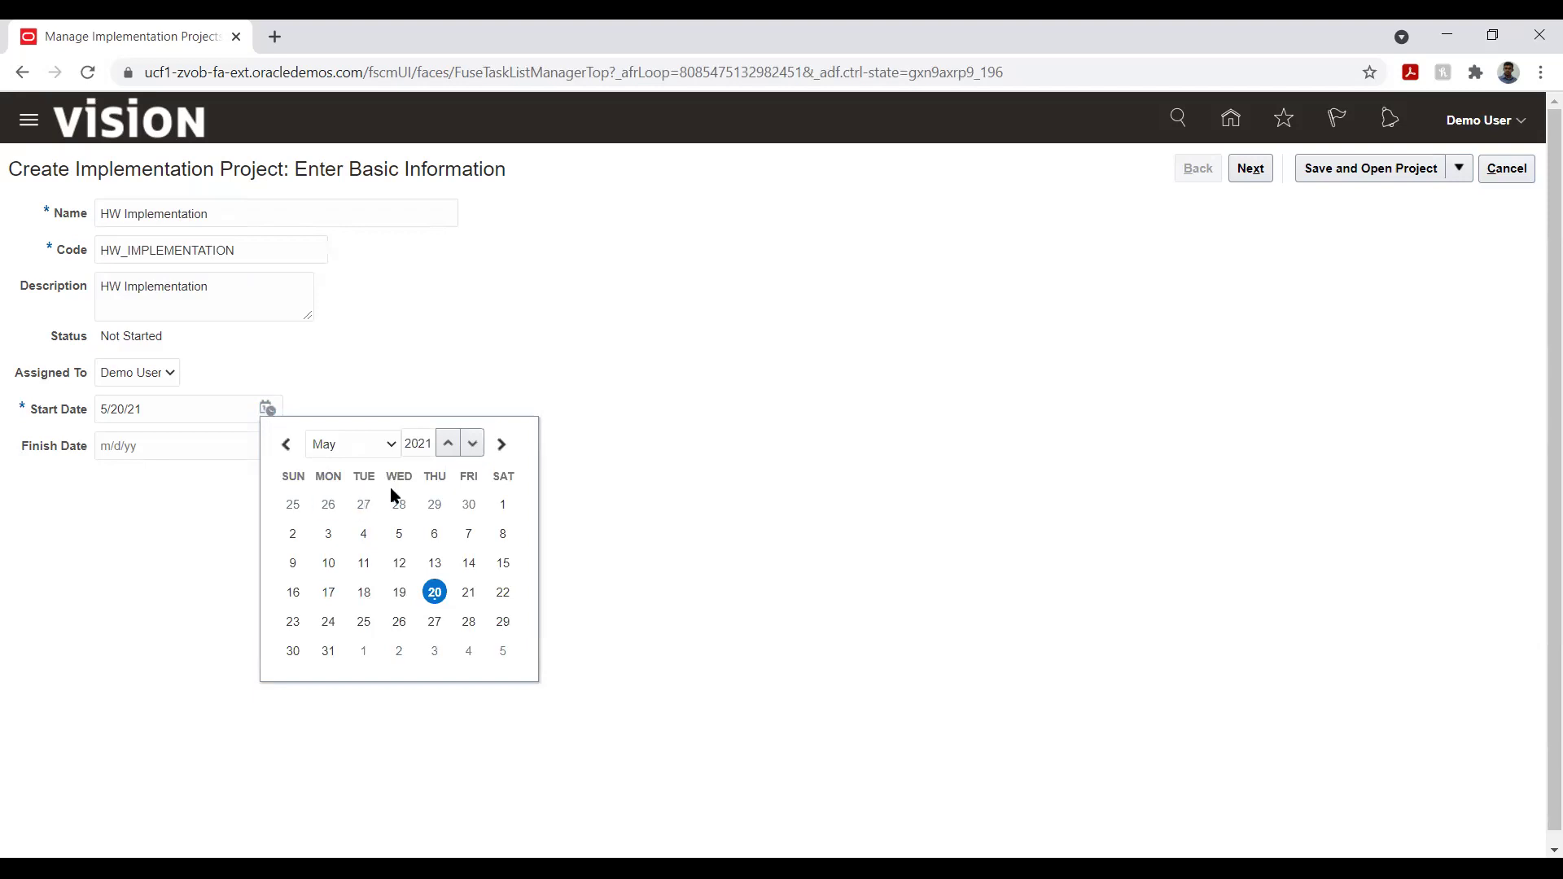
click(342, 450)
click(342, 464)
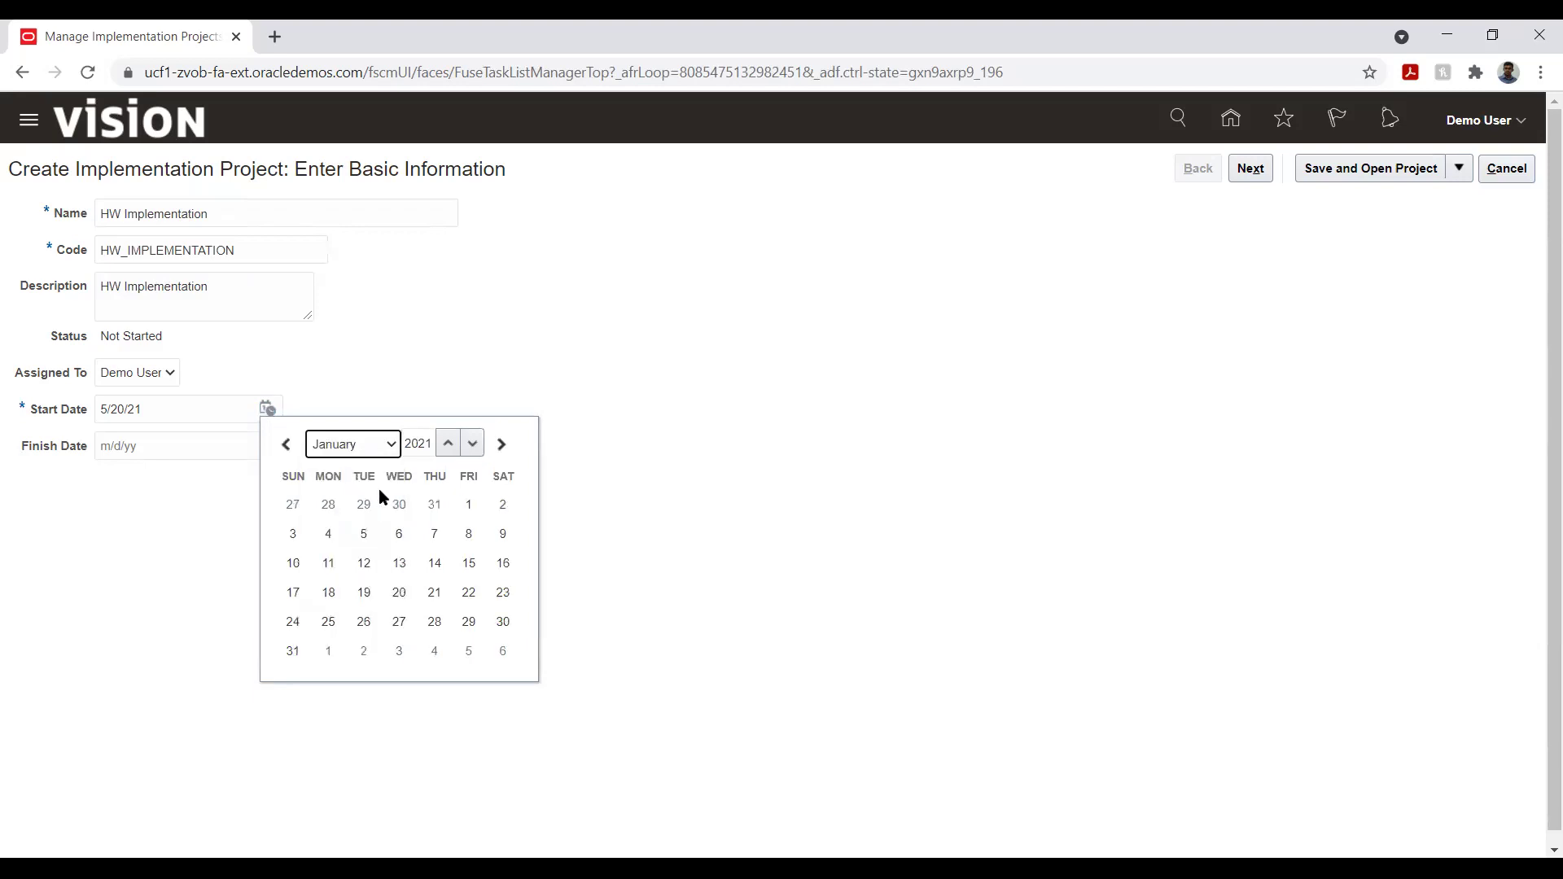
click(469, 504)
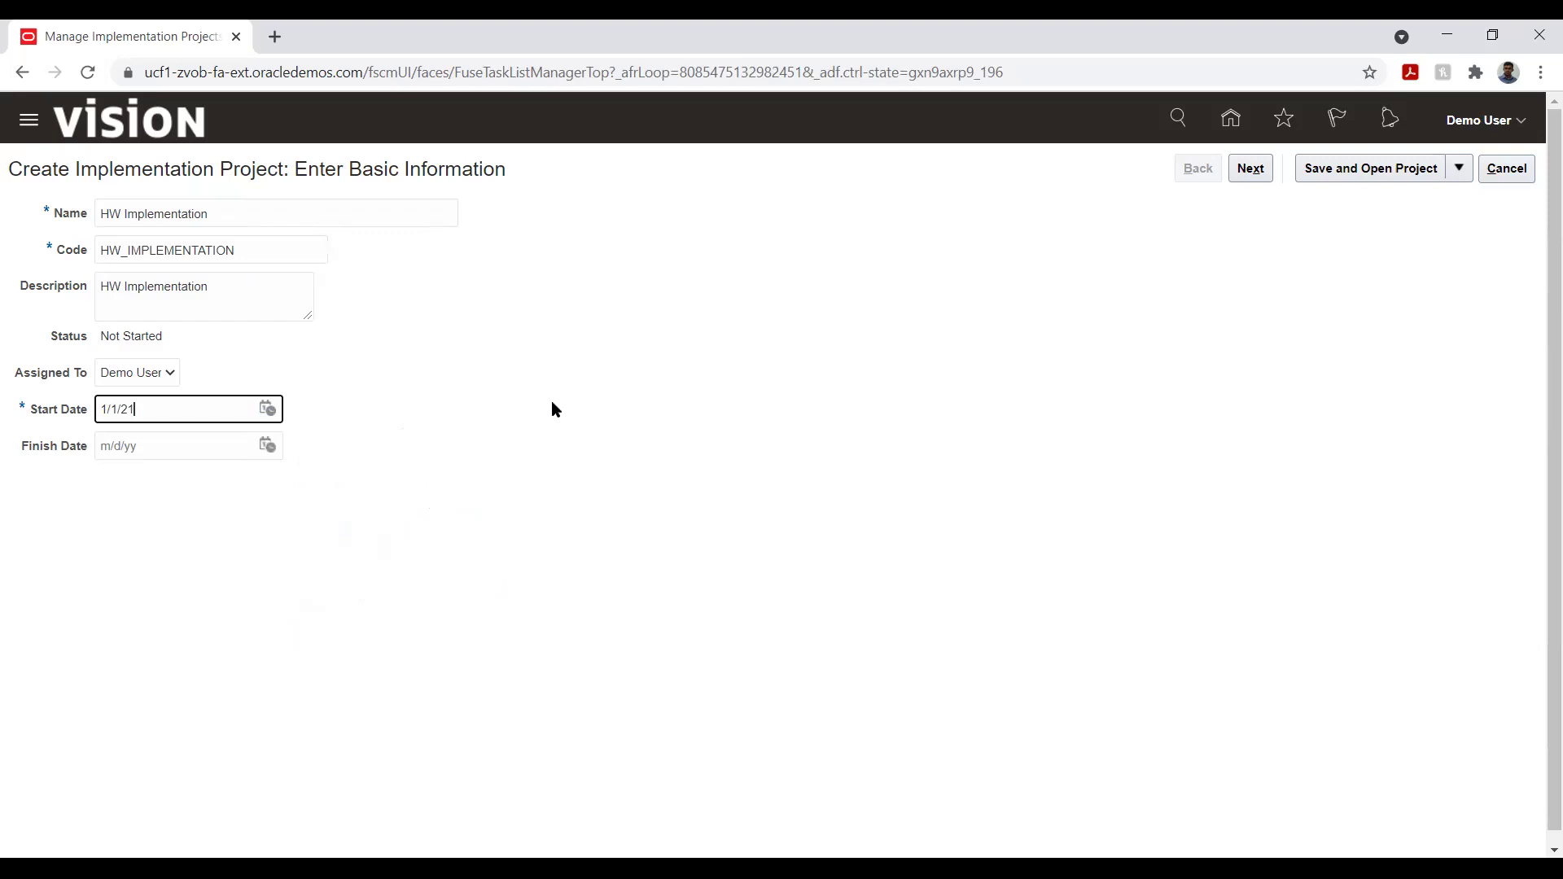
click(246, 519)
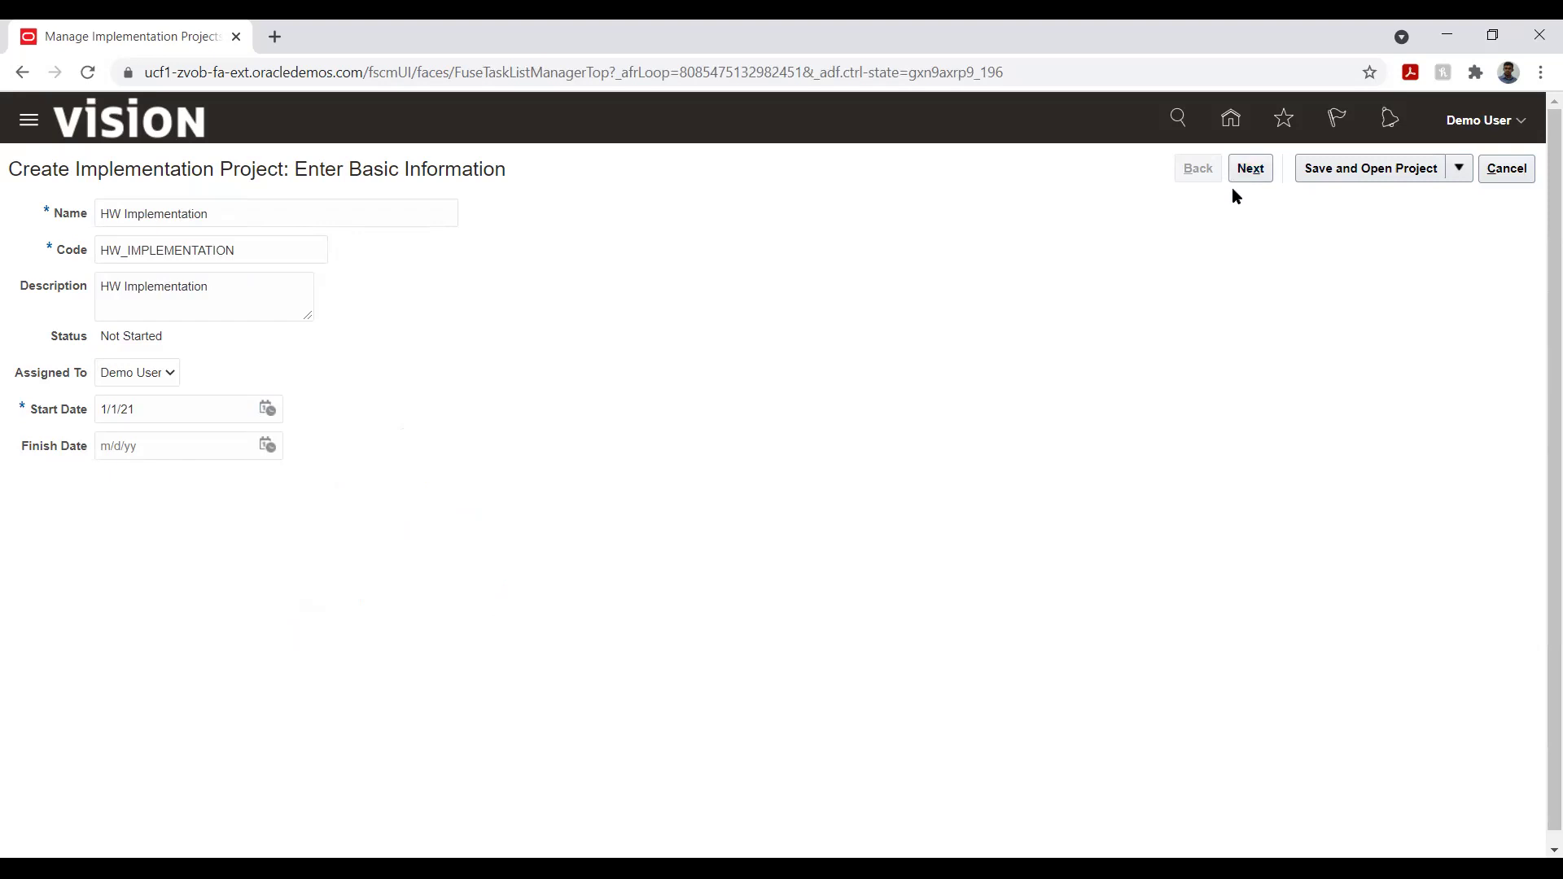
- Try Save and Open Project, dismiss the 503 error, retry, then cancel the HW Implementation form
click(1330, 175)
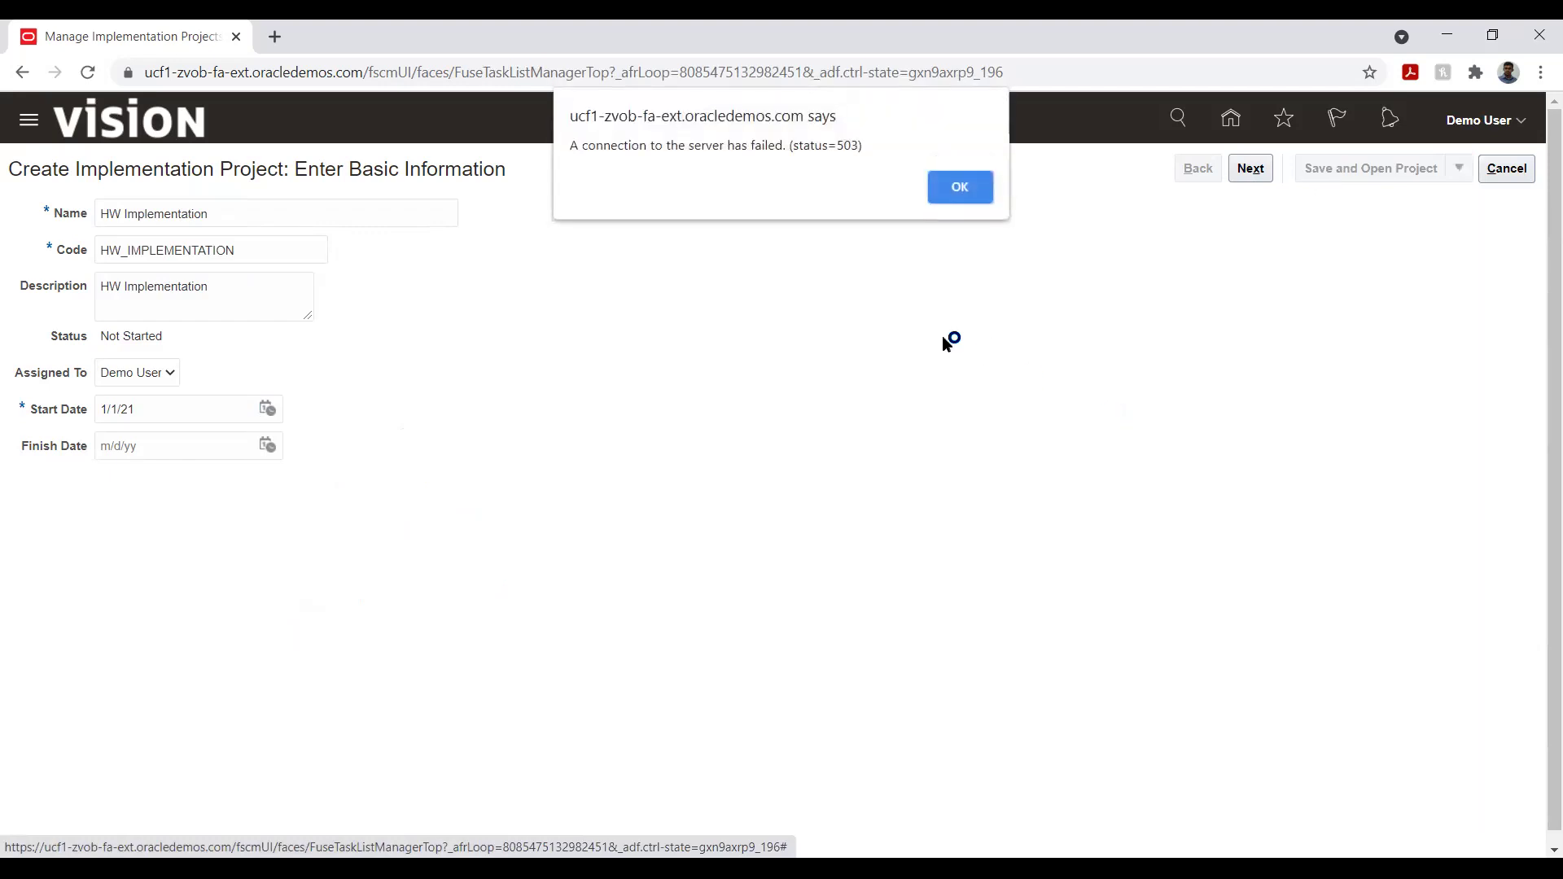
click(970, 185)
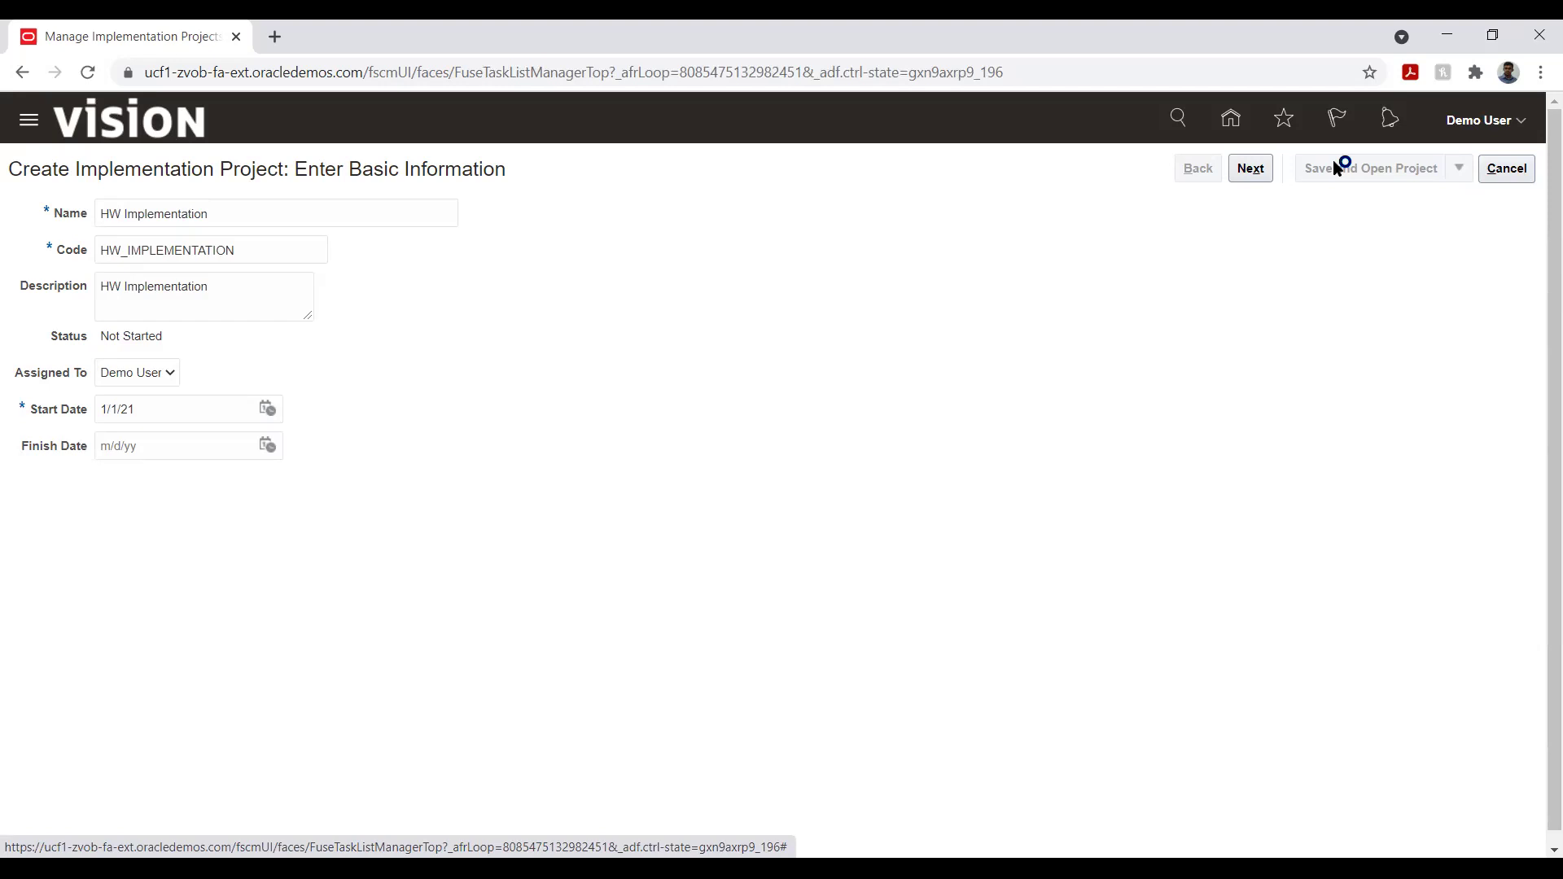
click(1343, 170)
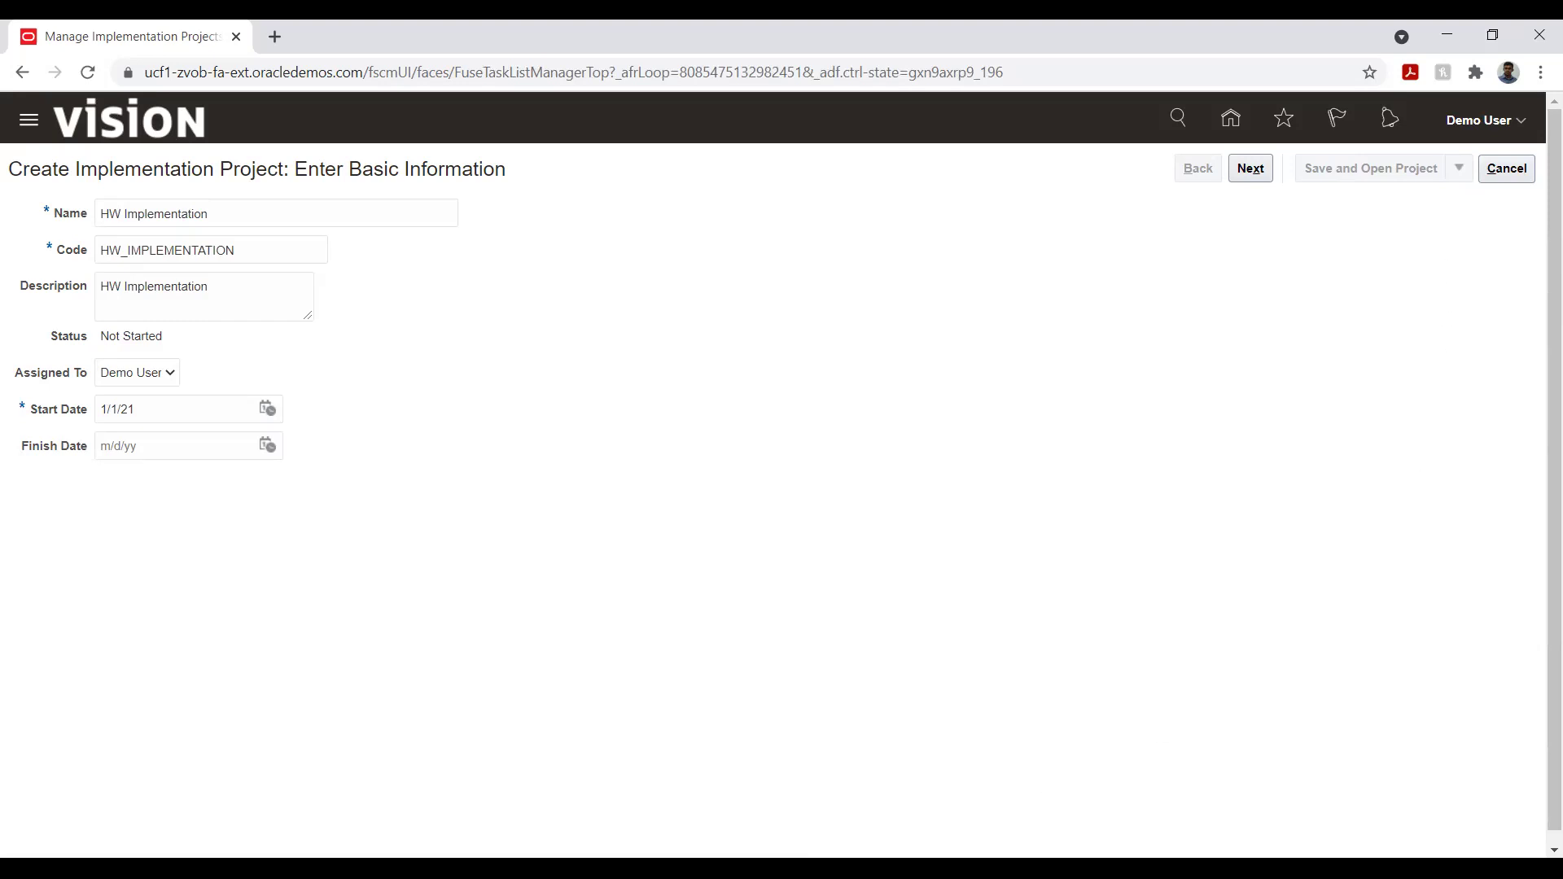
click(1368, 288)
click(1504, 165)
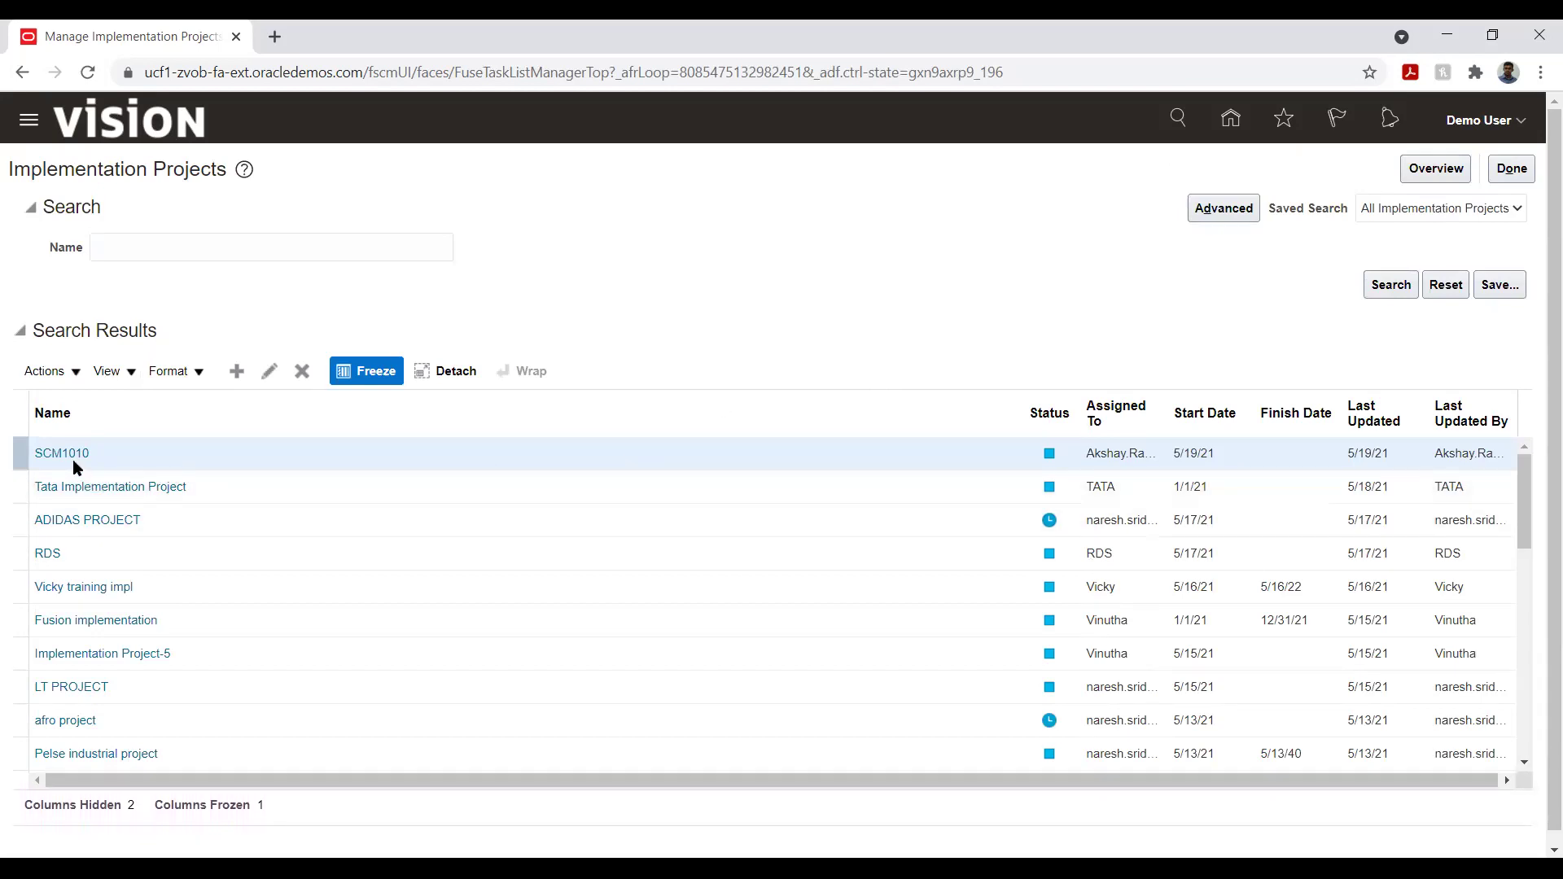
- Open the Tata Implementation Project from the projects list
click(92, 486)
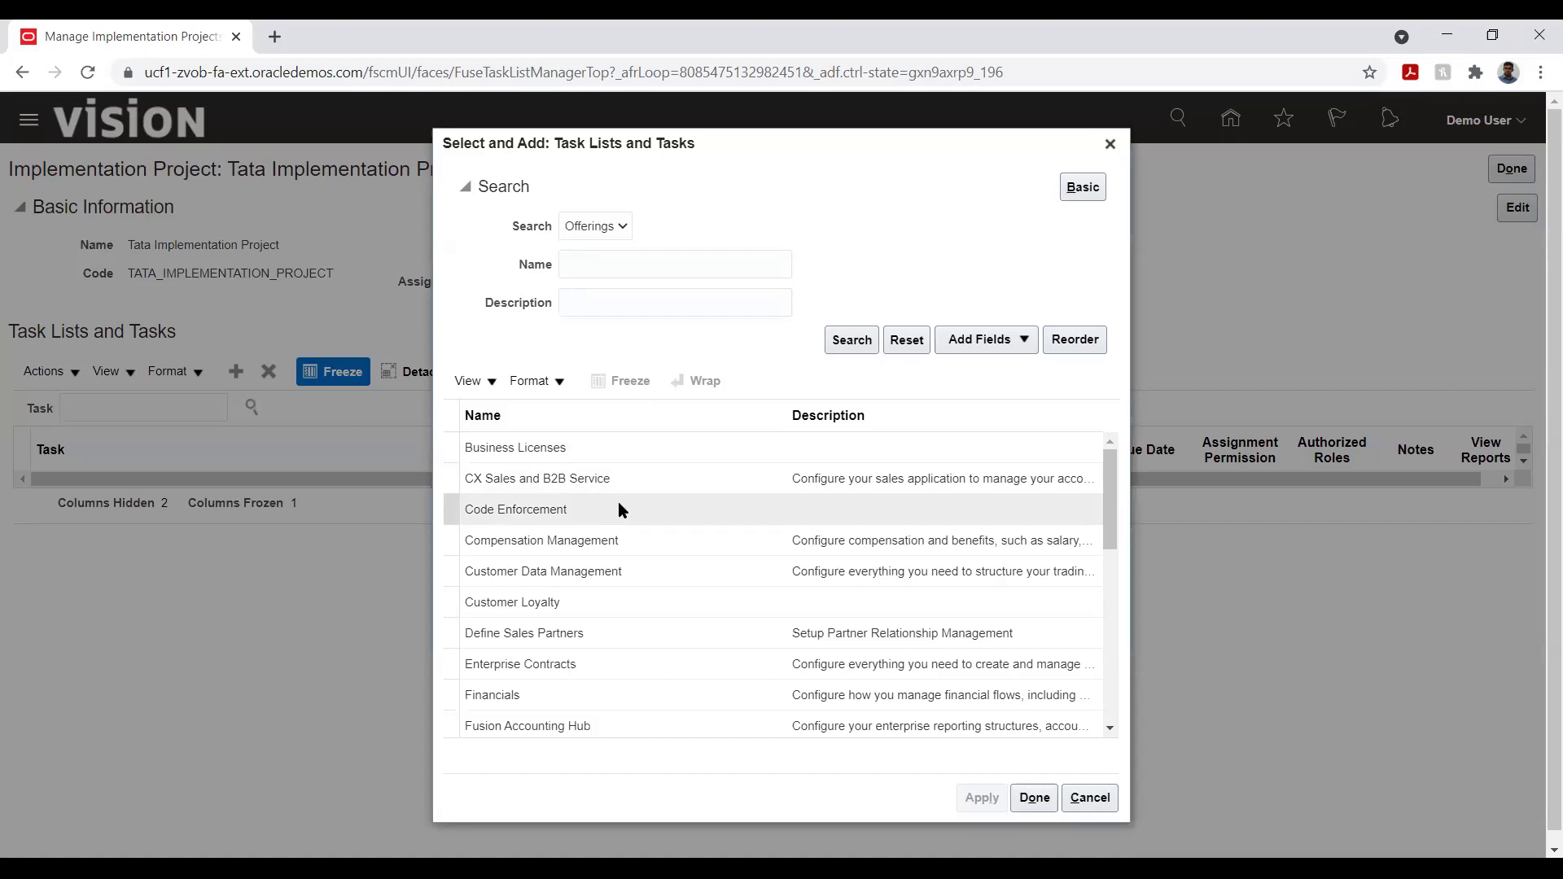
- Search offerings for 'finan', apply the Financials offering, and close the Select and Add dialog
click(614, 267)
text(finan)
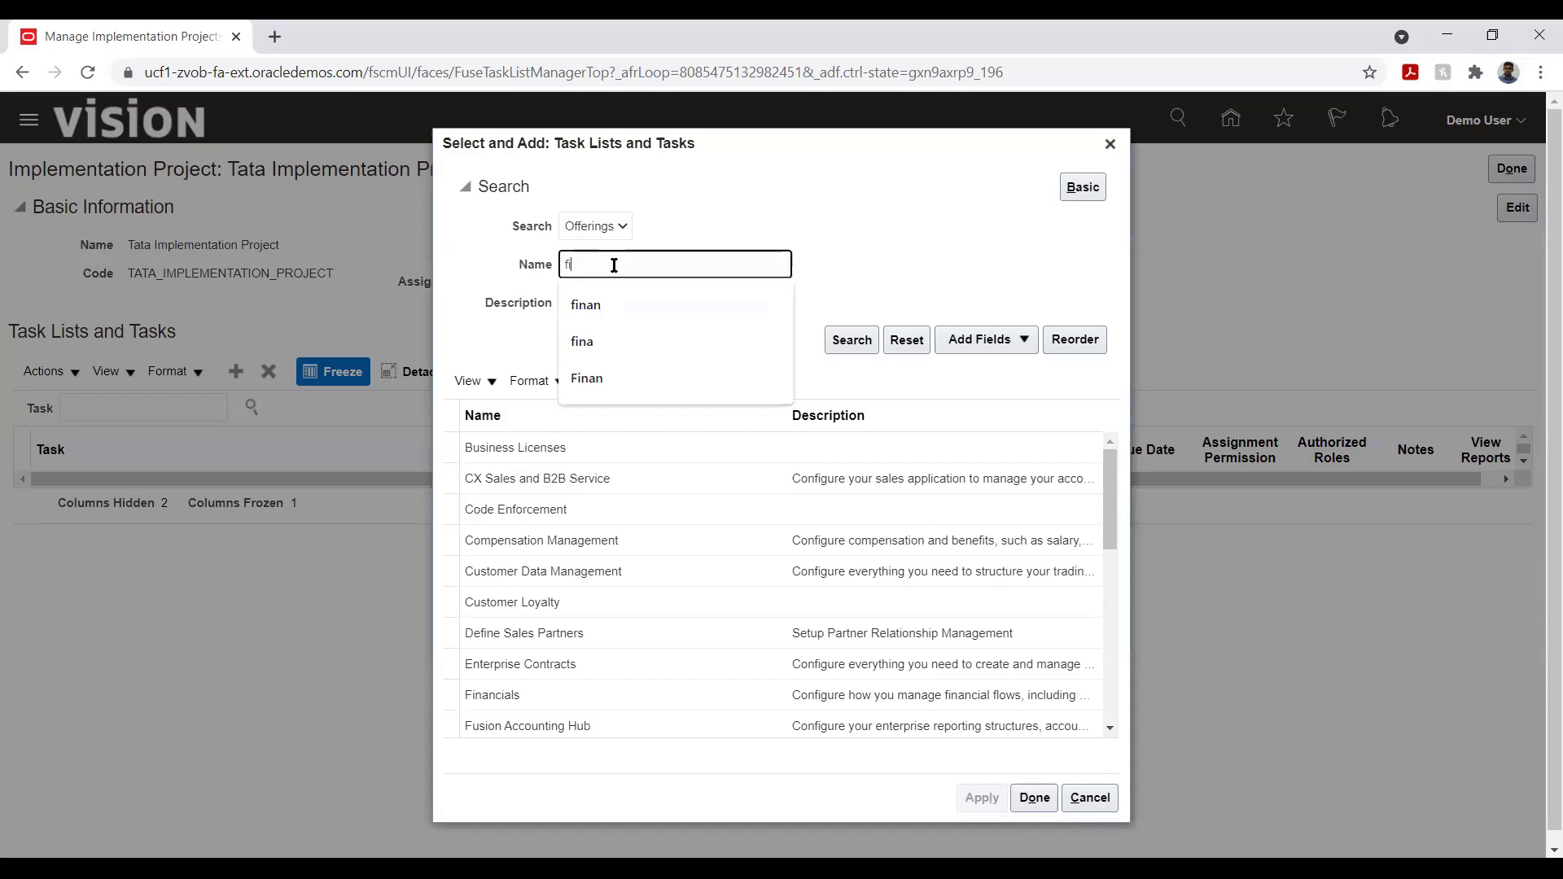
click(617, 303)
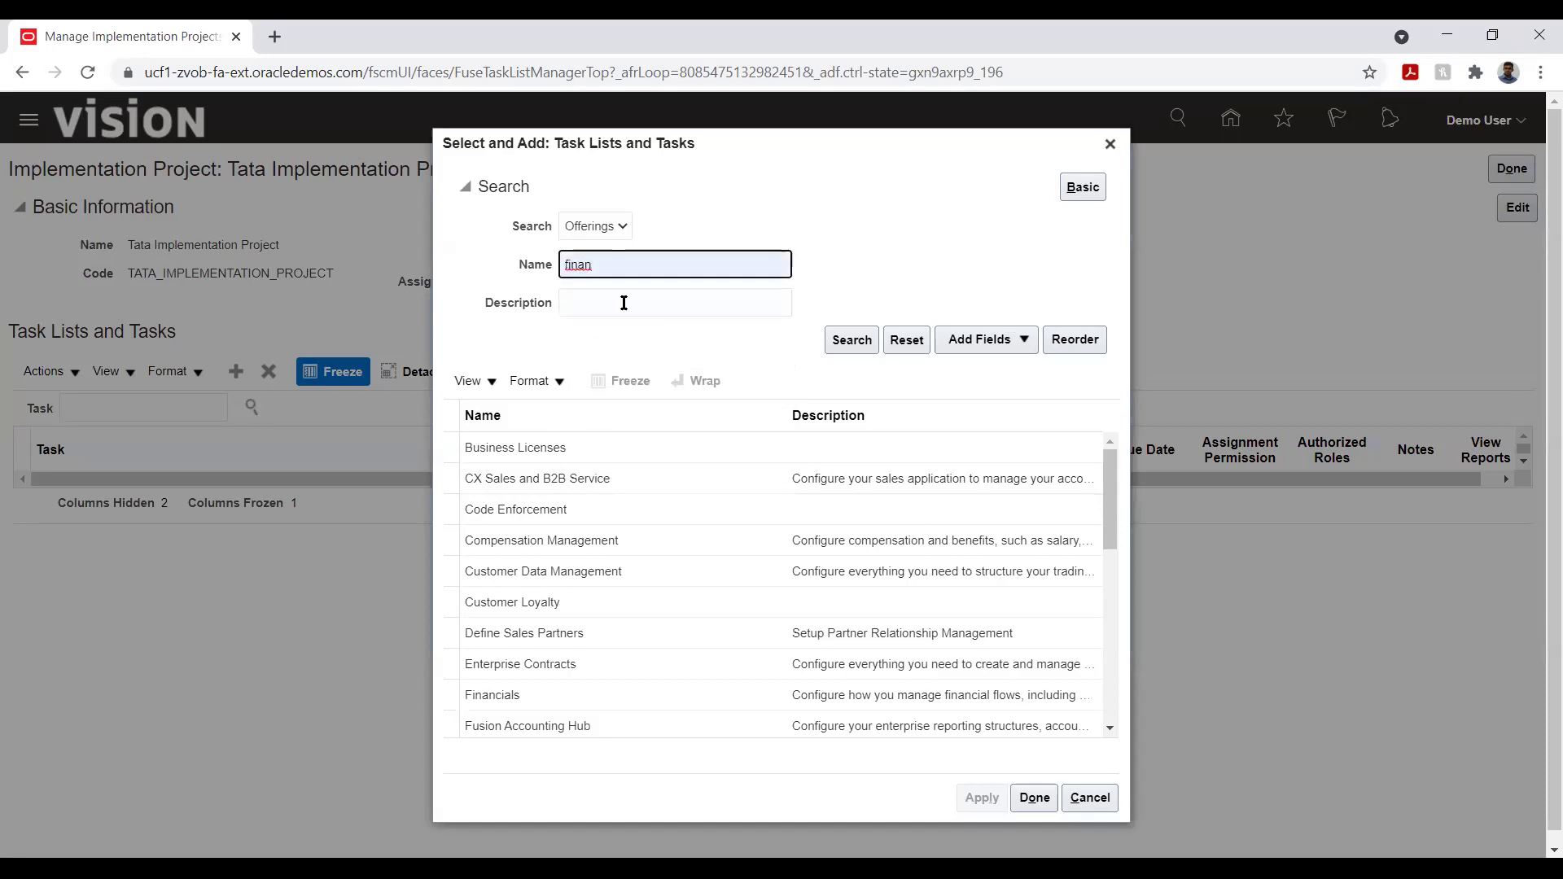
click(841, 341)
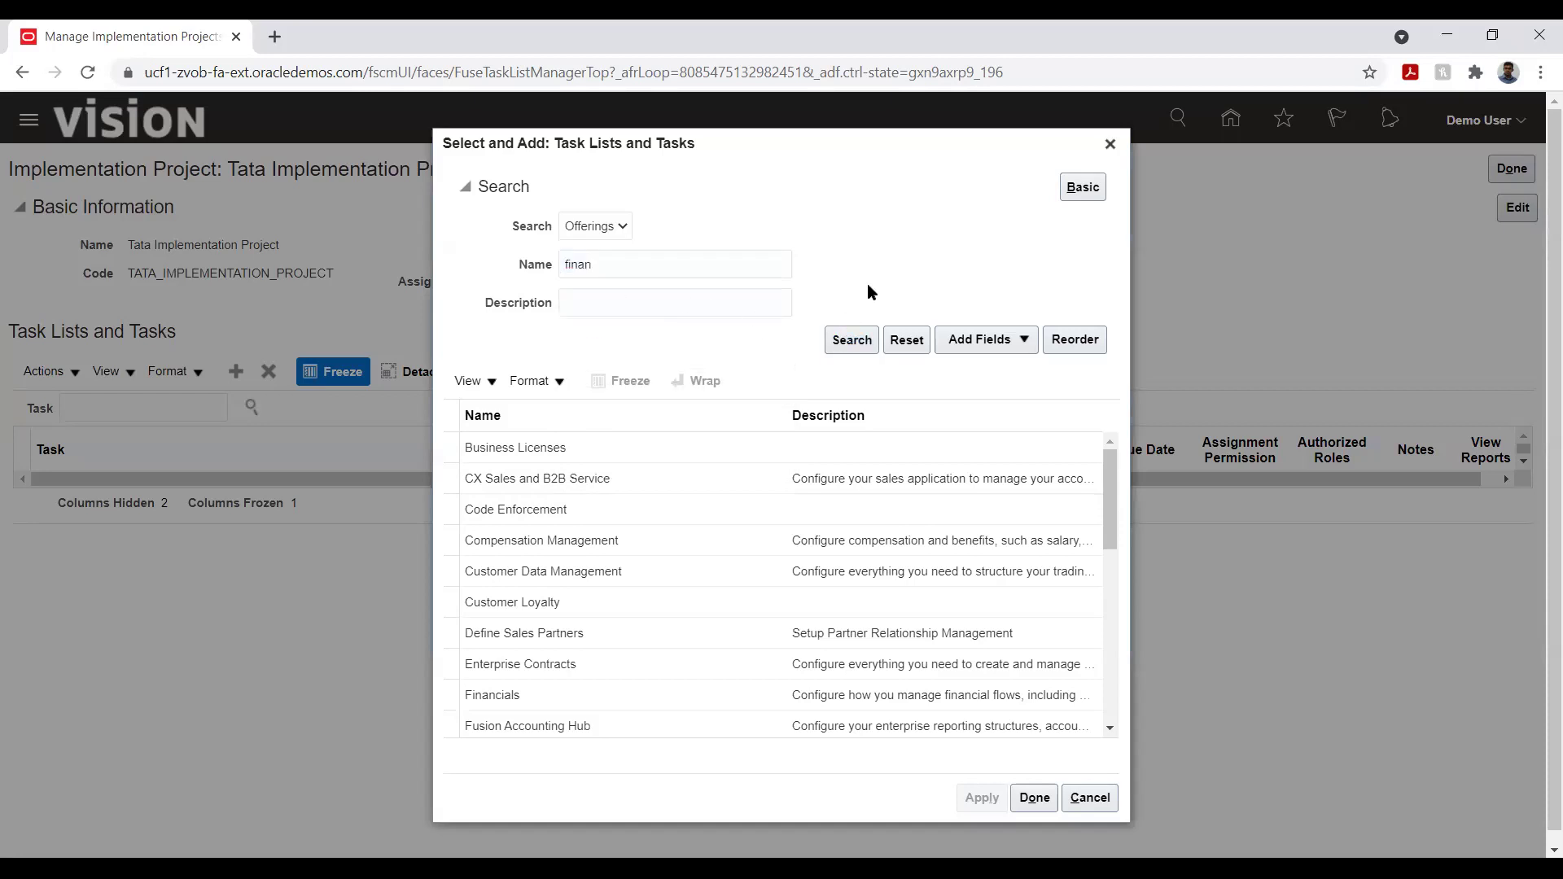
click(575, 585)
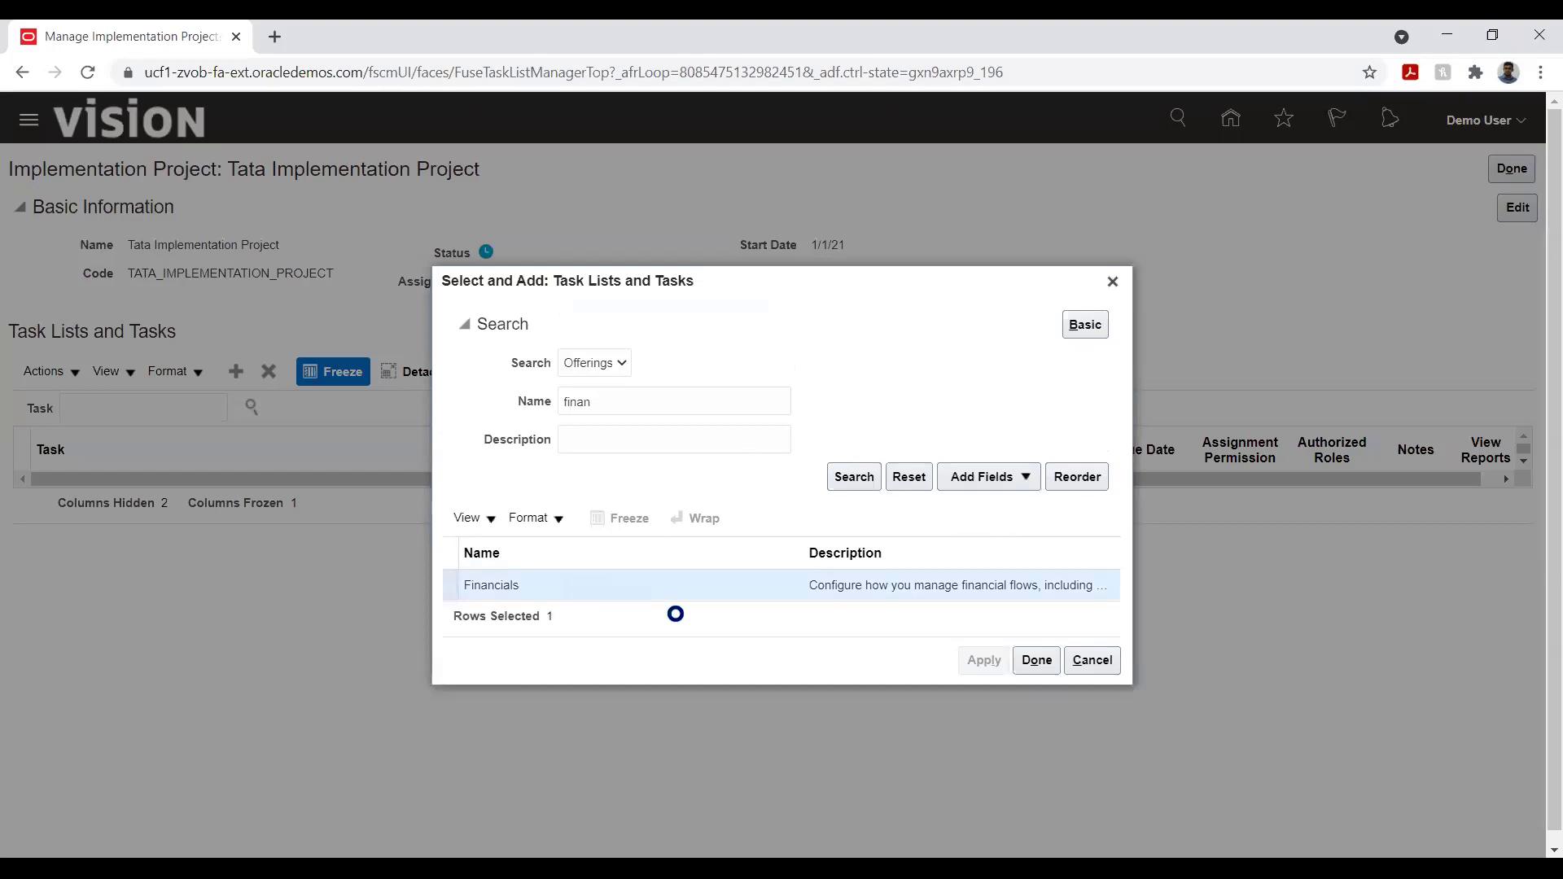
click(979, 665)
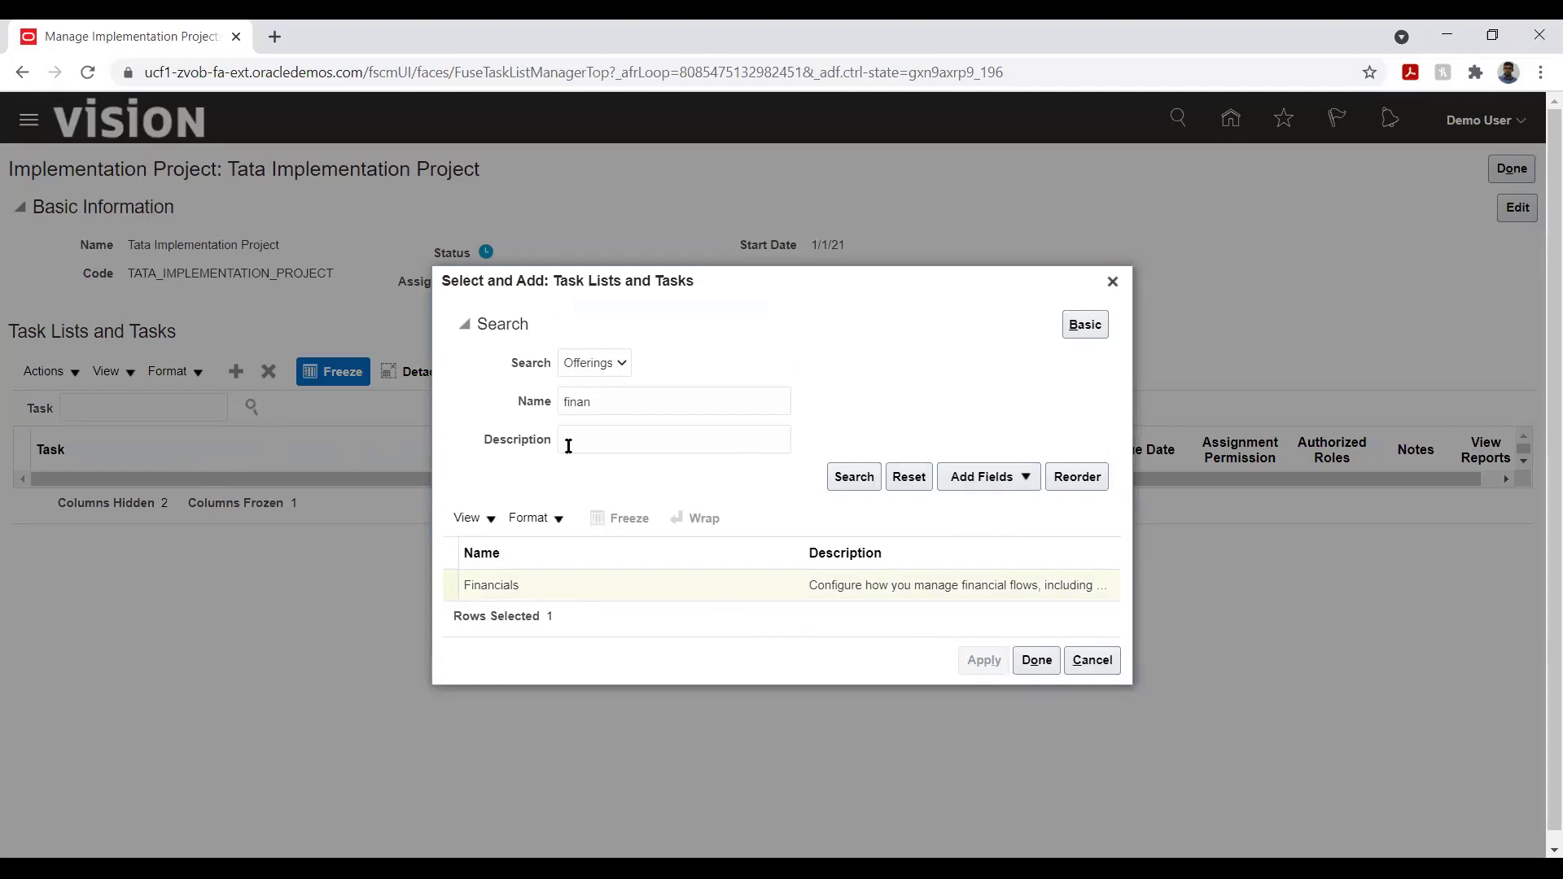
click(599, 368)
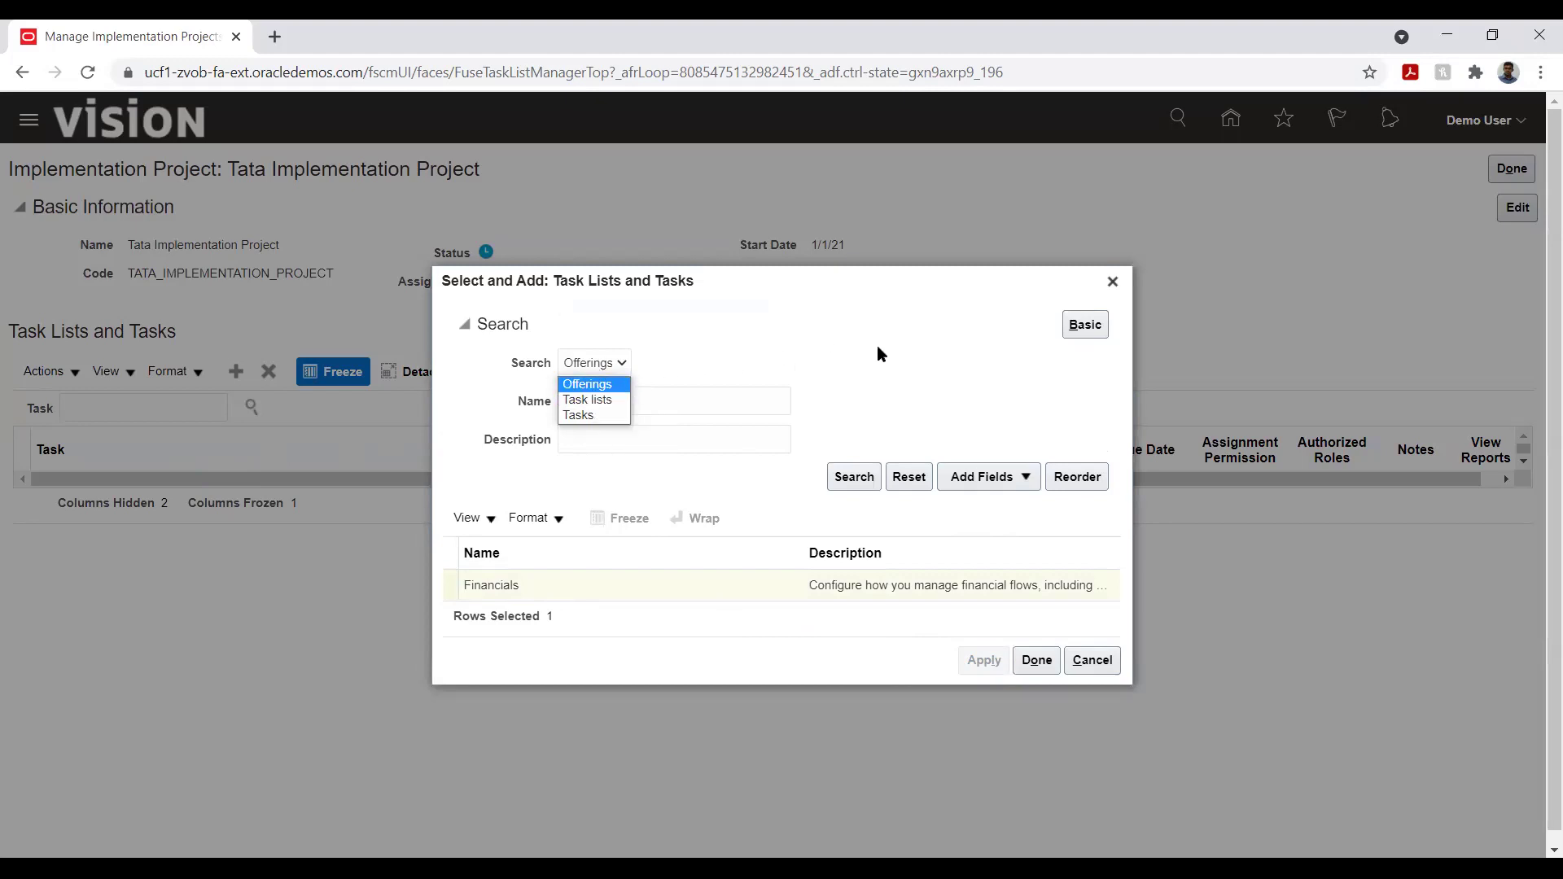
key(Tab)
text(finan)
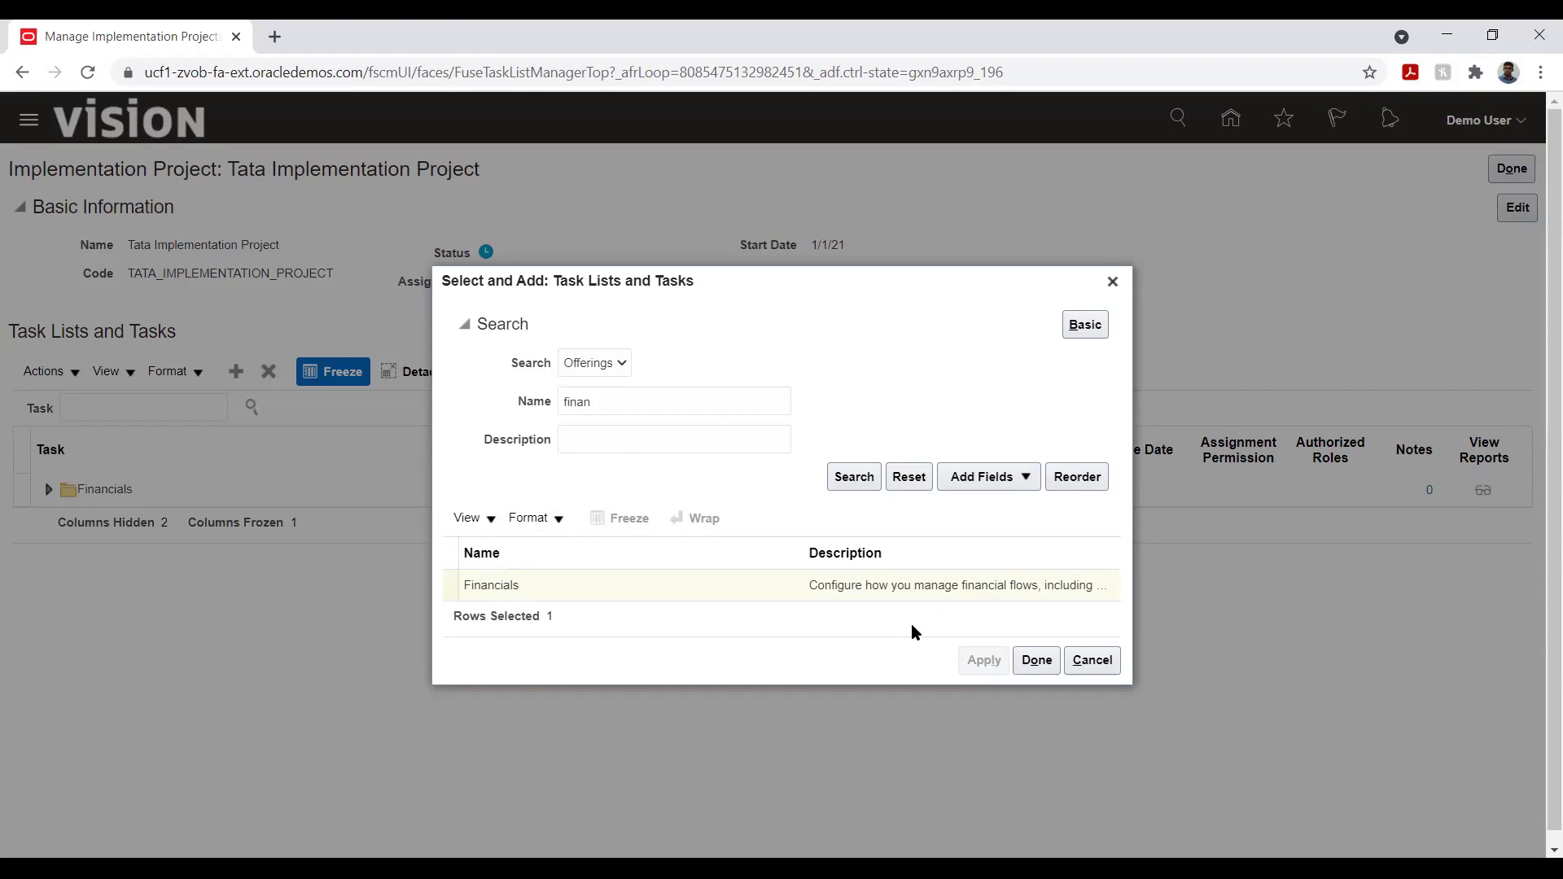
click(1036, 660)
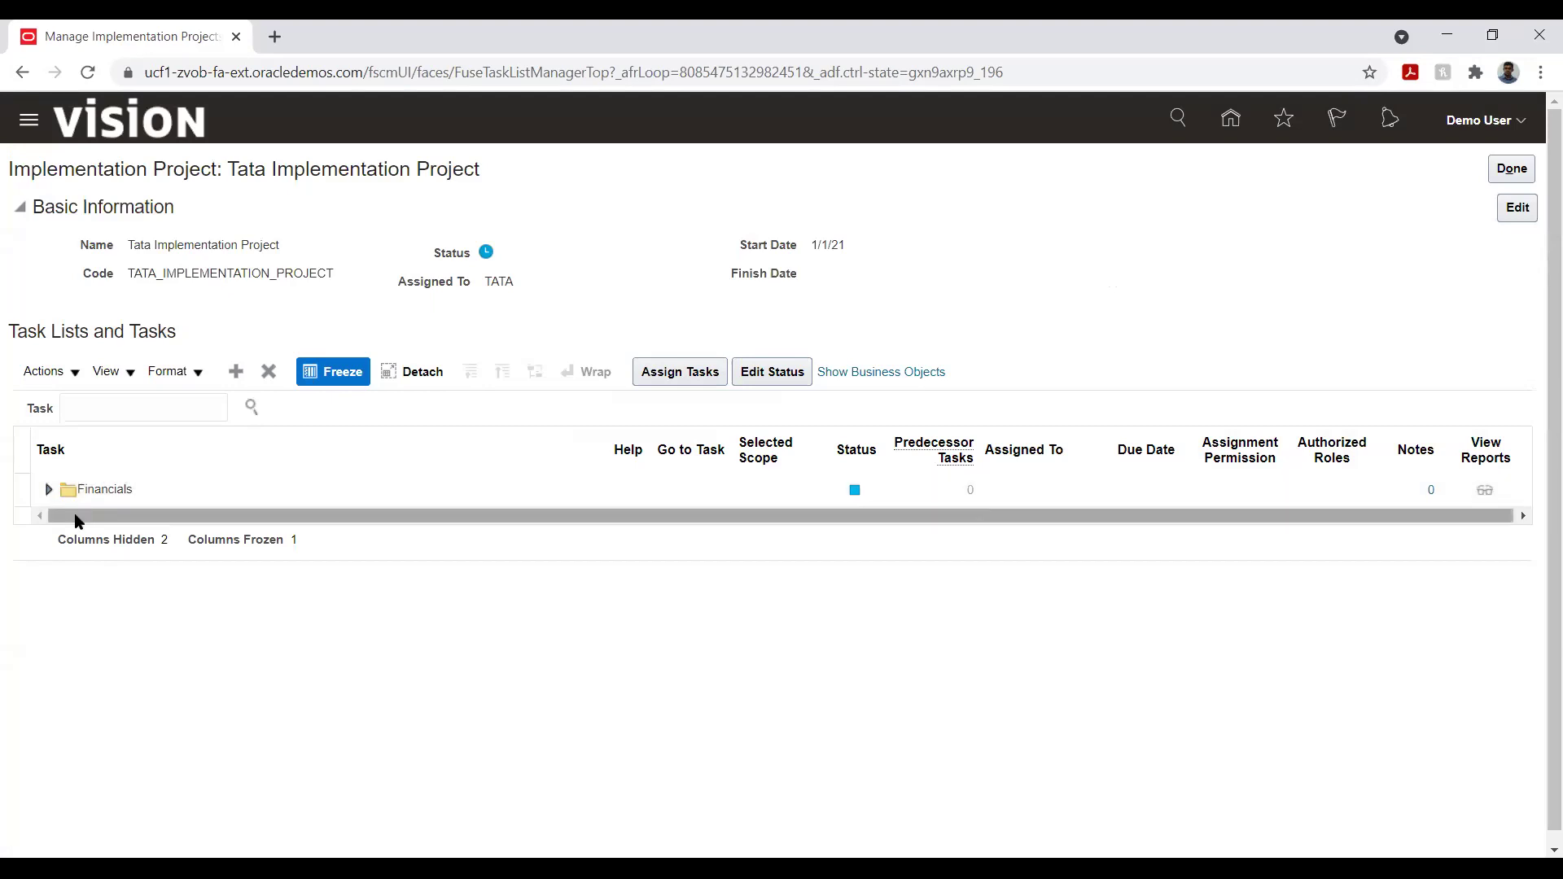
- Expand Financials and select its Define Expenses Configuration task list
click(49, 490)
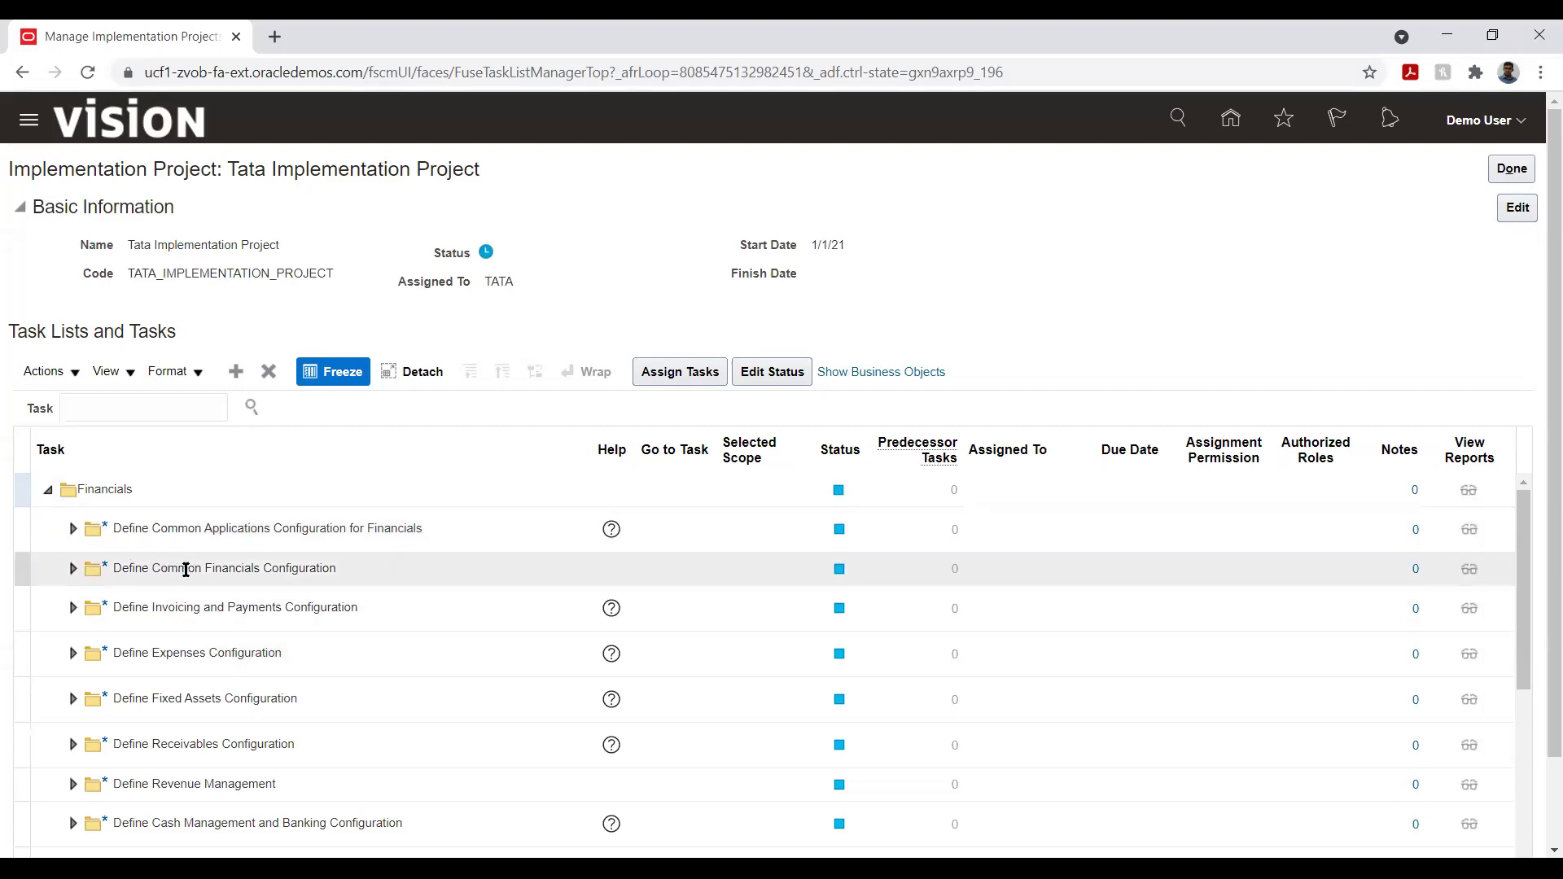
click(203, 654)
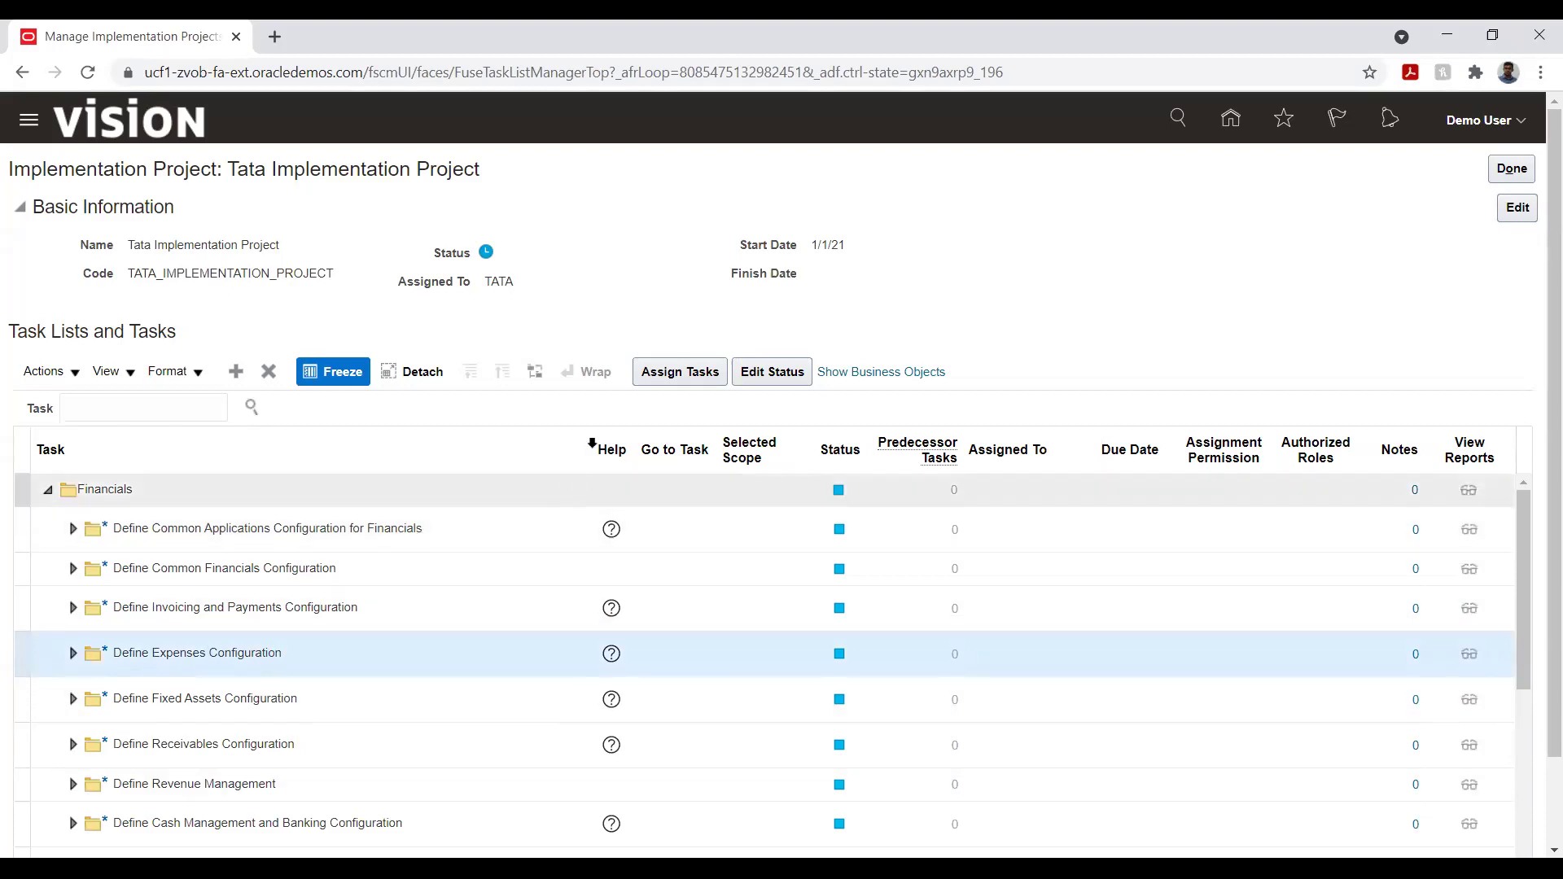
click(660, 379)
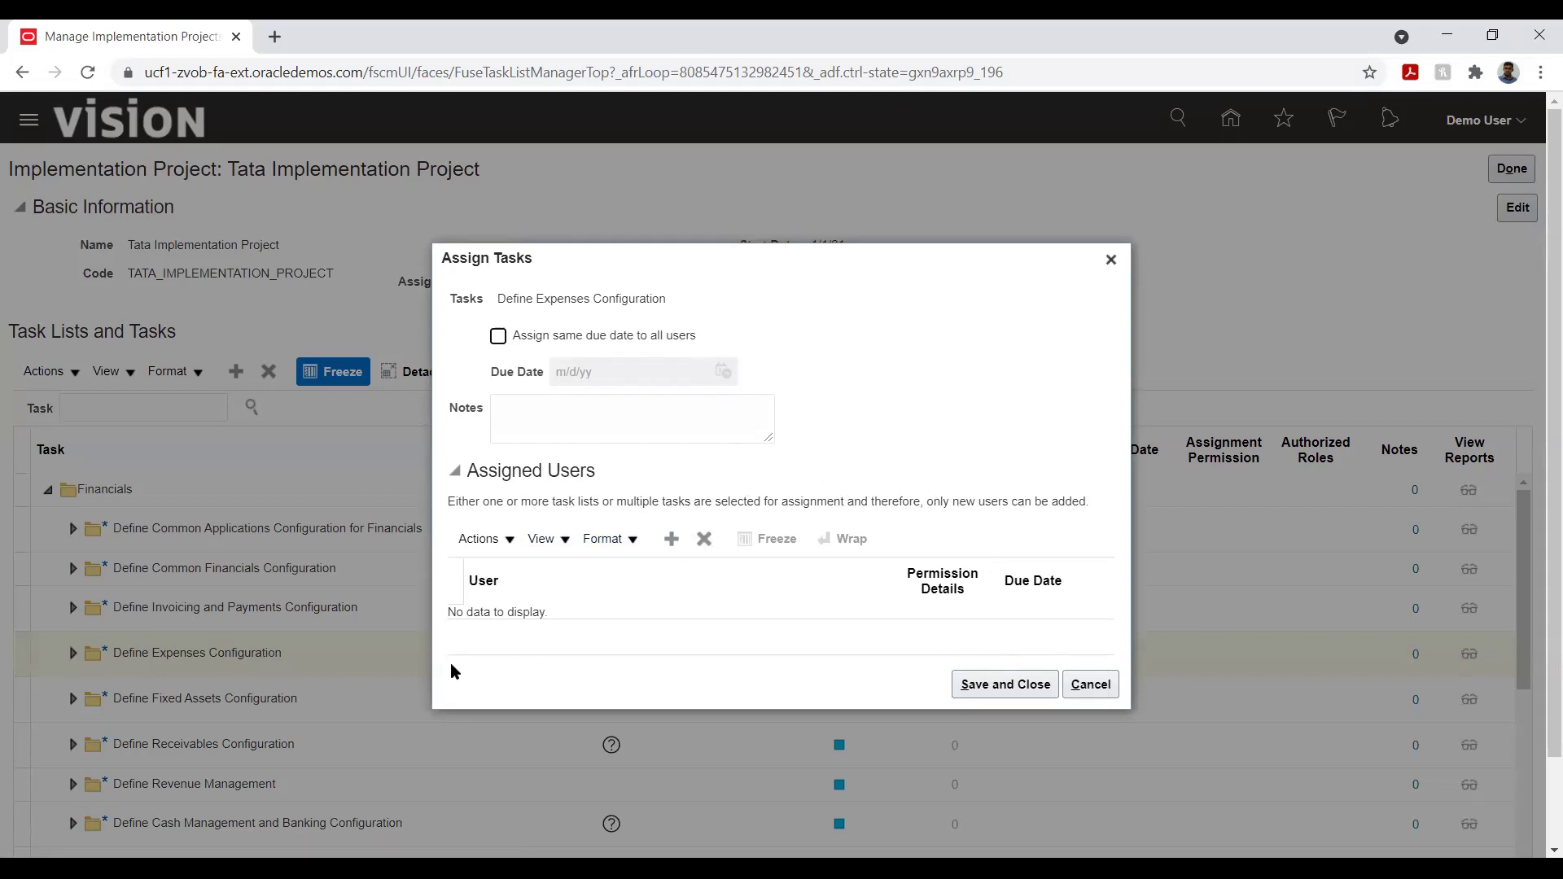
click(1089, 683)
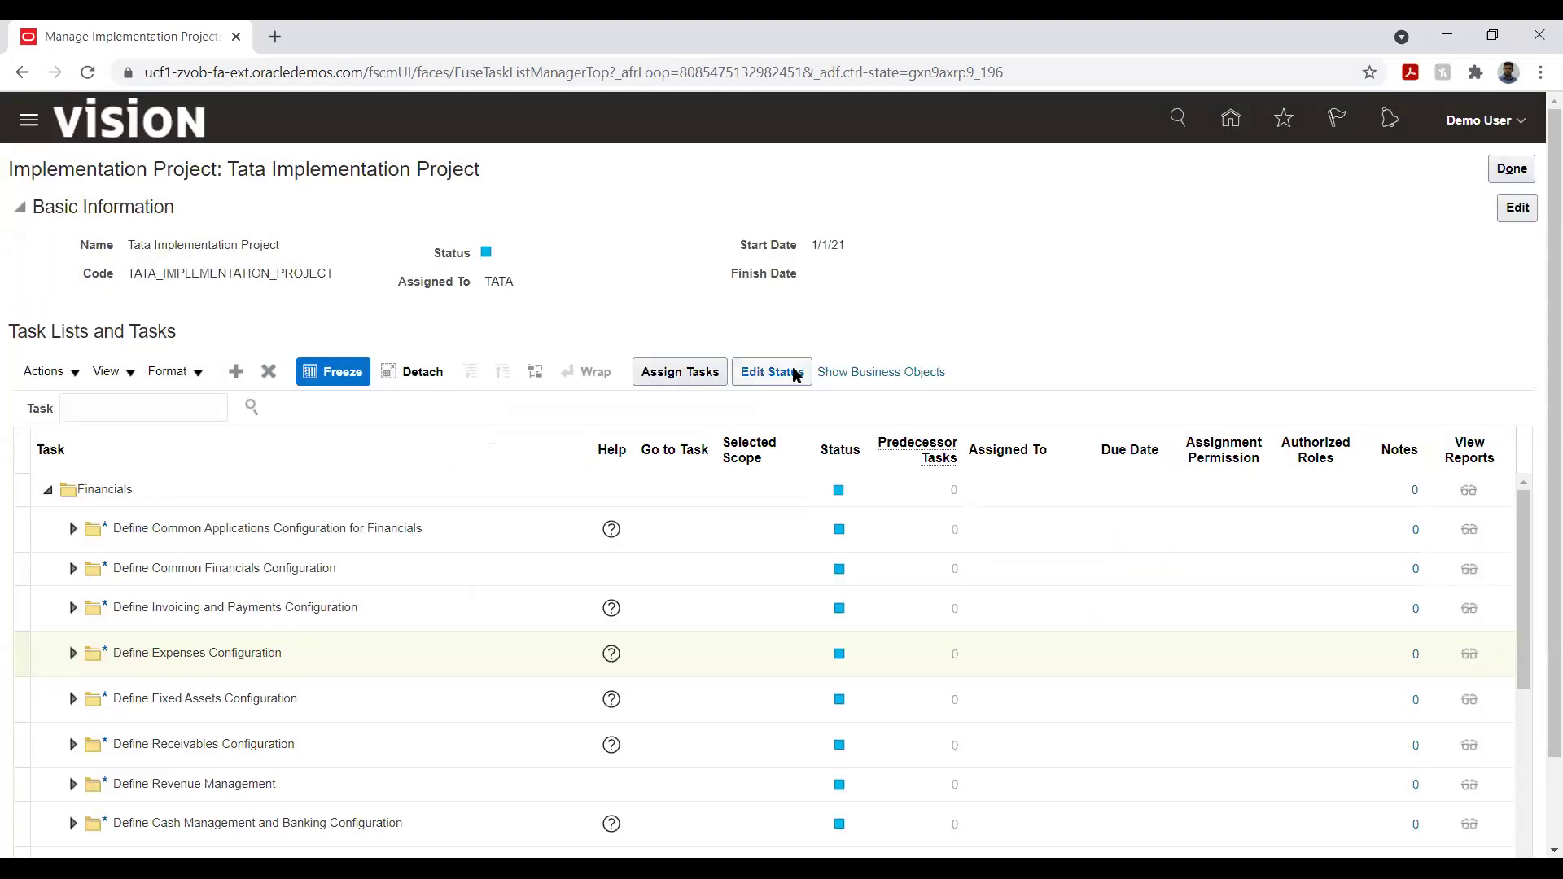
click(795, 374)
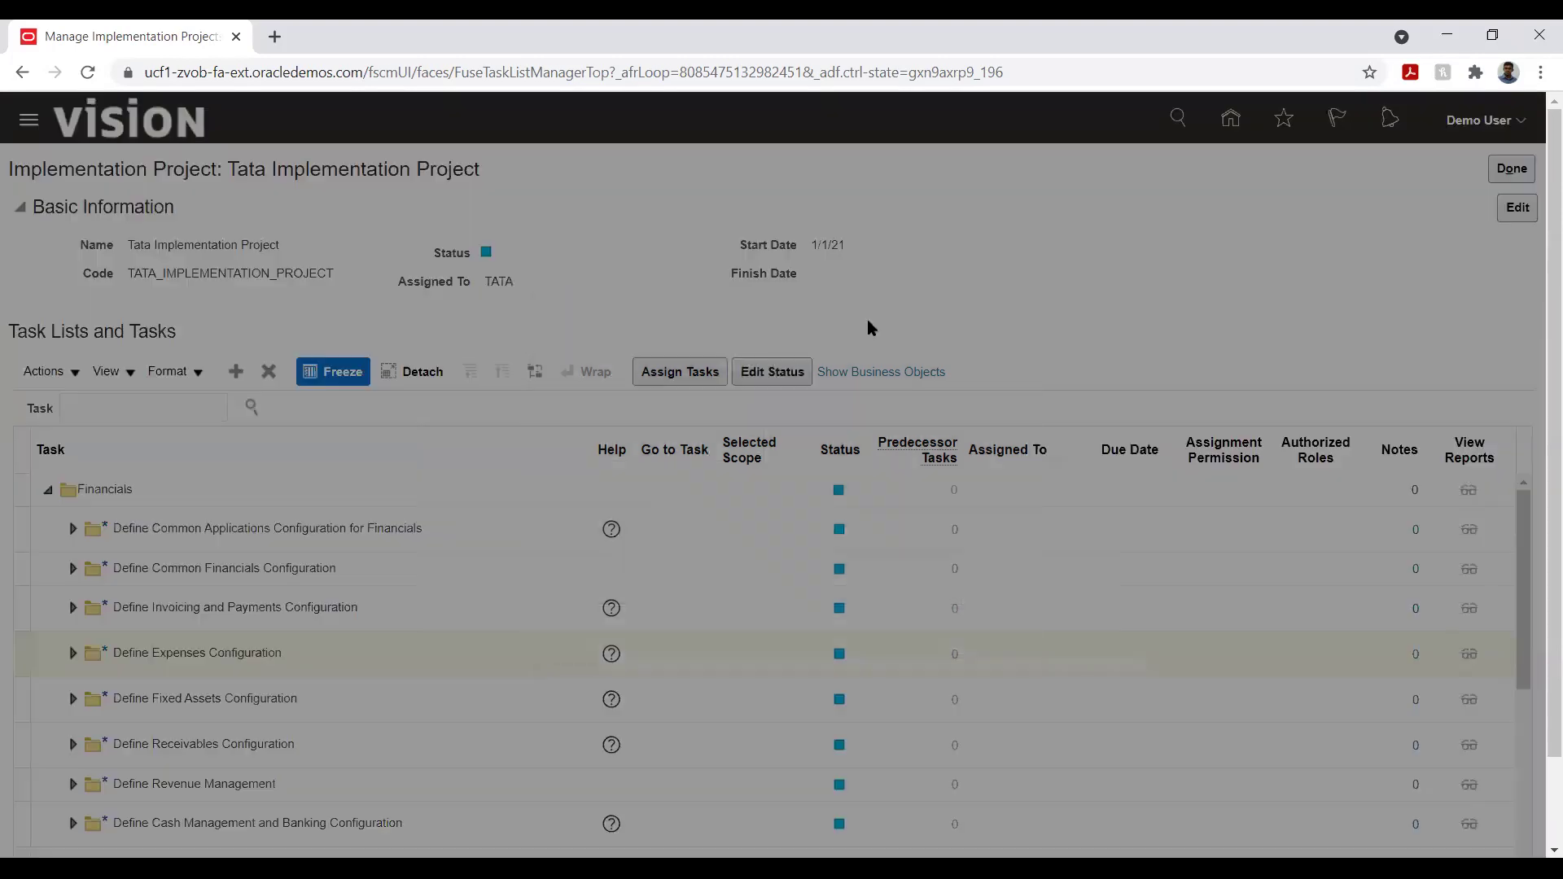
- Change the Define Expenses Configuration status to In Progress and save it
click(702, 398)
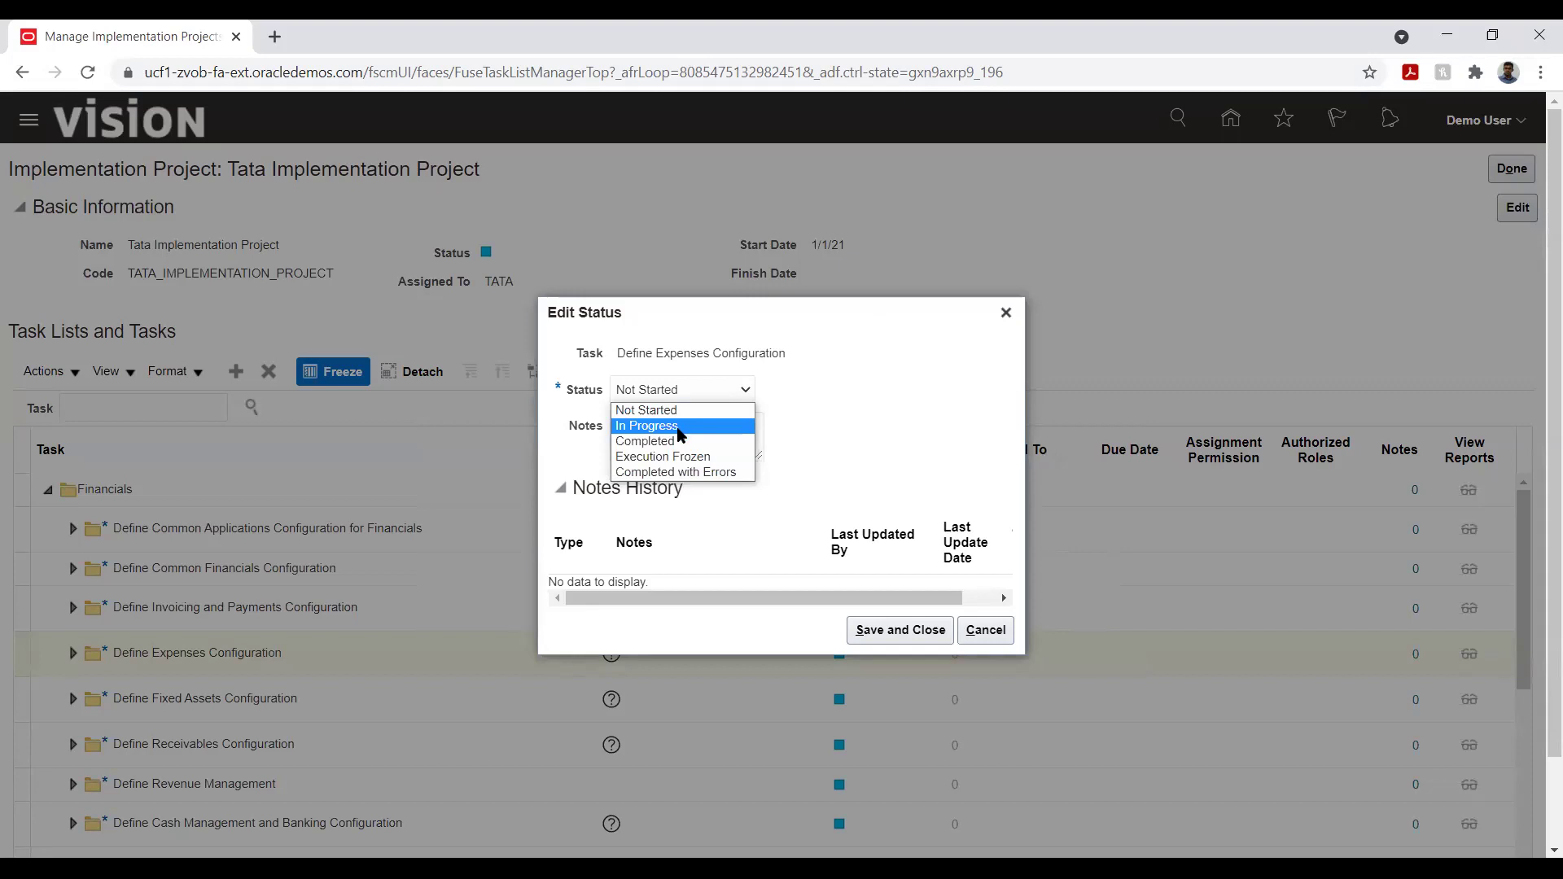
click(682, 428)
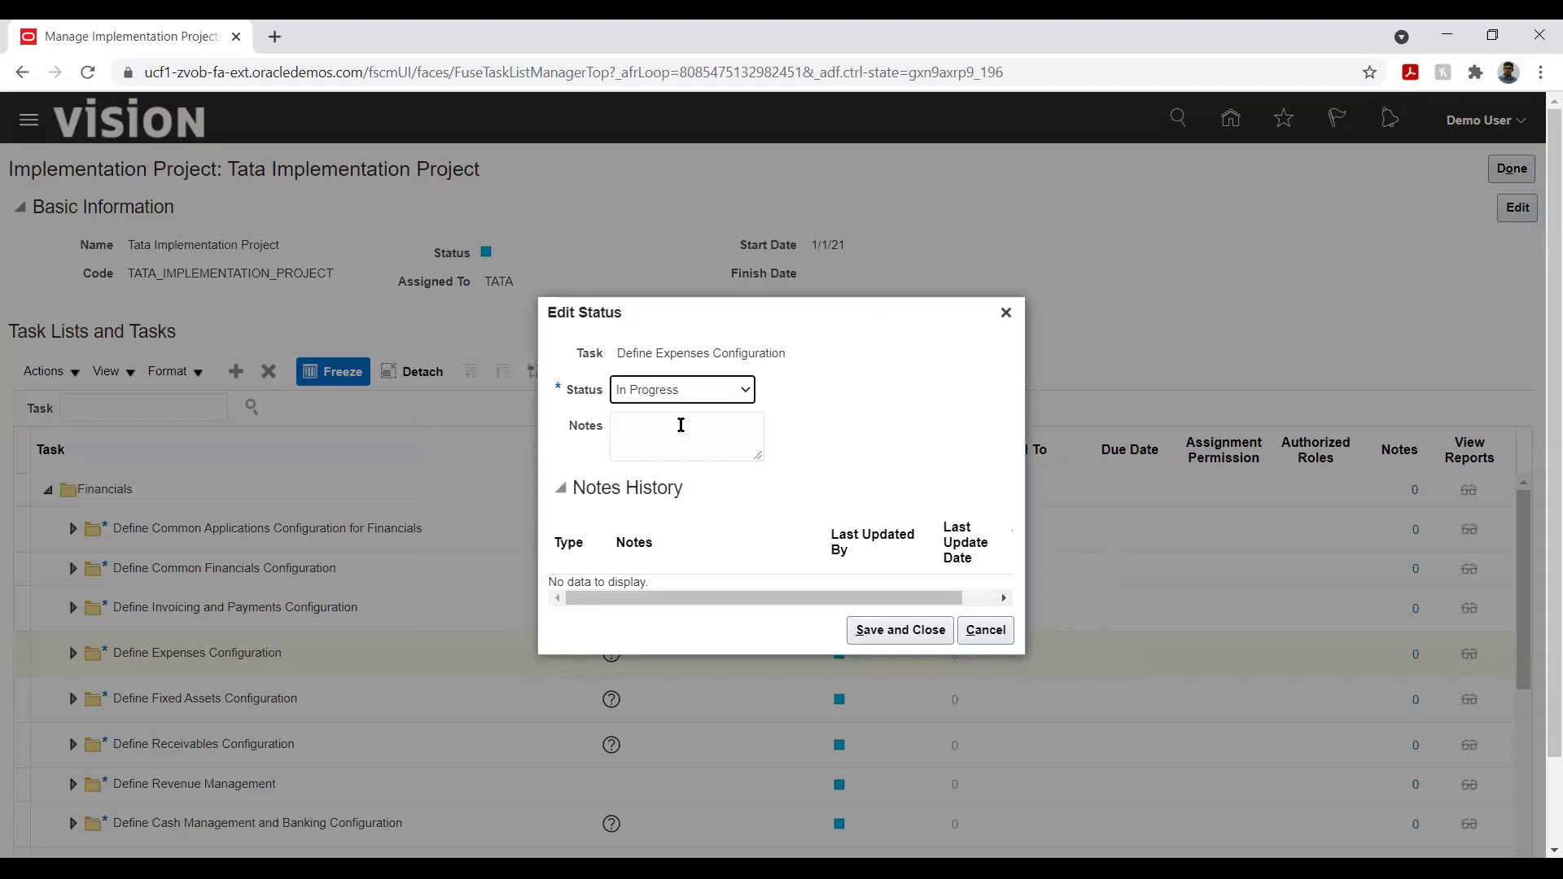
click(869, 635)
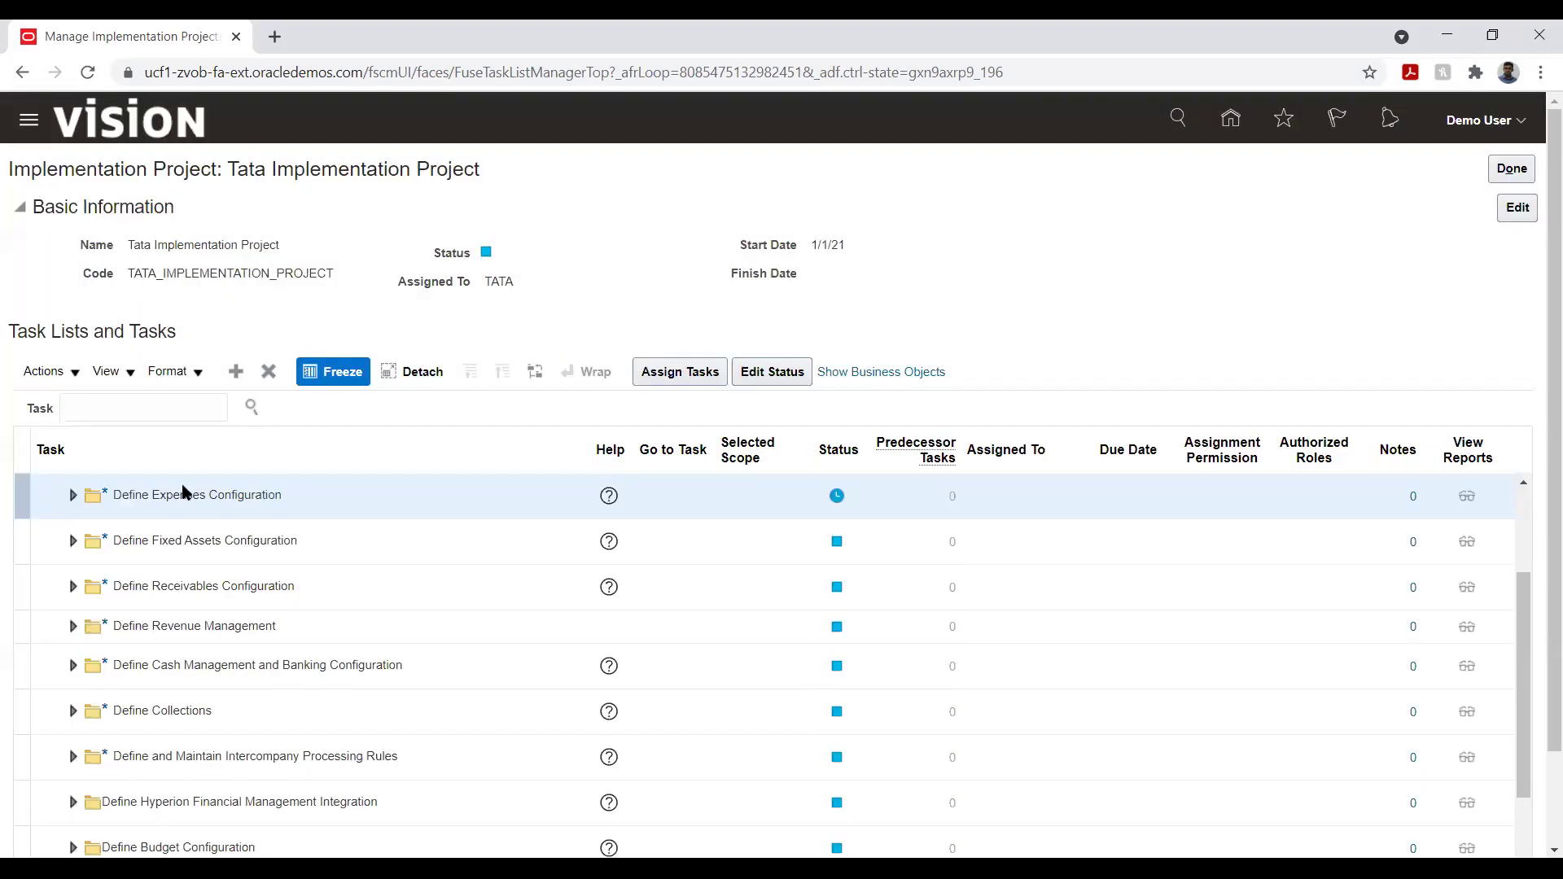
click(191, 538)
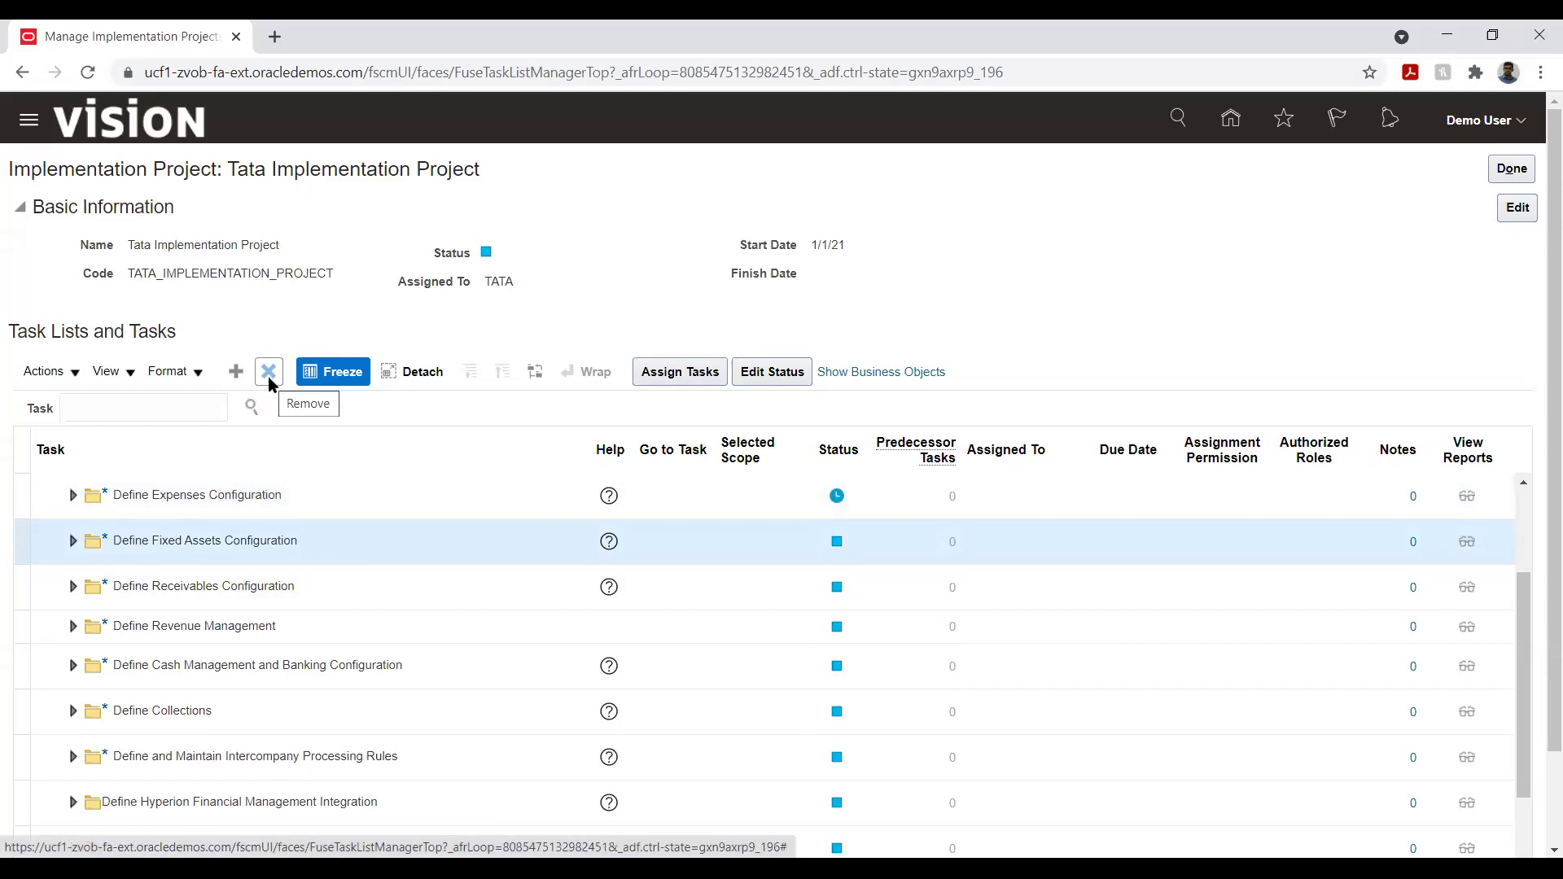
- Close the task Actions menu unused, click Done on the Tata project, and go to Overview
click(73, 373)
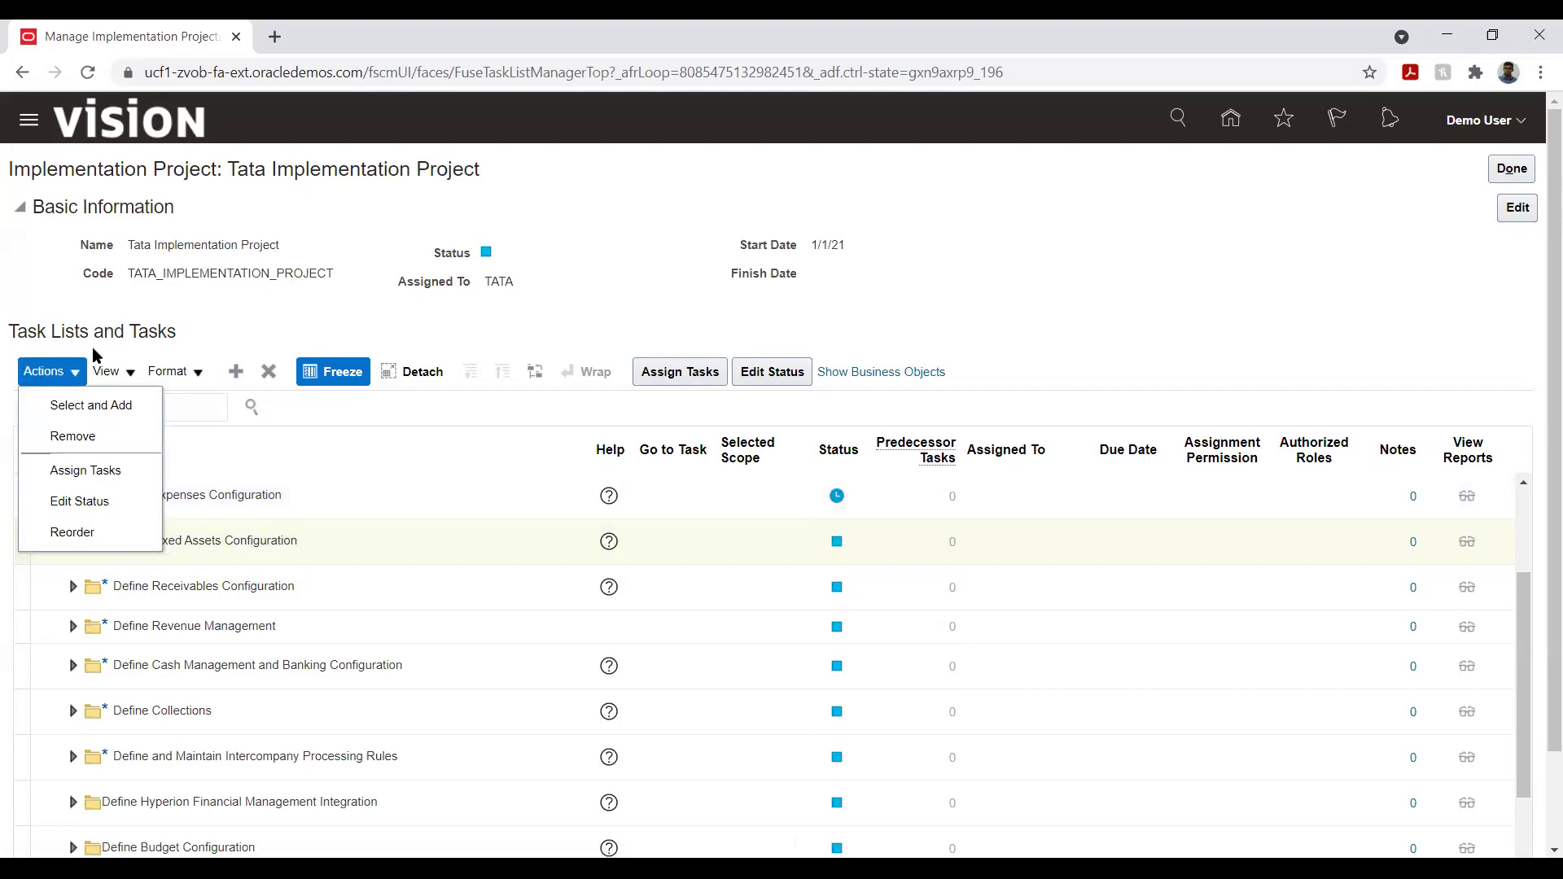
click(316, 306)
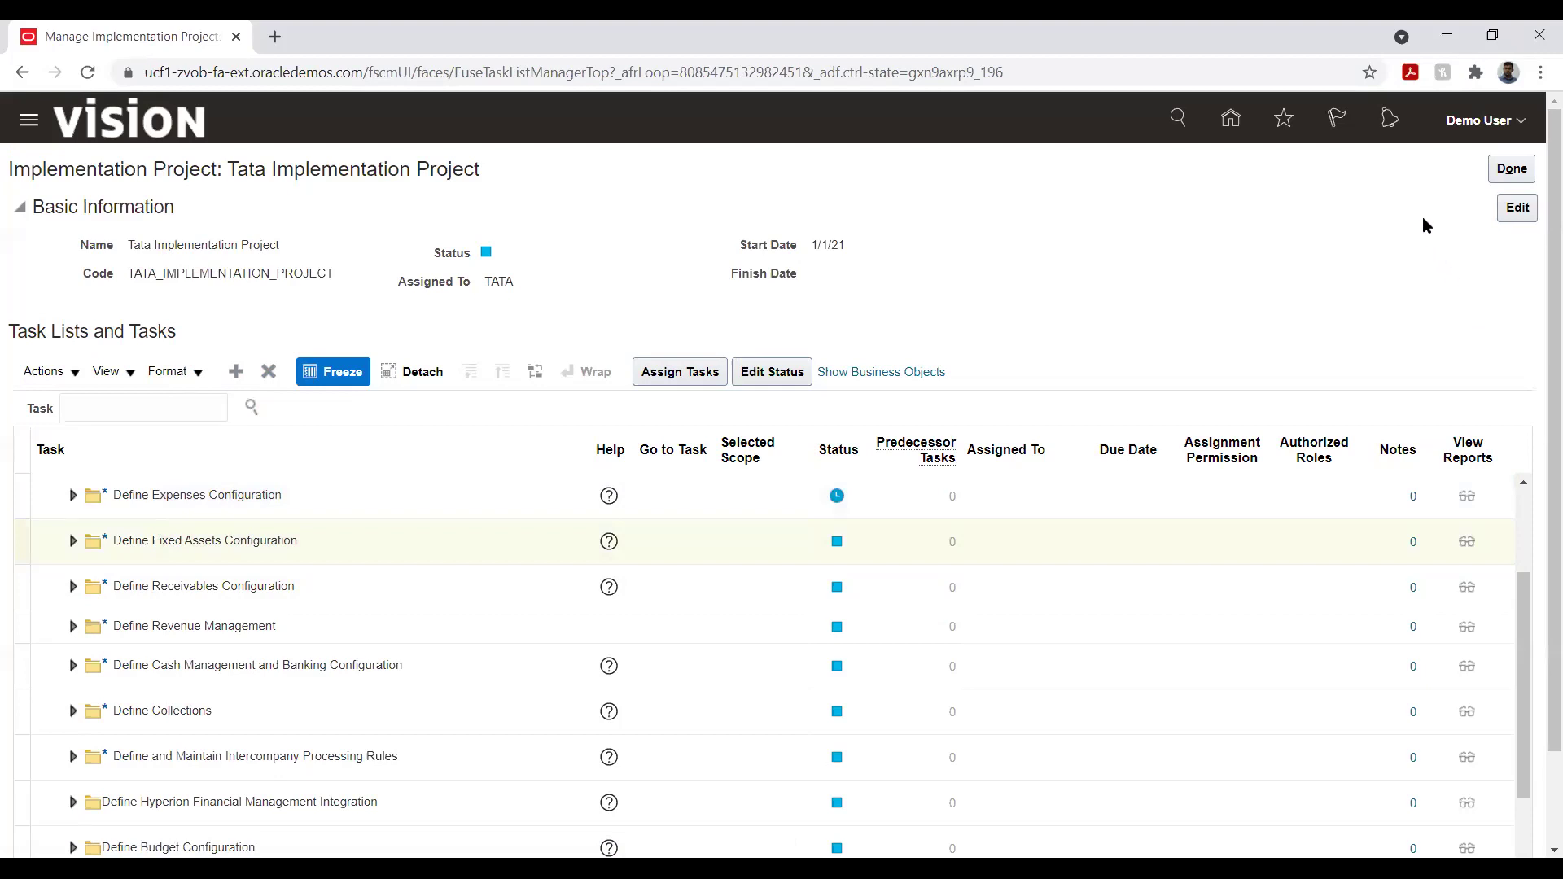
click(1513, 171)
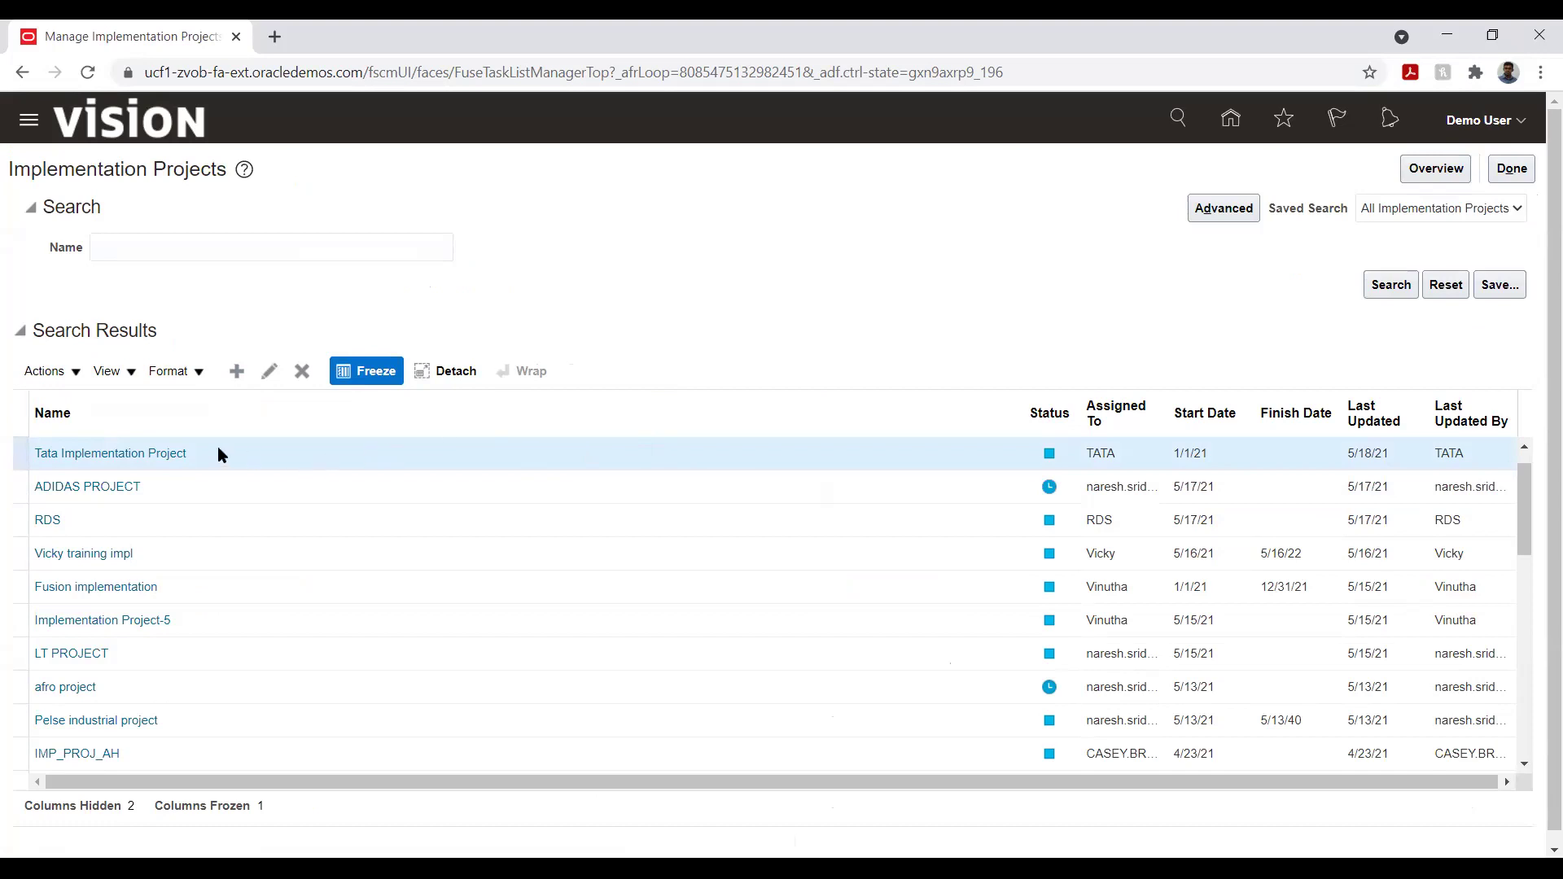
click(1424, 178)
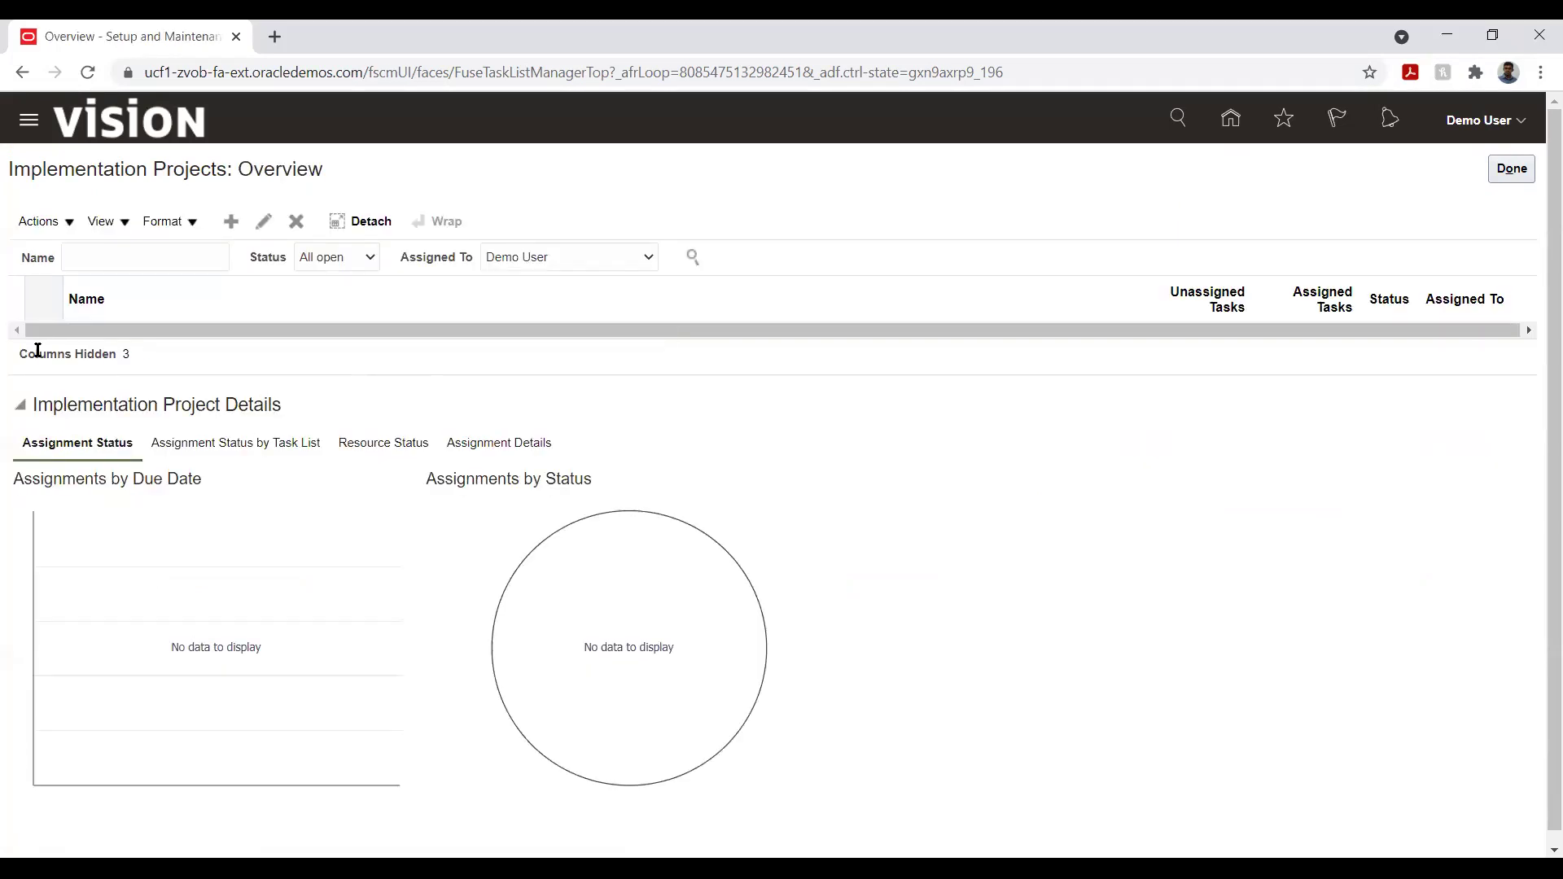
- Start and cancel a new implementation project, then switch assignment status charts to by-task-list view
scroll(4, 424, down, 1)
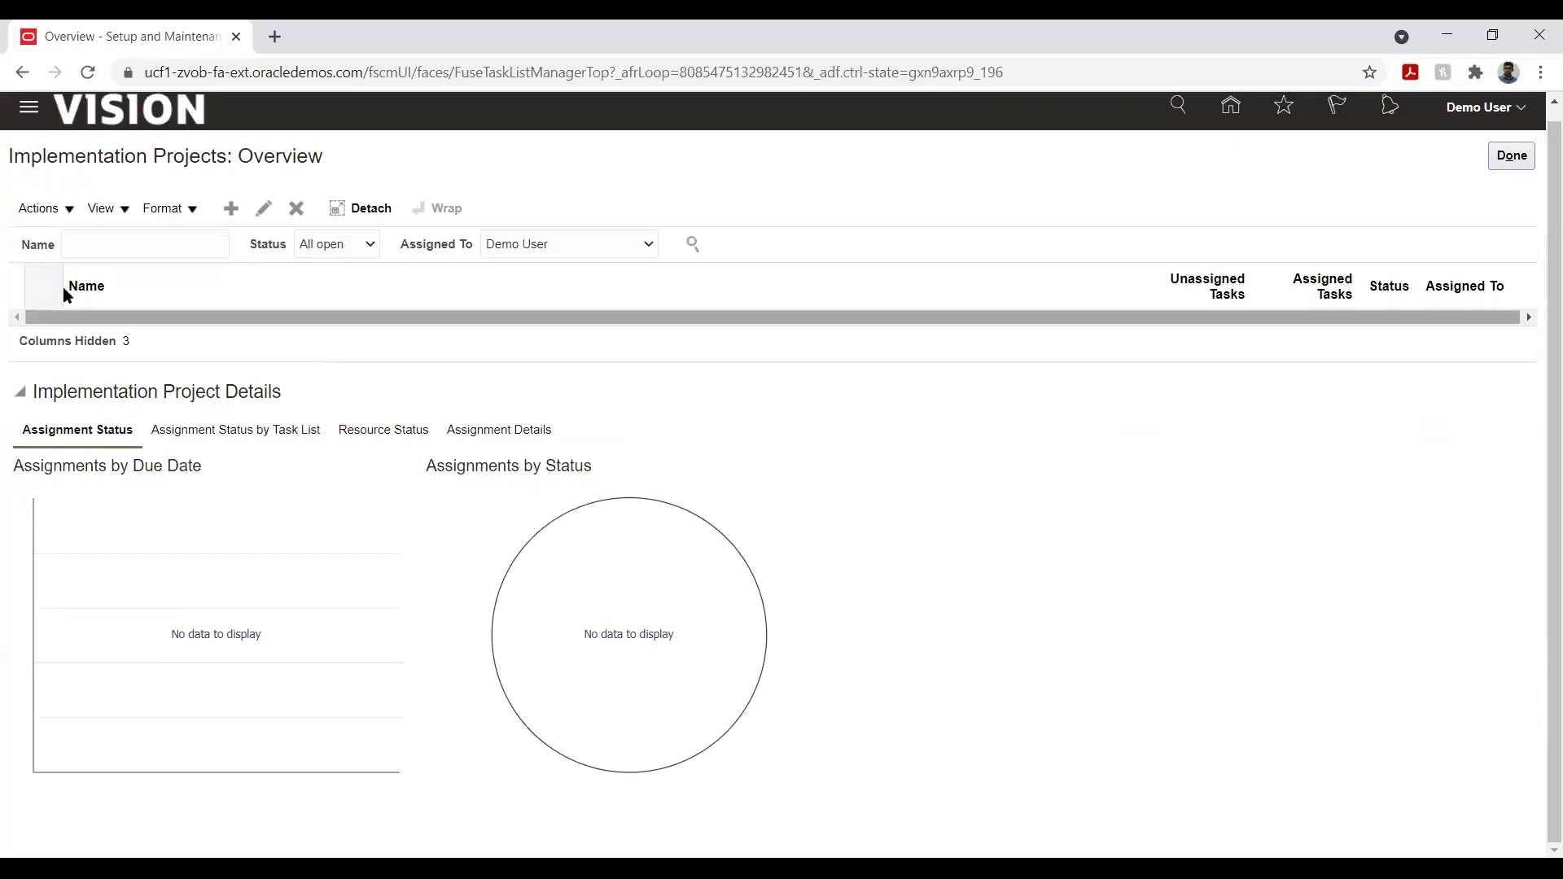
click(236, 212)
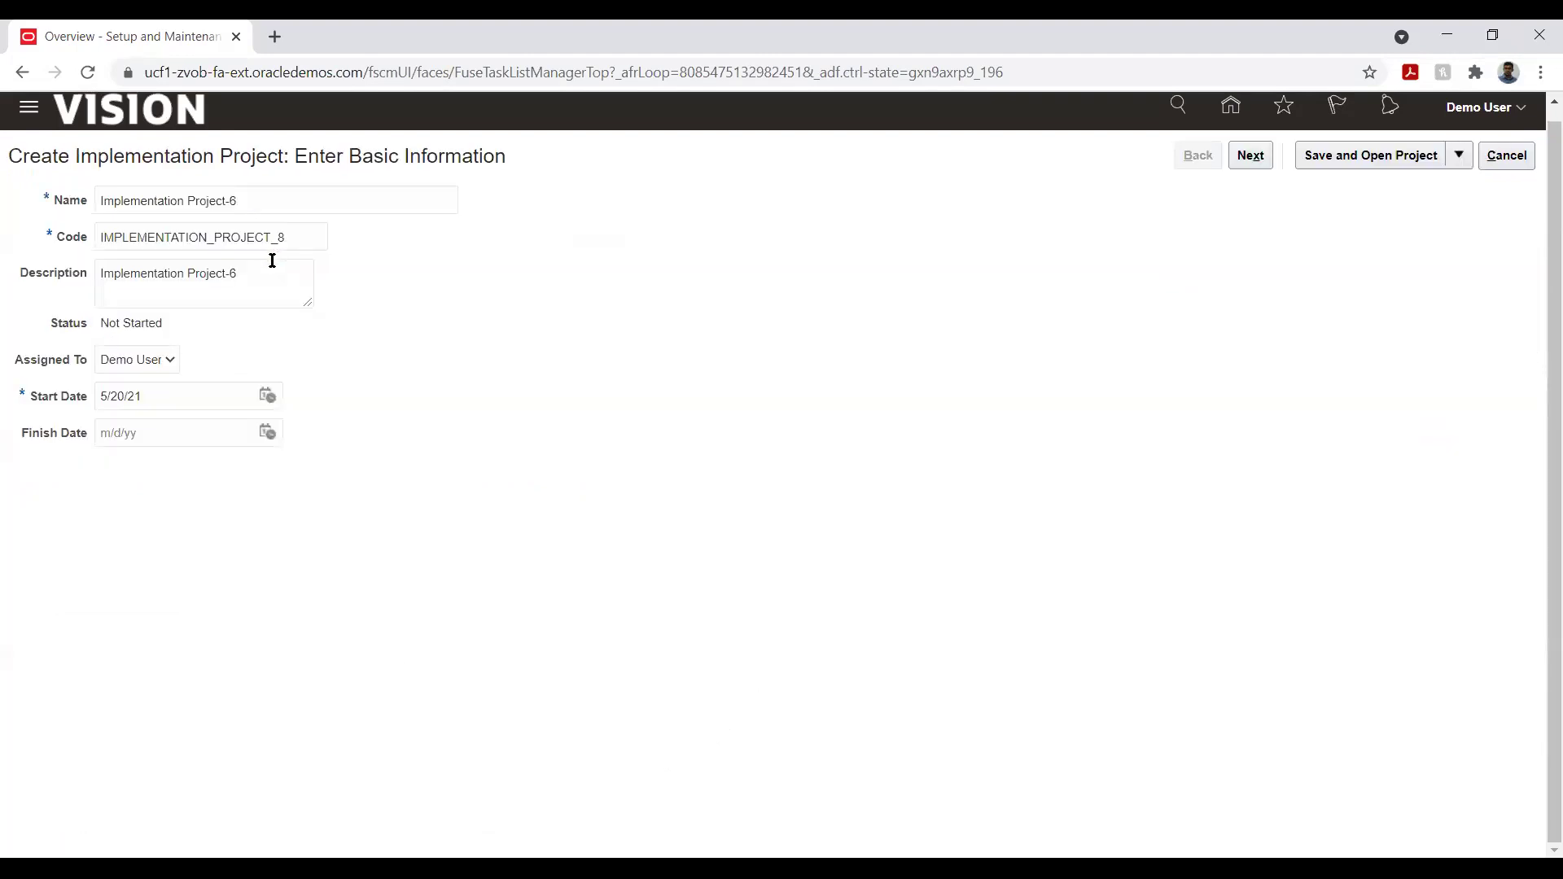
click(1506, 155)
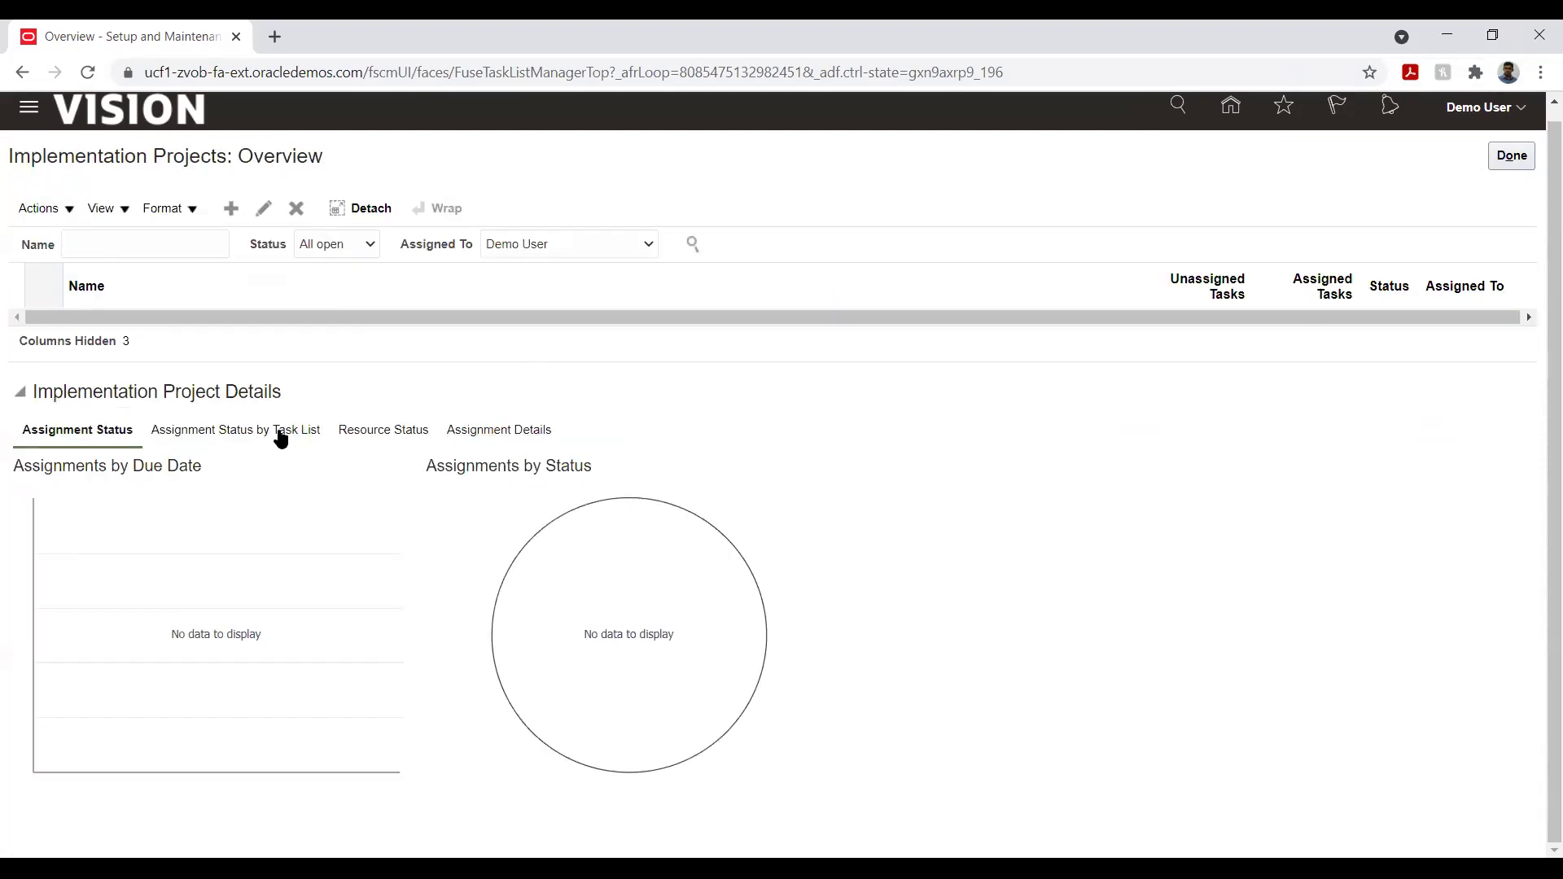
click(271, 431)
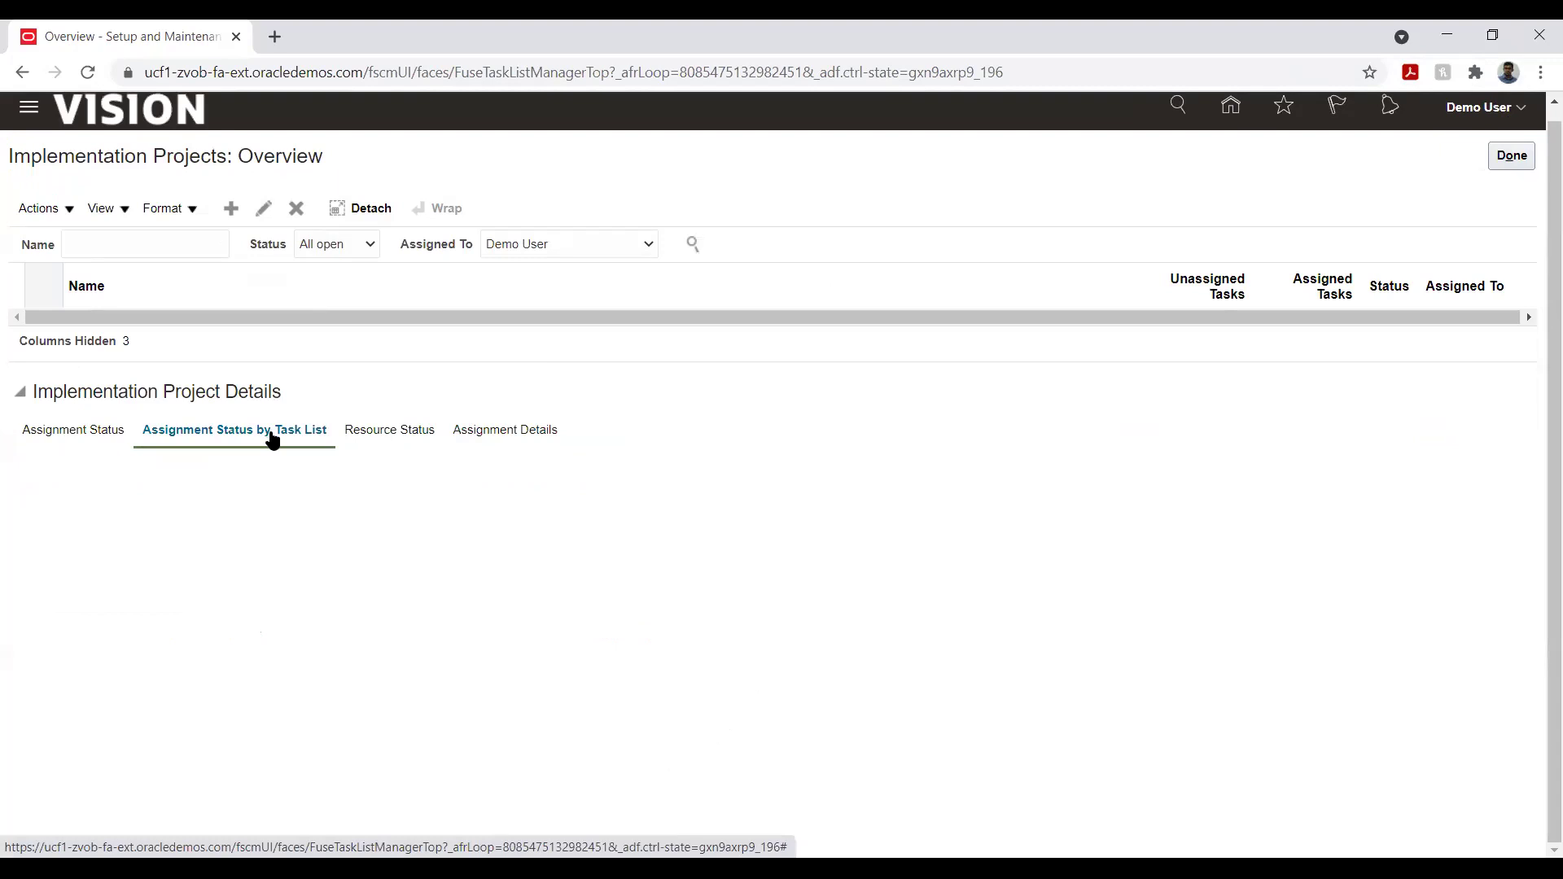
click(102, 440)
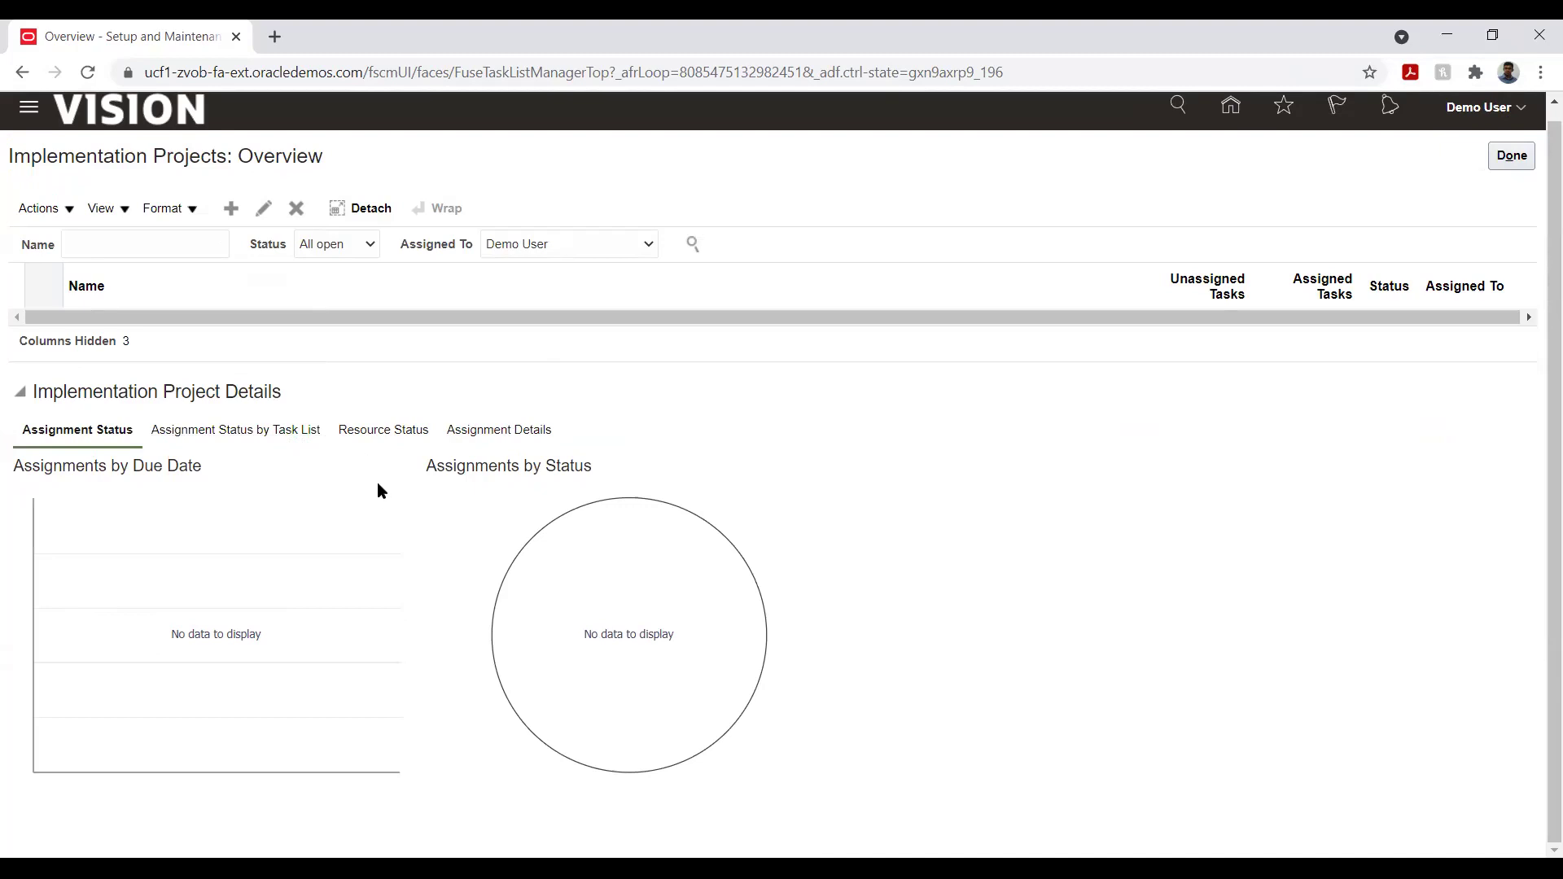
click(389, 430)
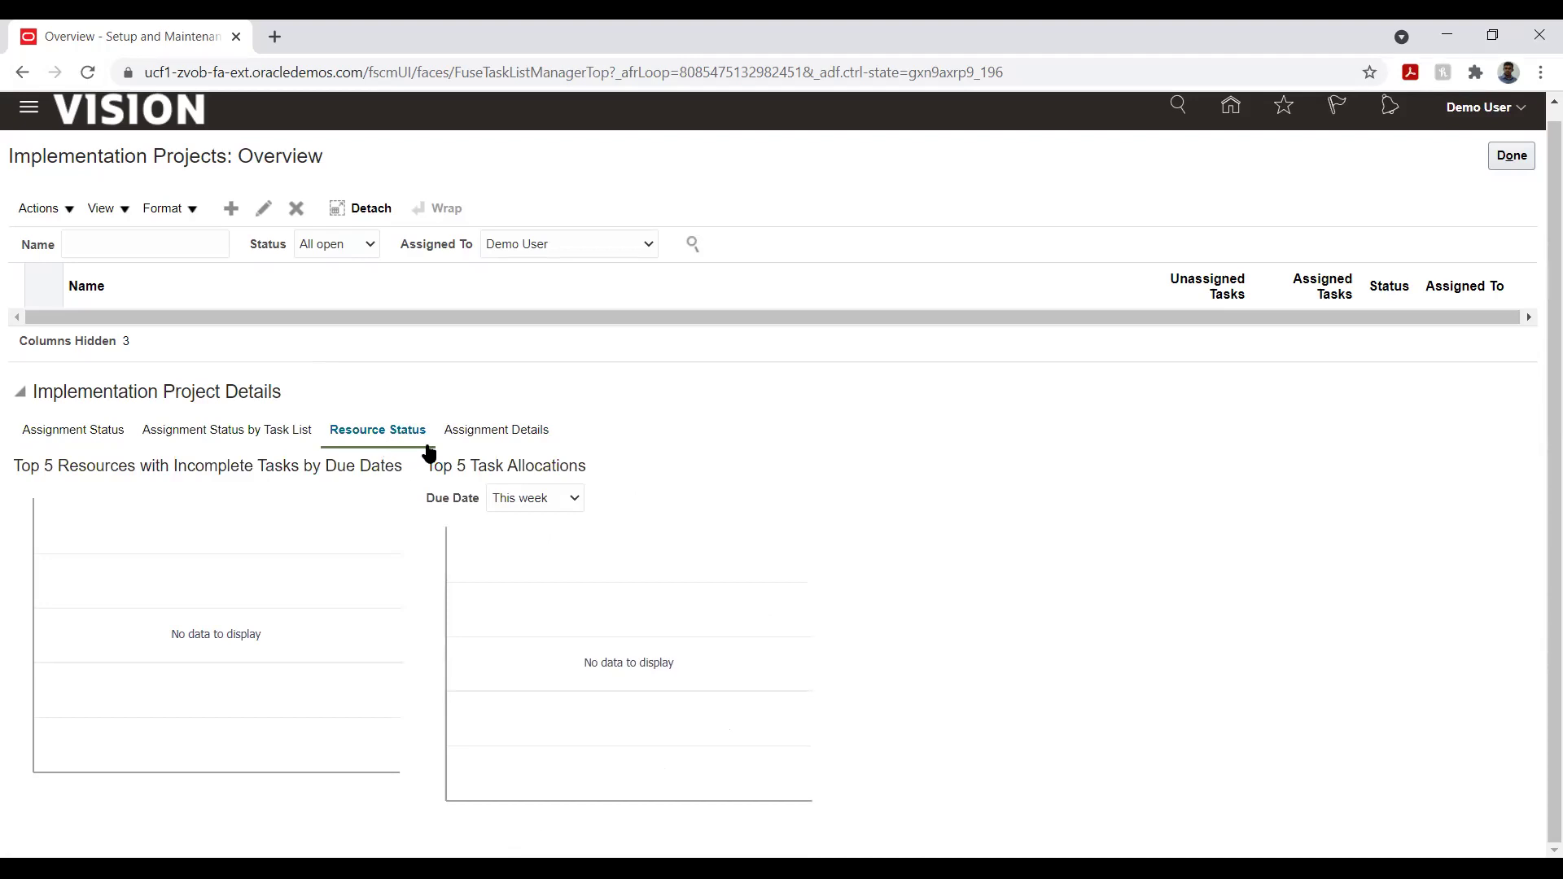
click(480, 433)
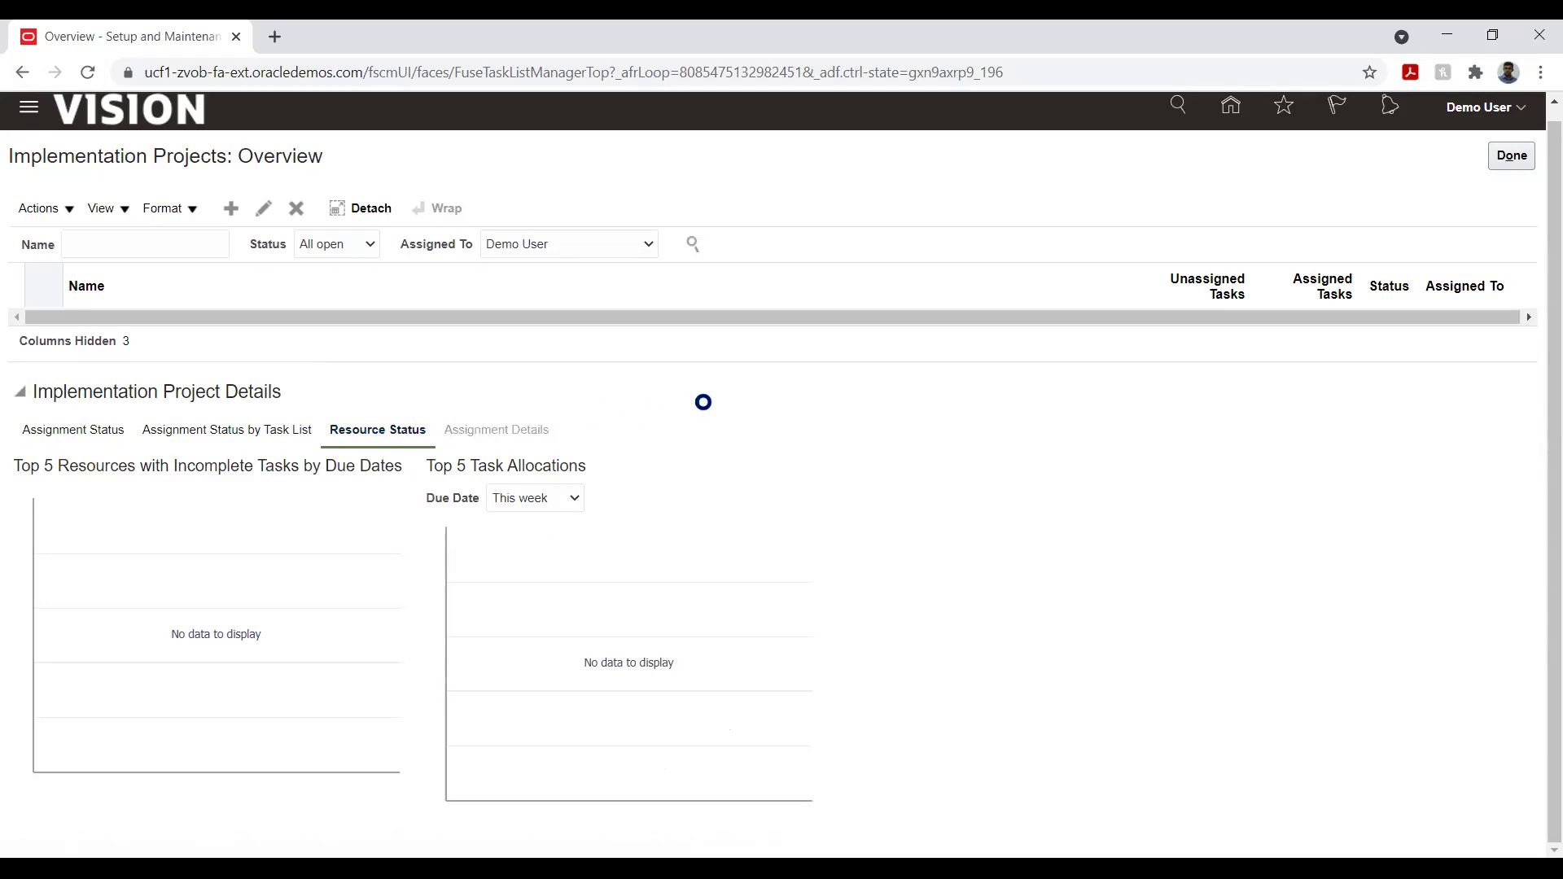
click(384, 432)
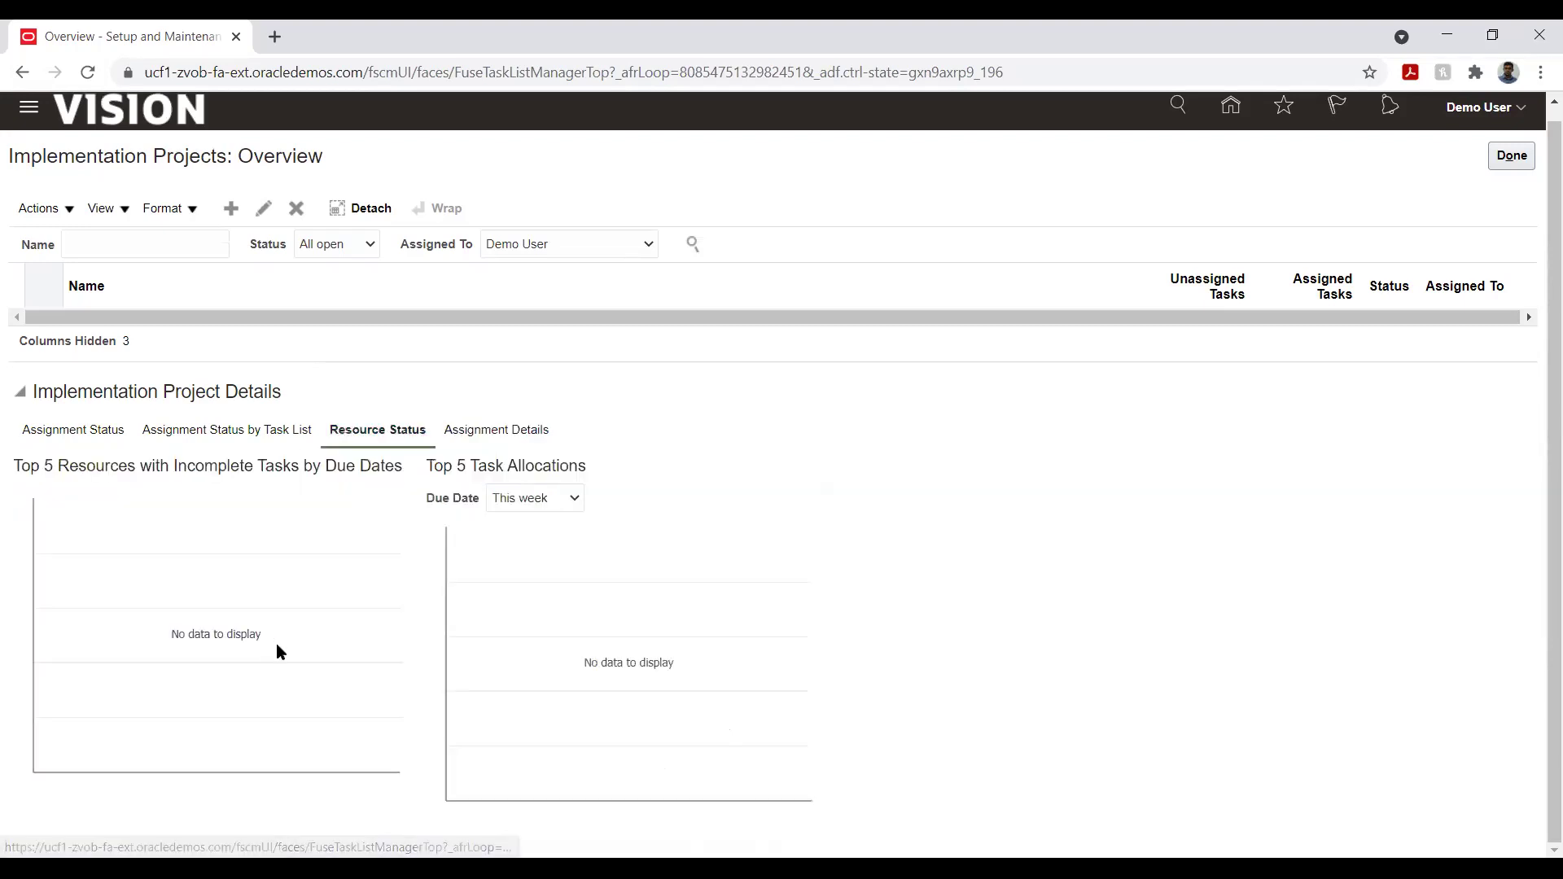
click(544, 500)
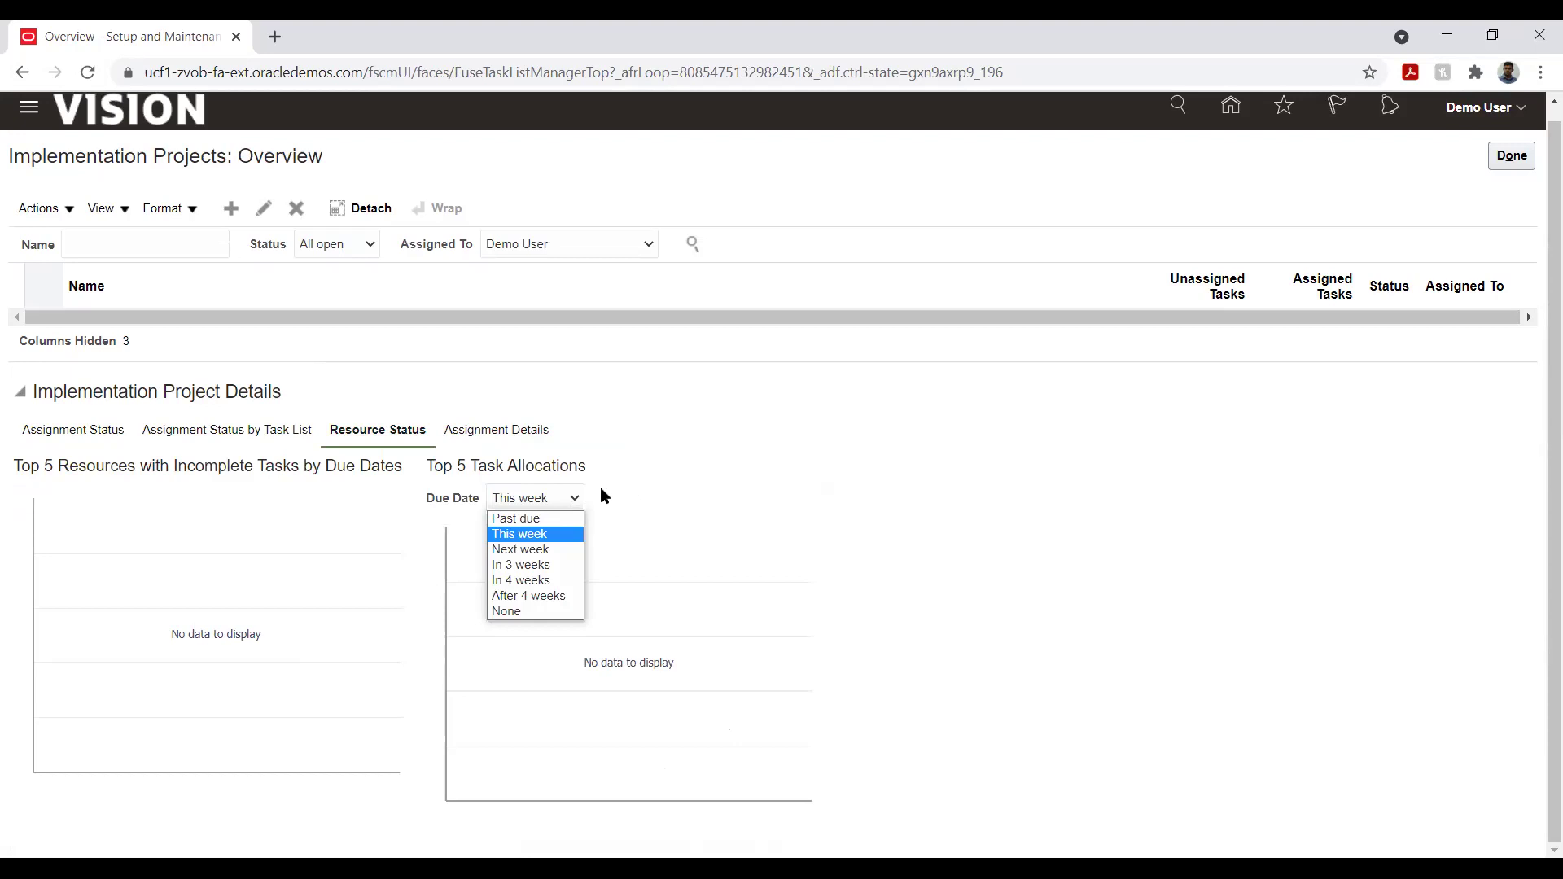
click(752, 473)
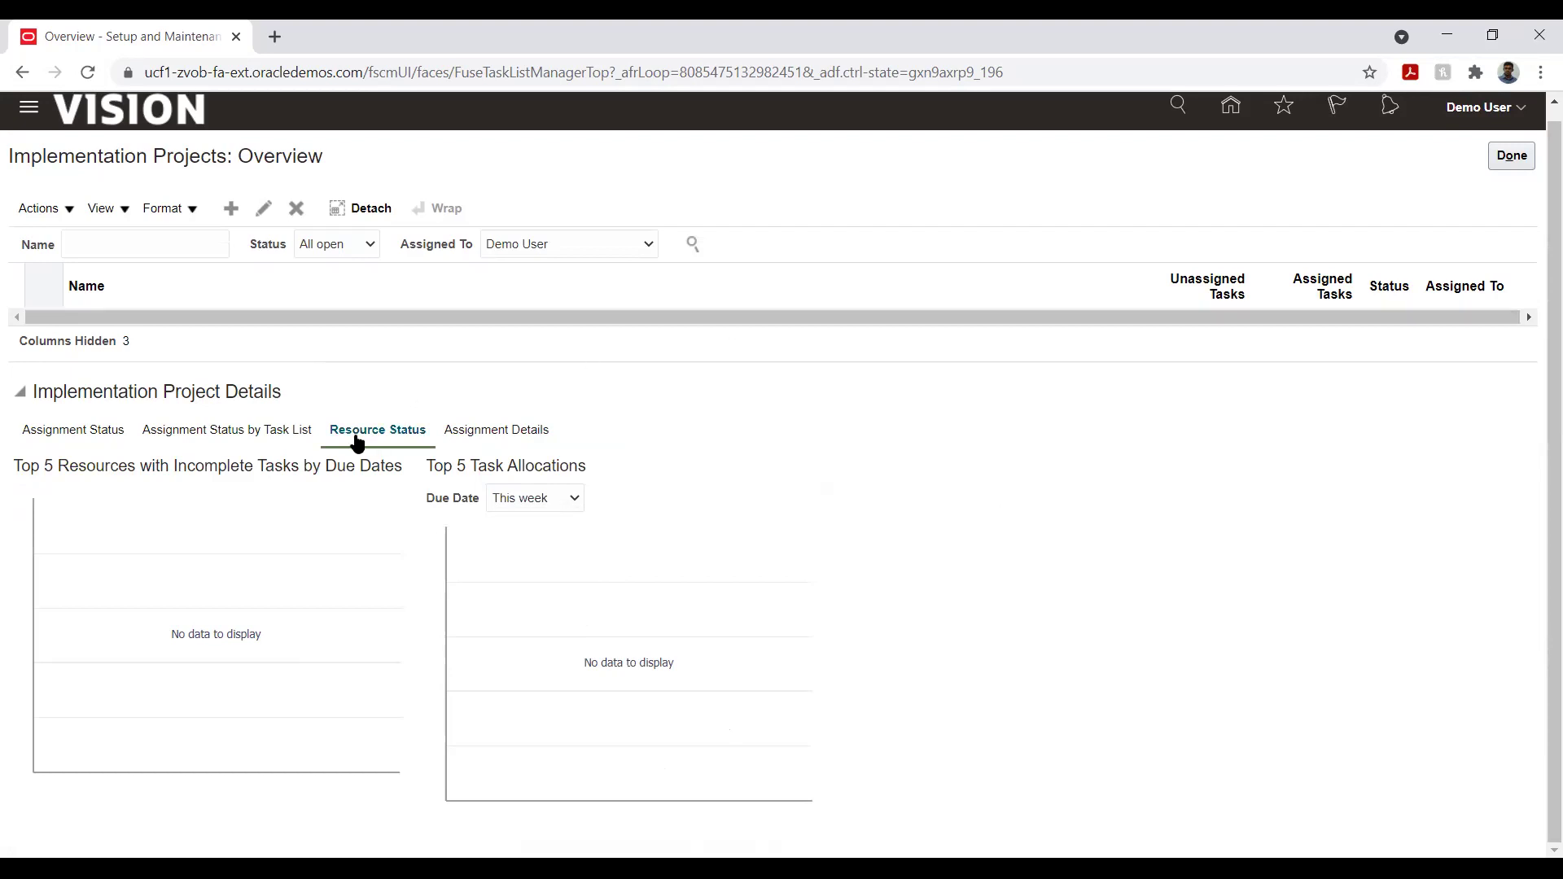
click(283, 438)
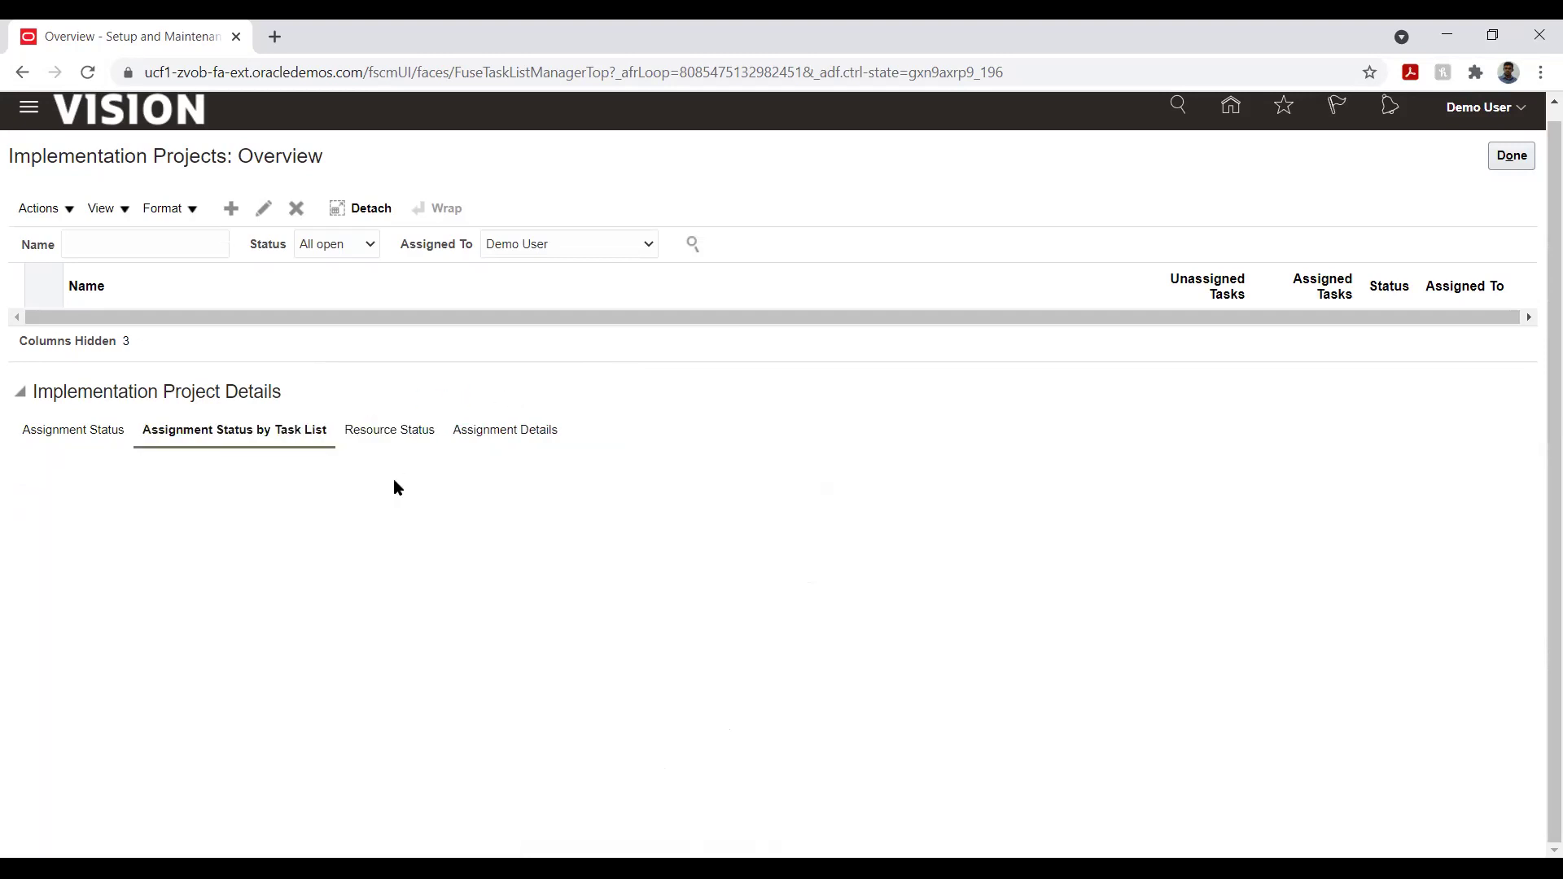
click(77, 432)
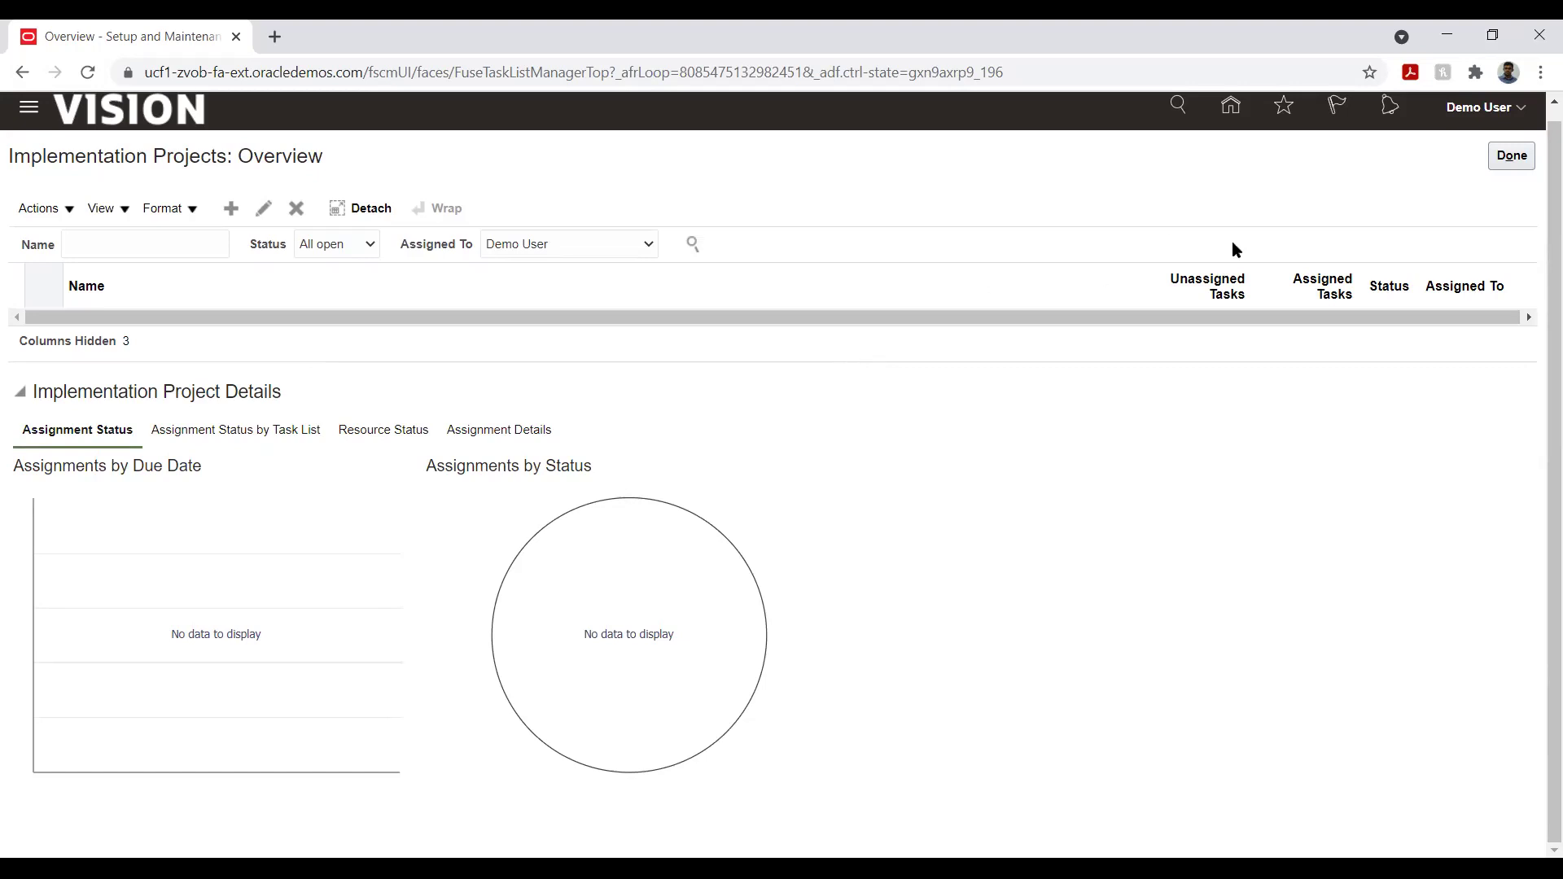
click(1514, 159)
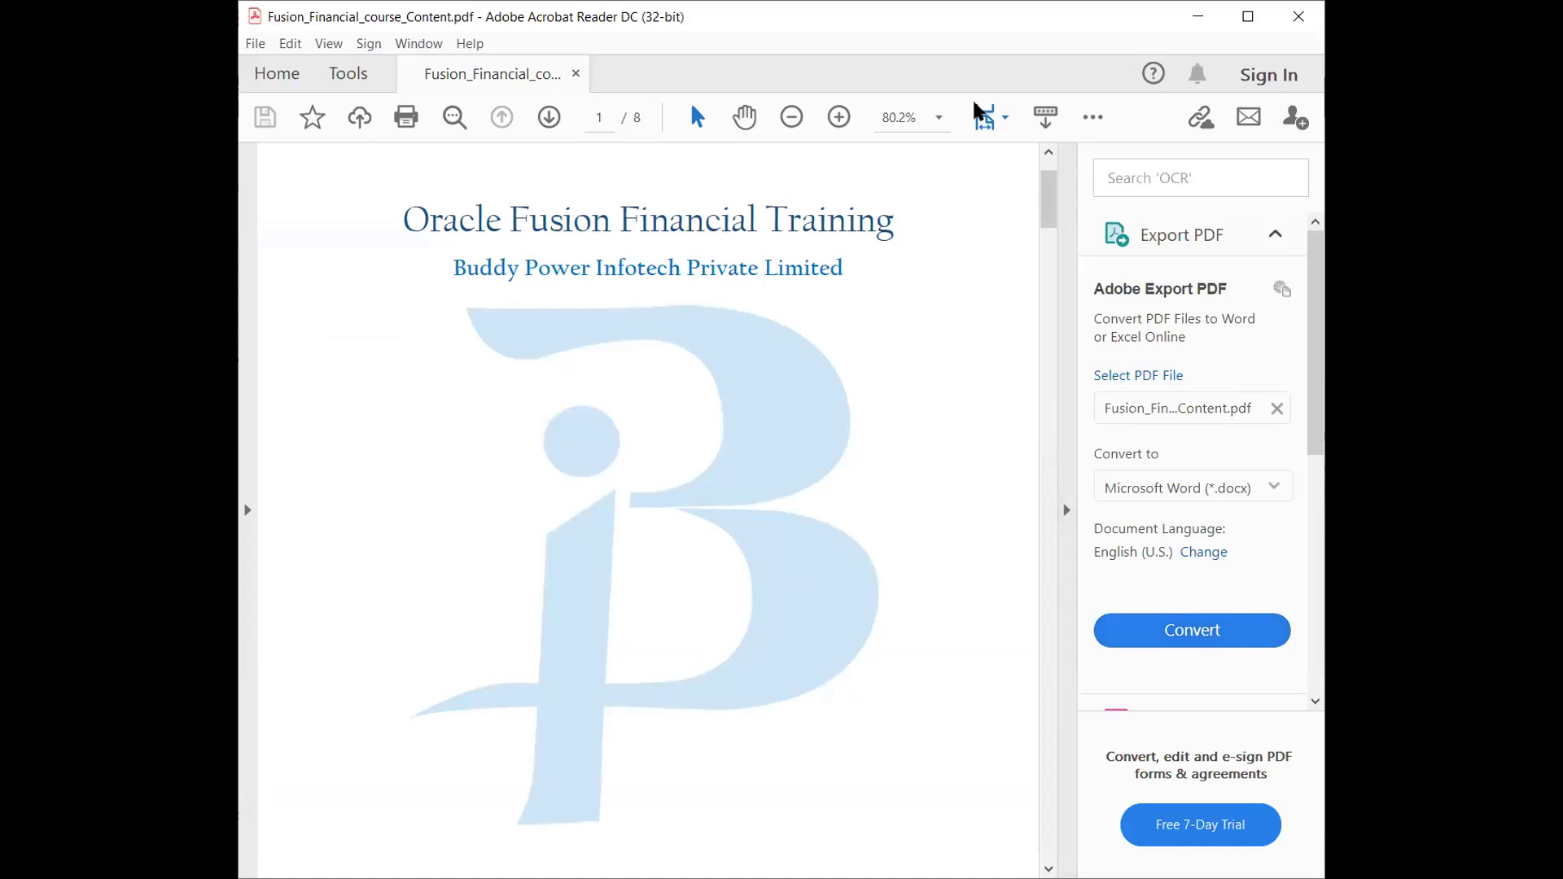
- Maximize the Acrobat window and scroll to page 2's Table of Contents, Oracle Fusion Introduction through FSM
double_click(925, 37)
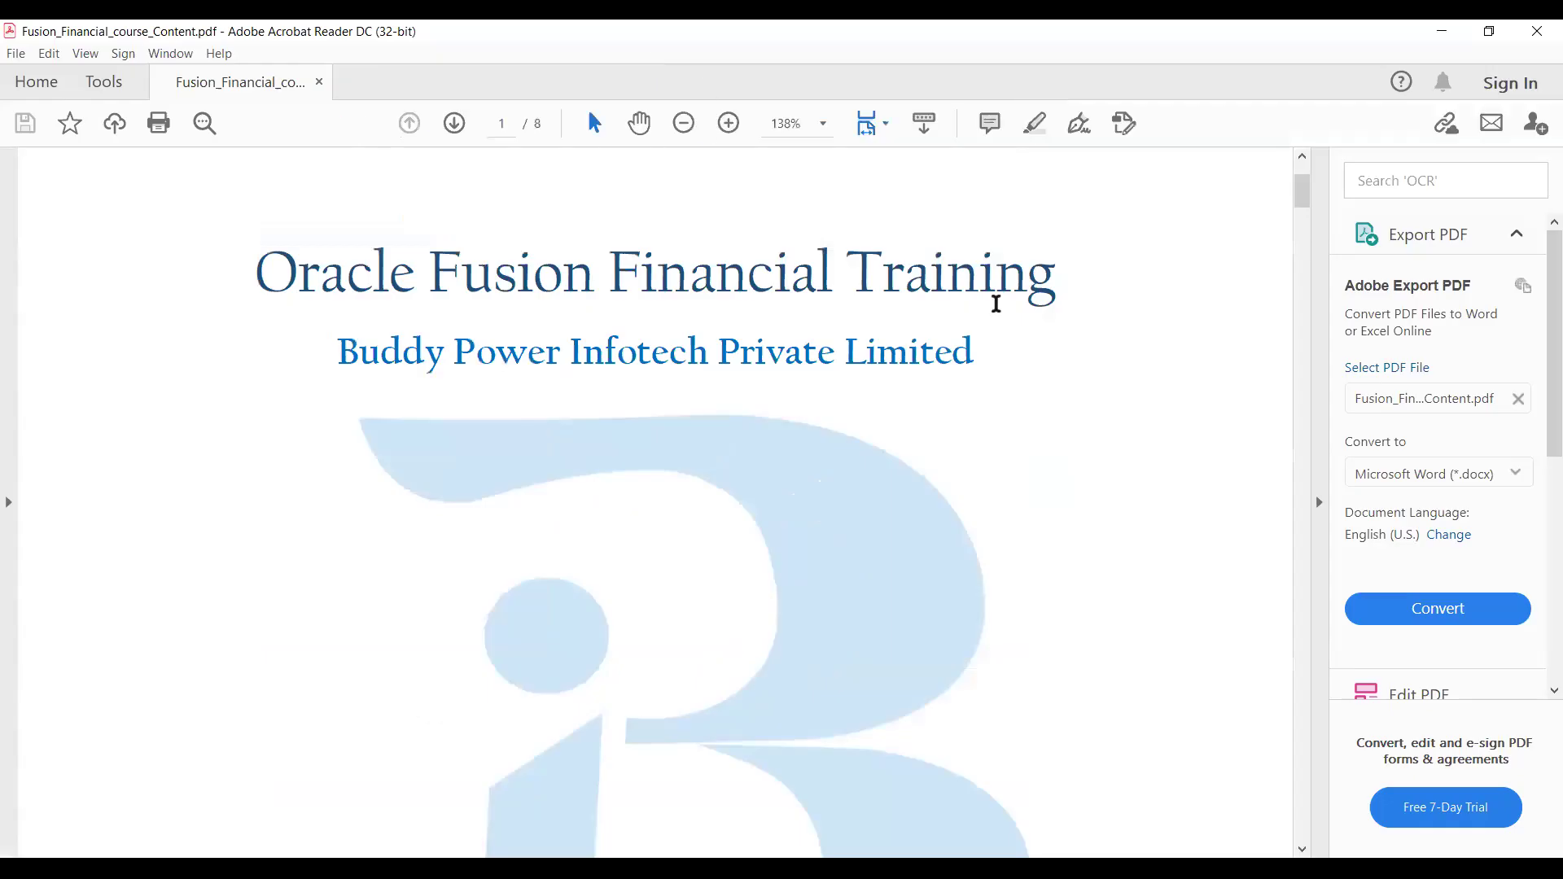
scroll(1009, 395, down, 10)
scroll(1009, 391, down, 15)
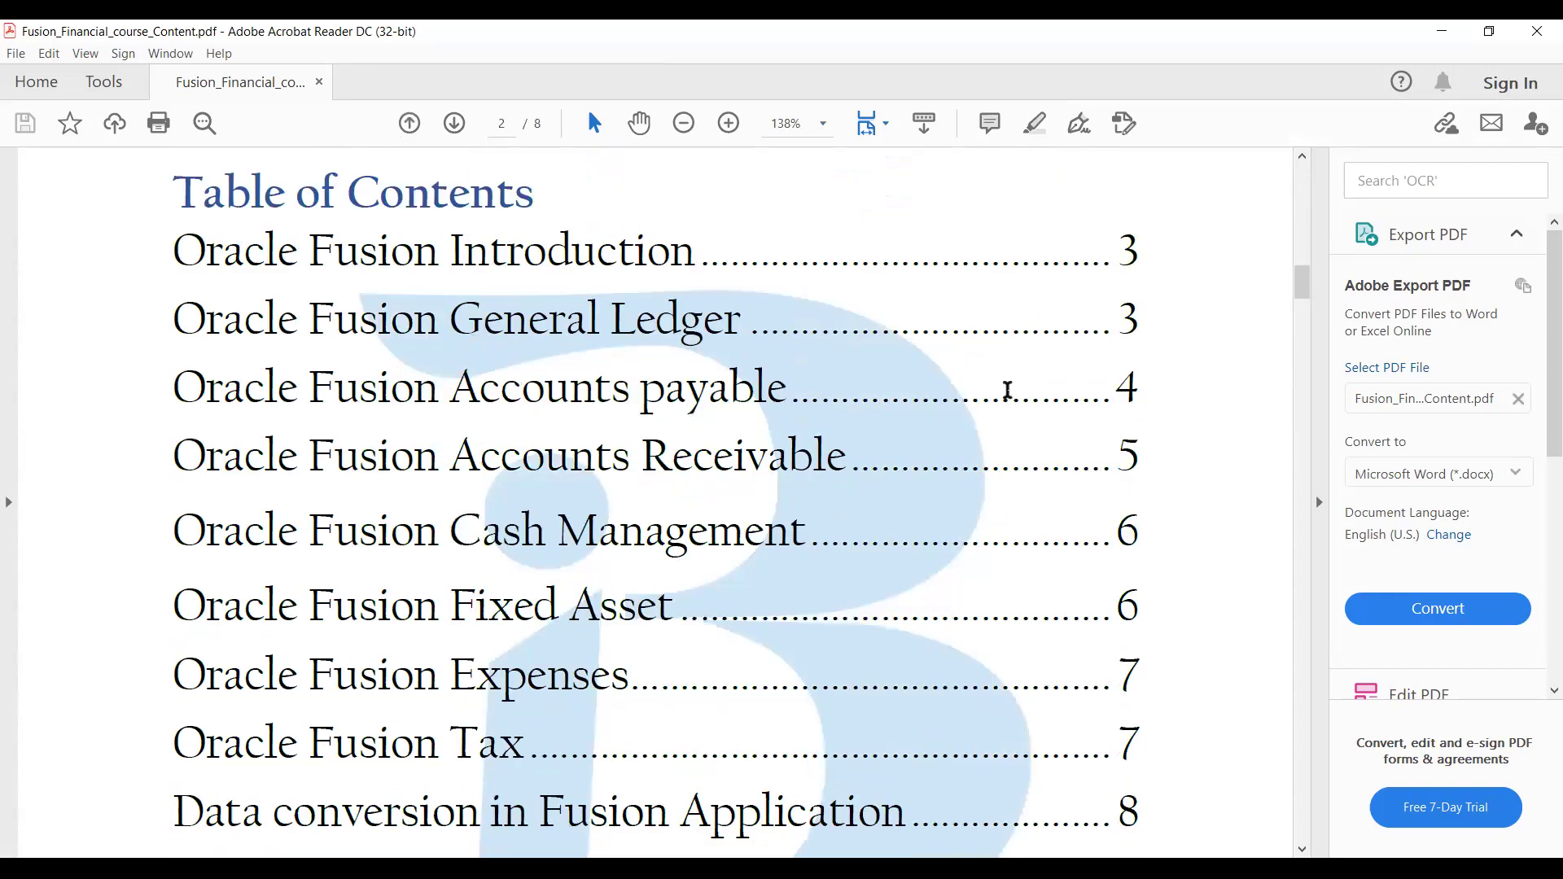
scroll(1007, 392, down, 1)
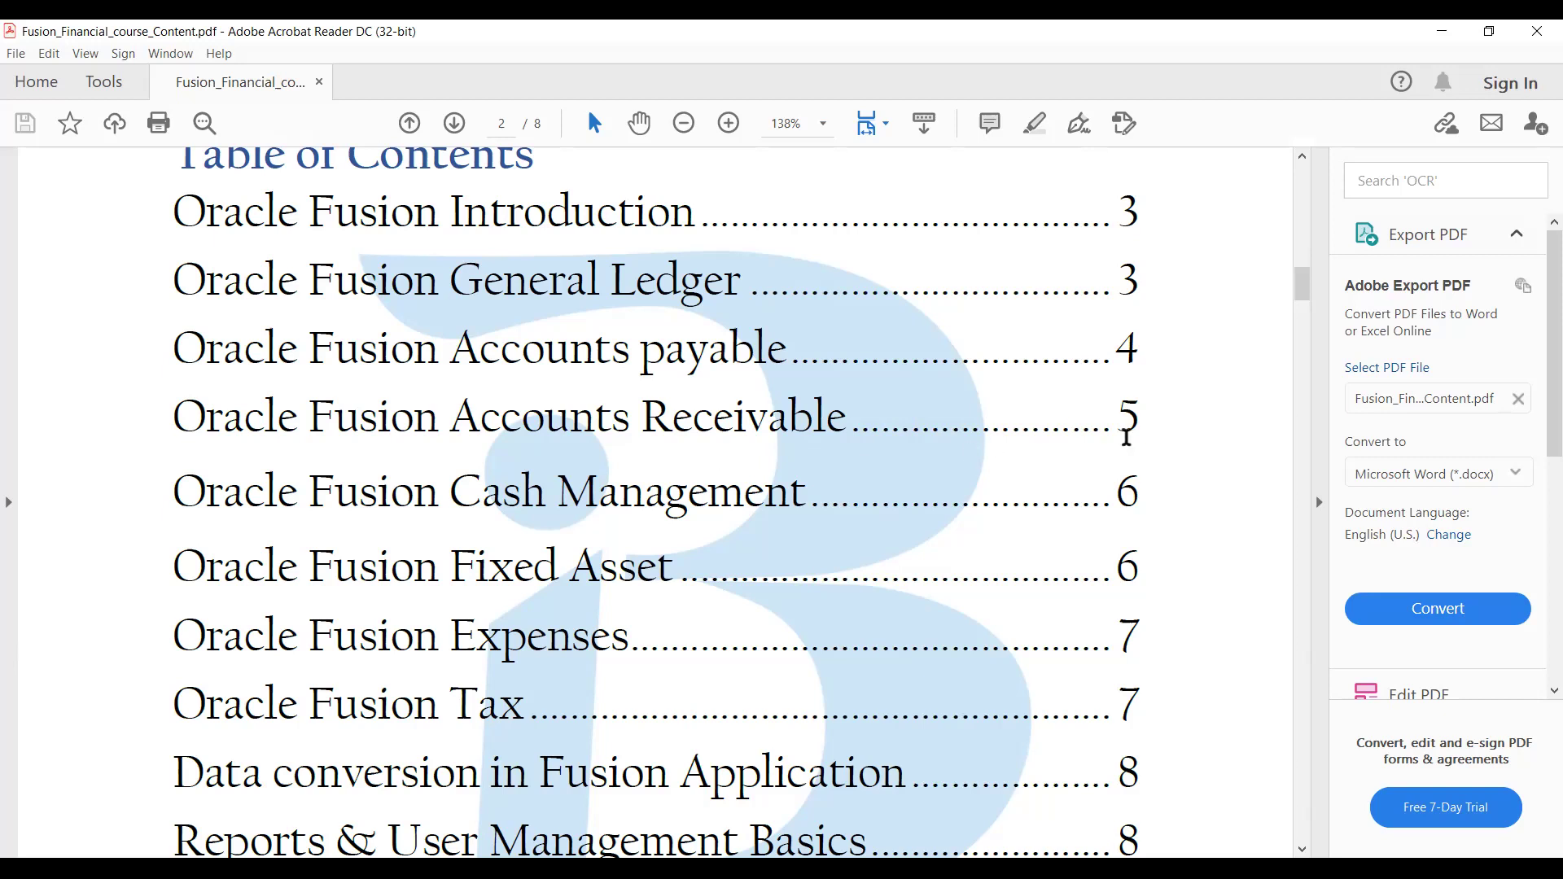
scroll(1188, 477, down, 1)
scroll(1188, 478, down, 5)
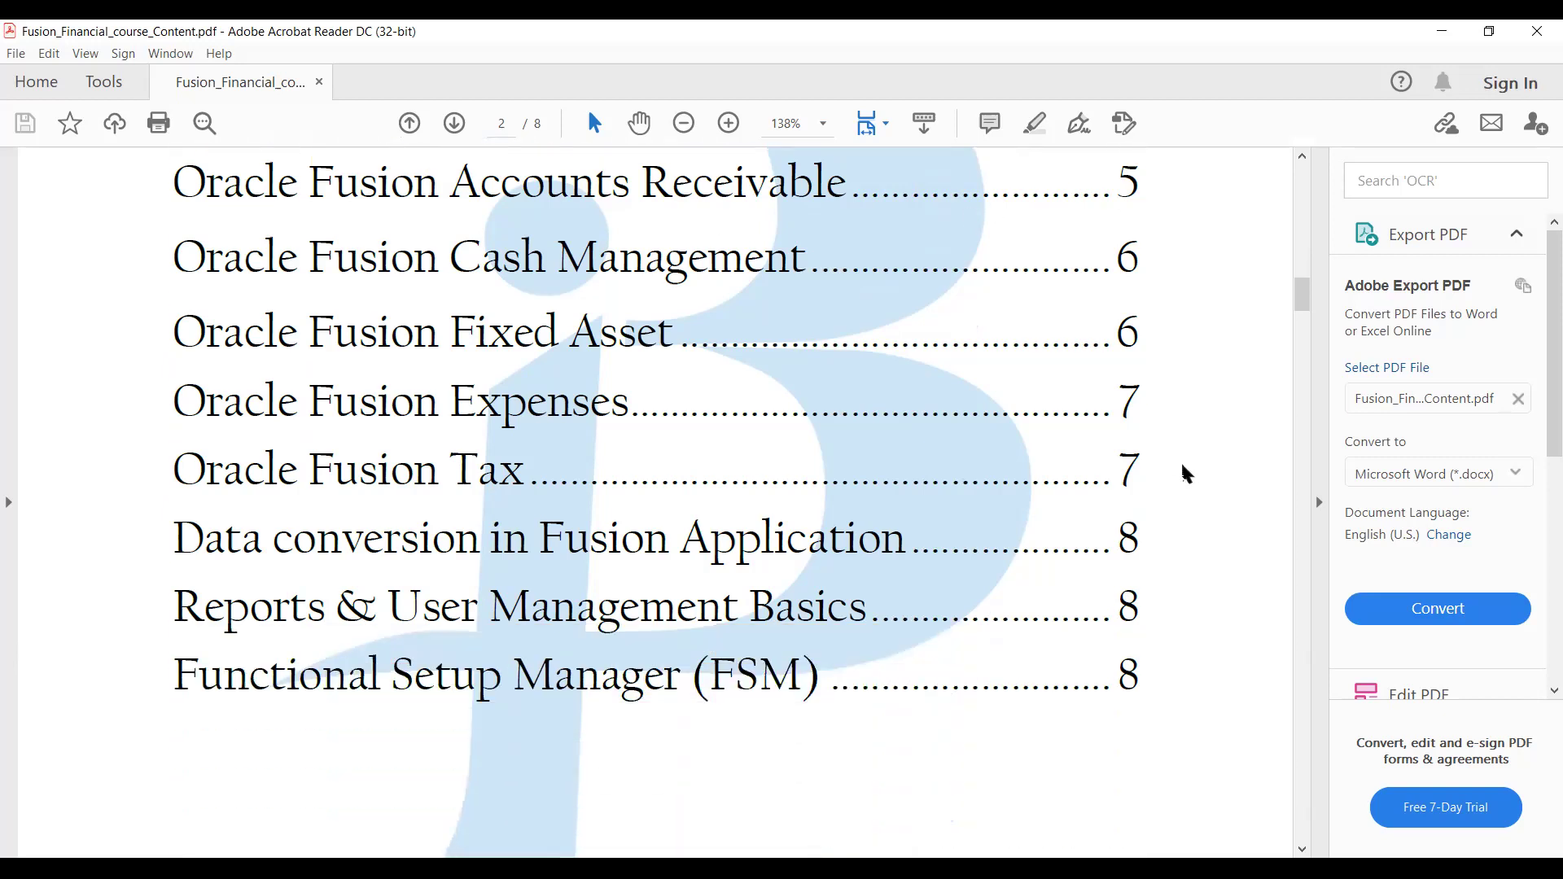